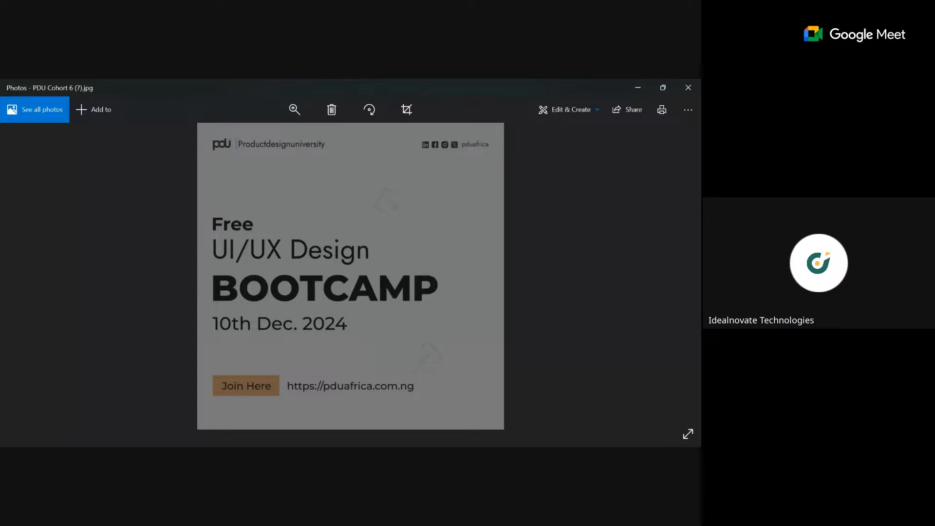
- Switch to Figma in the browser and open the Prototype design file from the recent files
key("alt+Tab")
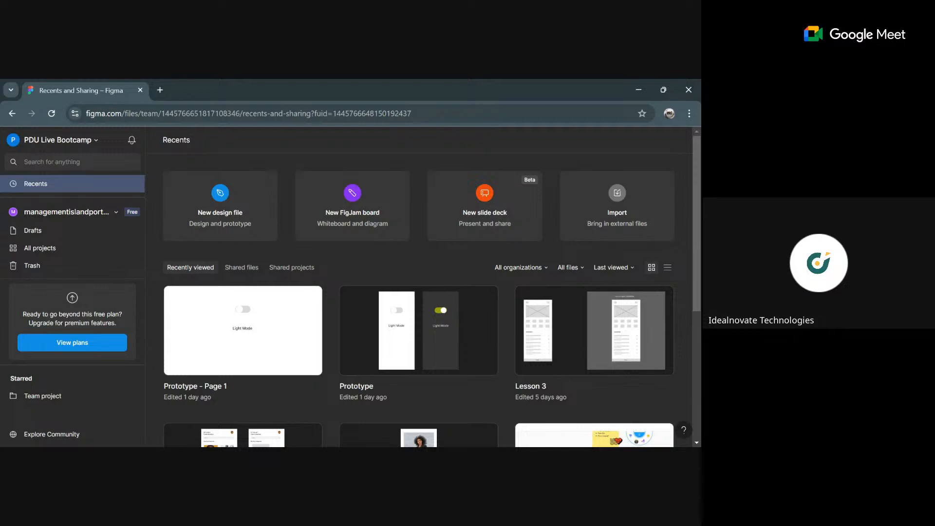
left_click(452, 446)
key("alt+Tab")
double_click(421, 323)
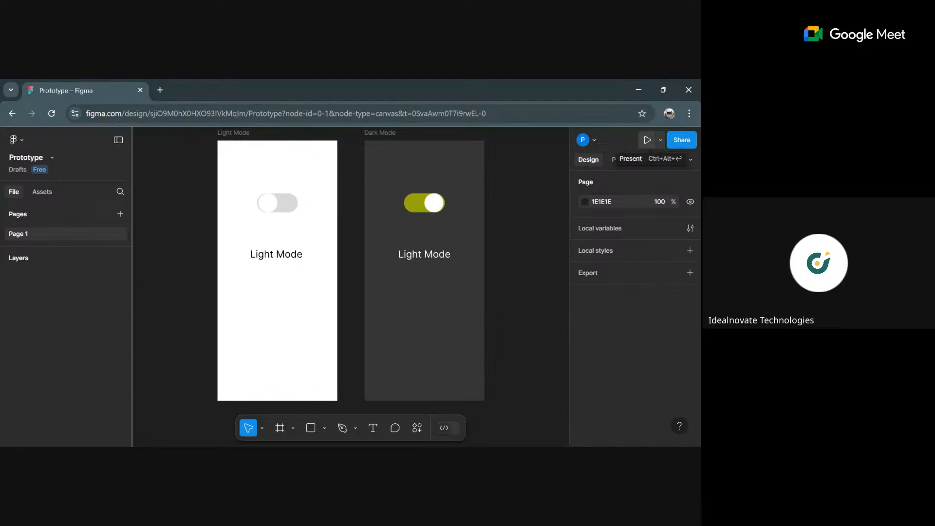
- Present the Light Mode prototype, try its toggle switch, and return to the design file
left_click(647, 140)
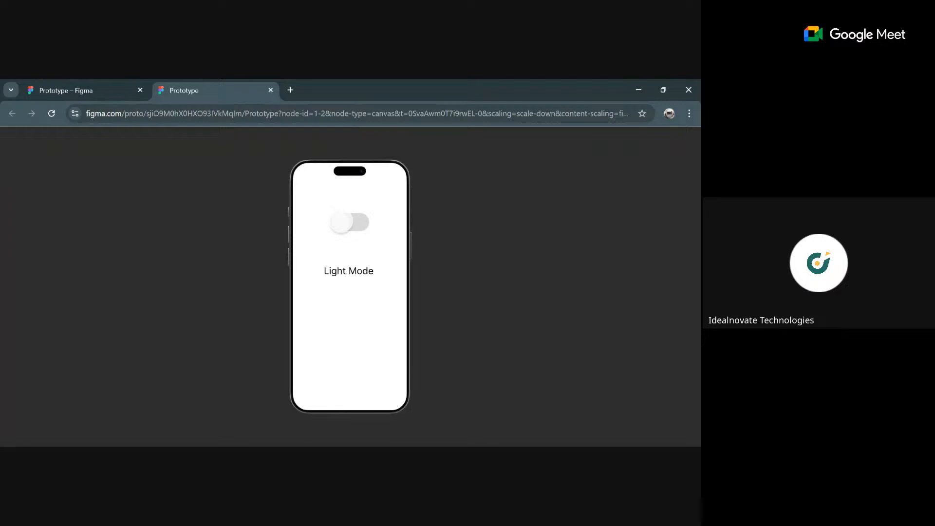
left_click(356, 222)
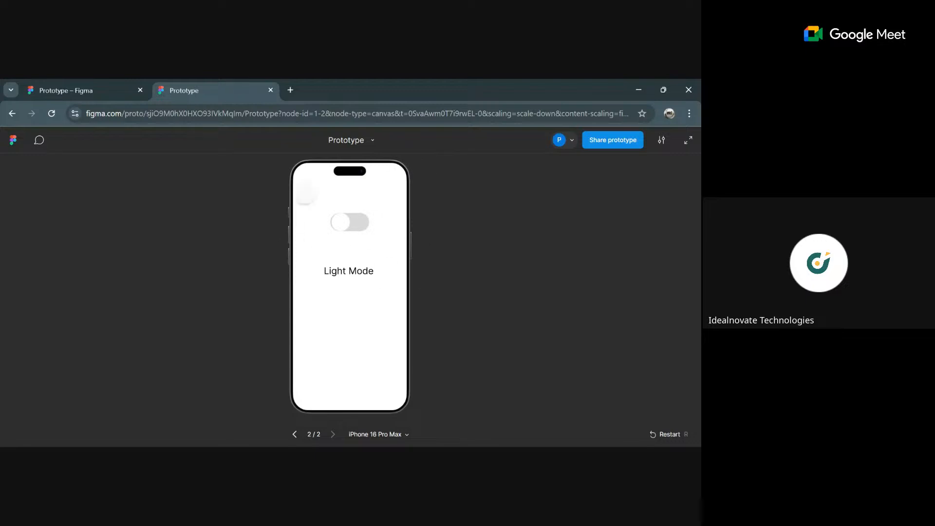
left_click(52, 89)
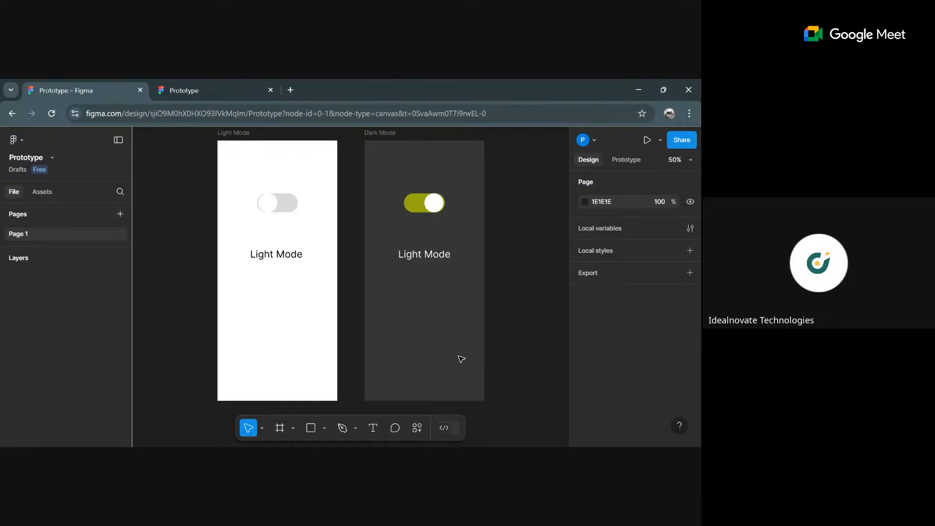
scroll(307, 233, "down", 1)
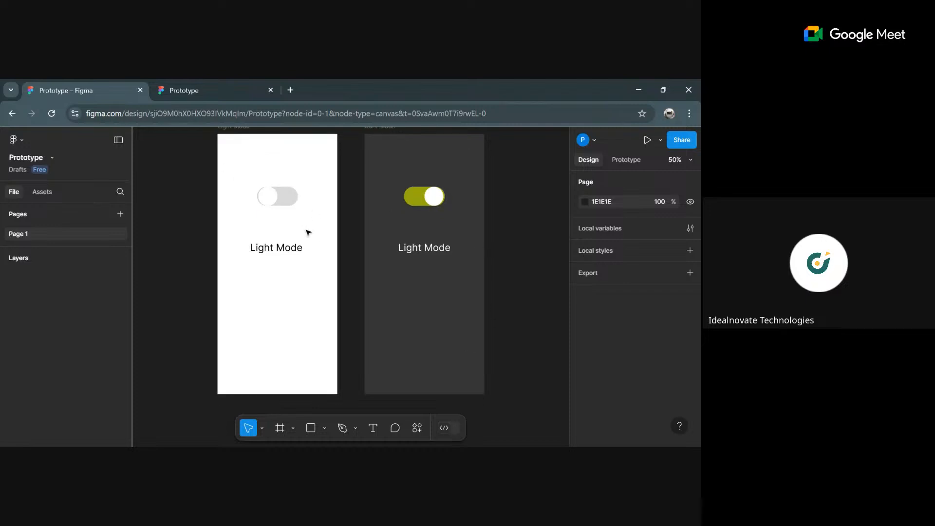
scroll(274, 263, "up", 2)
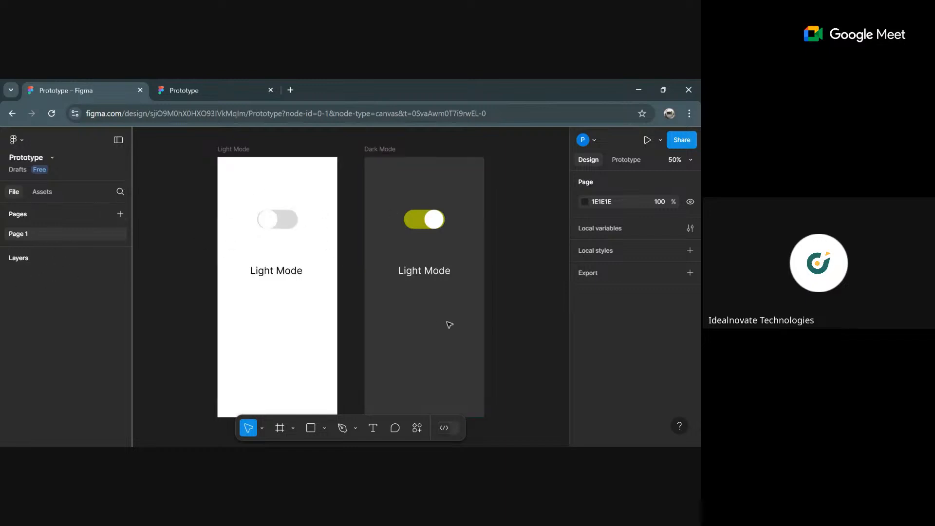
scroll(441, 307, "down", 5)
scroll(438, 297, "up", 5)
scroll(444, 302, "down", 10)
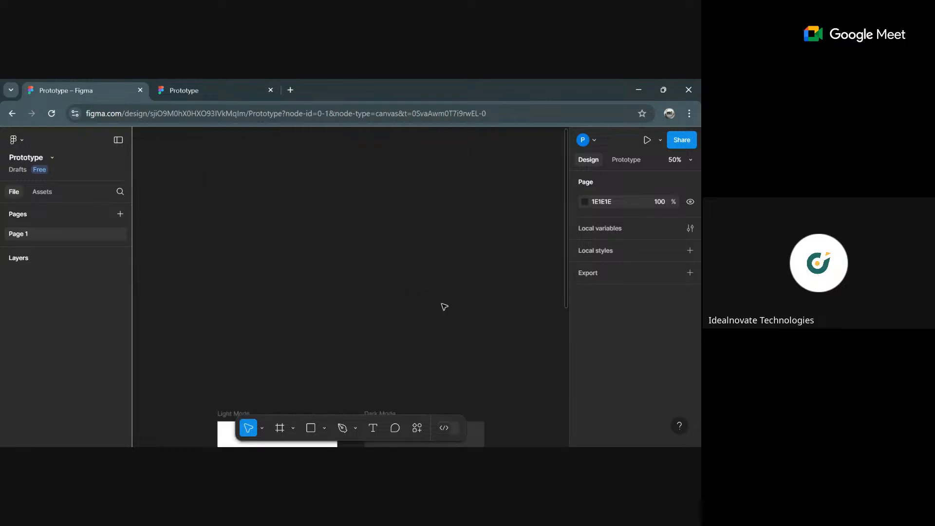
scroll(441, 305, "up", 10)
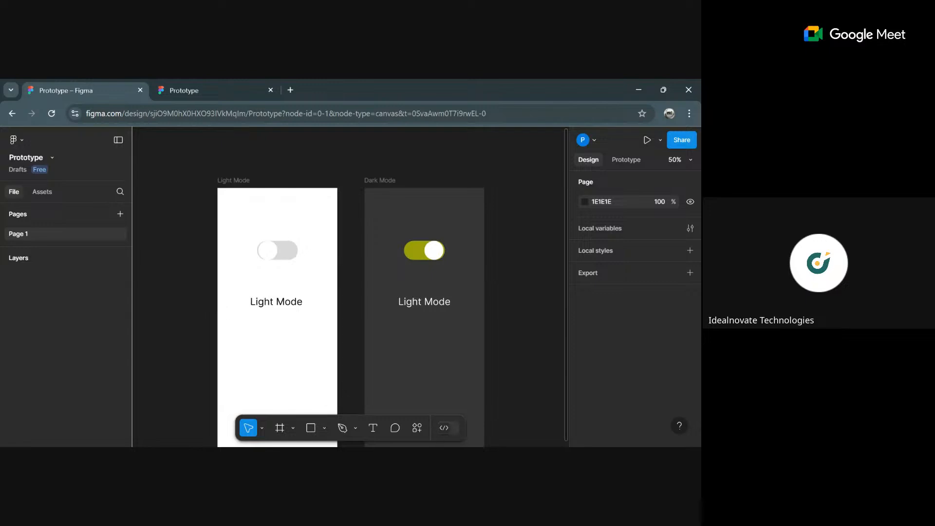
left_click(450, 442)
- Rename the file's existing page from Page 1 to Prototype 1
double_click(21, 235)
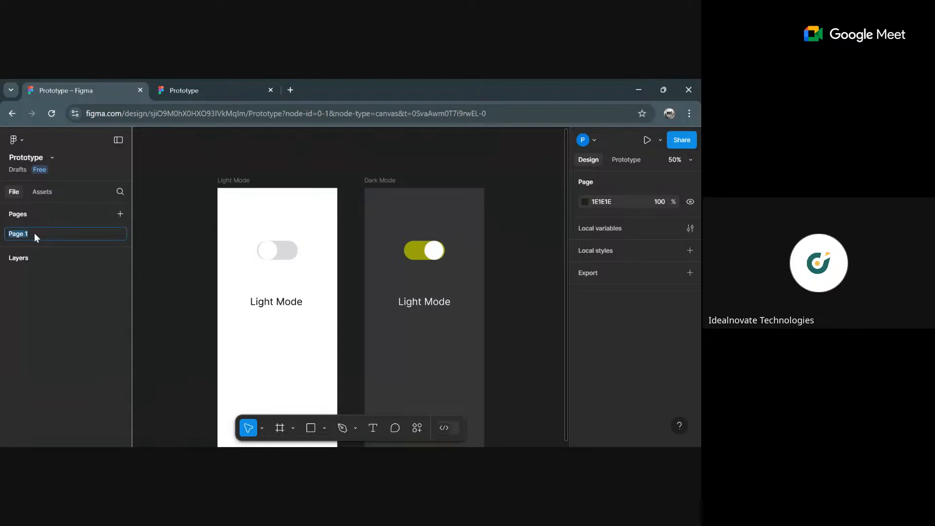
type("Prototype 1")
key("Return")
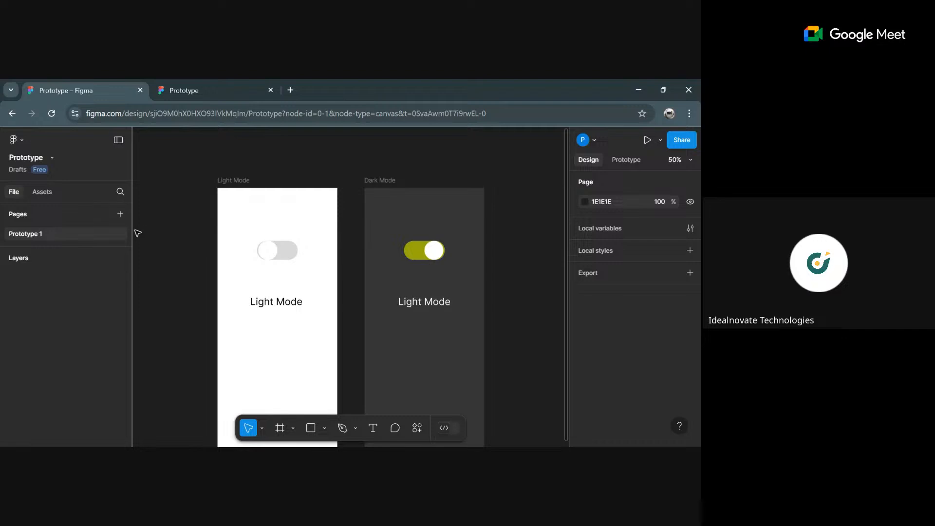
right_click(37, 236)
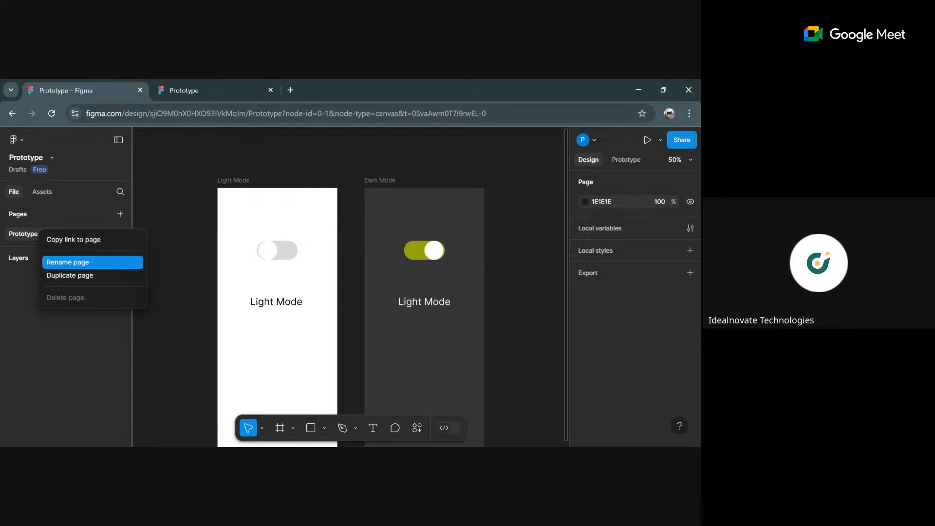
left_click(32, 234)
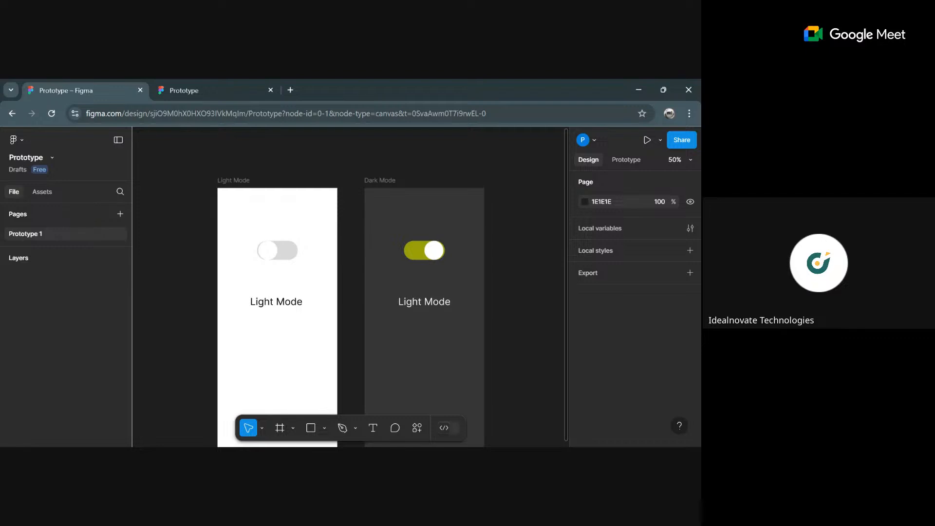
- Add a second page named Prototype 2, check the first page, and return to the new page
left_click(121, 215)
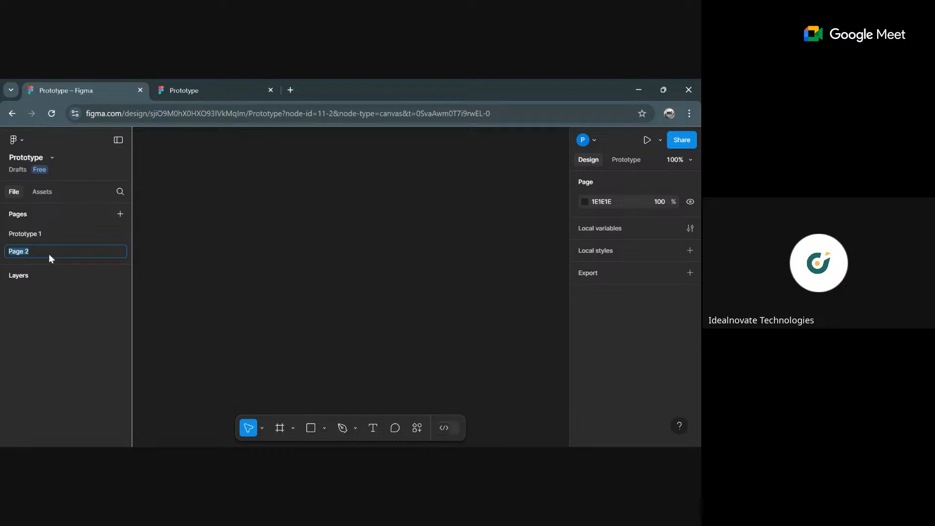
type("Prot")
type("o")
type("r")
type("type")
type(" 2")
key("Return")
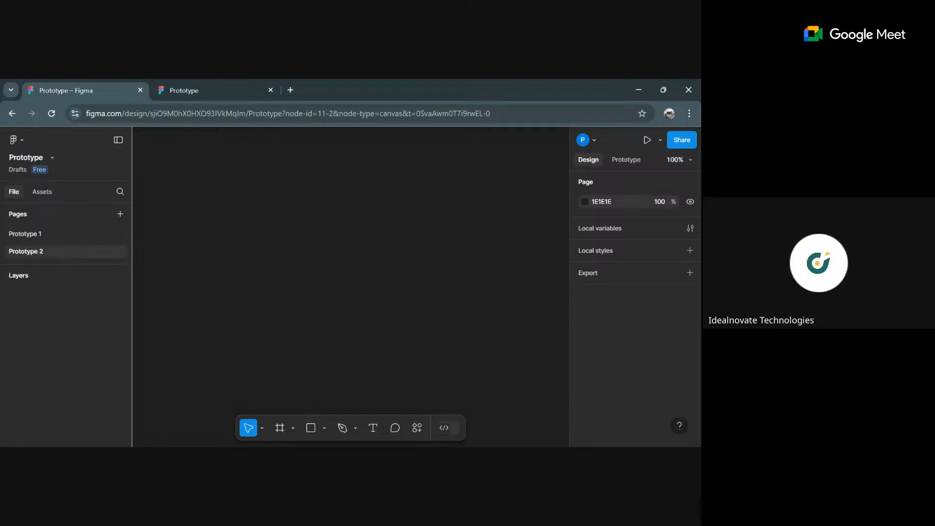
left_click(44, 228)
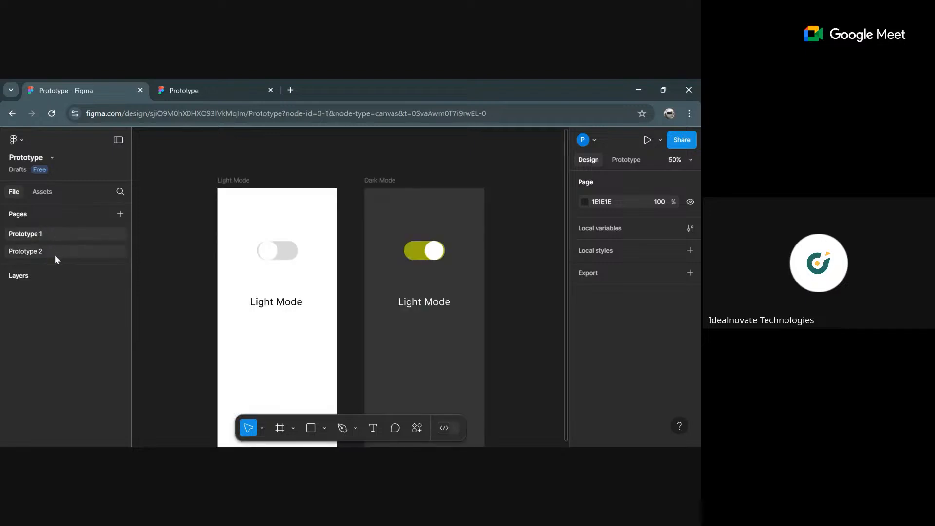
left_click(54, 253)
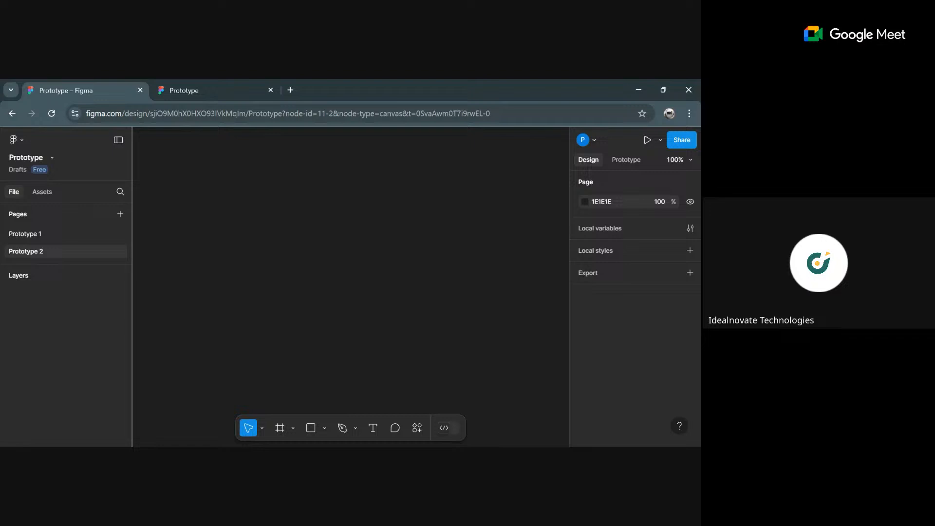
- Add an iPhone 16 Pro frame (402 × 874) to the Prototype 2 page and dismiss the labels tip
left_click(476, 445)
left_click(421, 361)
left_click(293, 428)
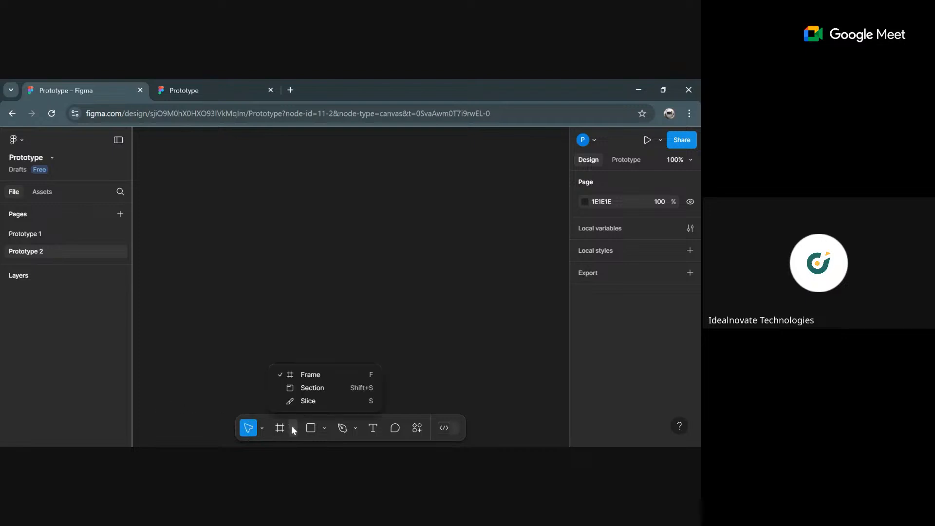
left_click(294, 429)
left_click(294, 429)
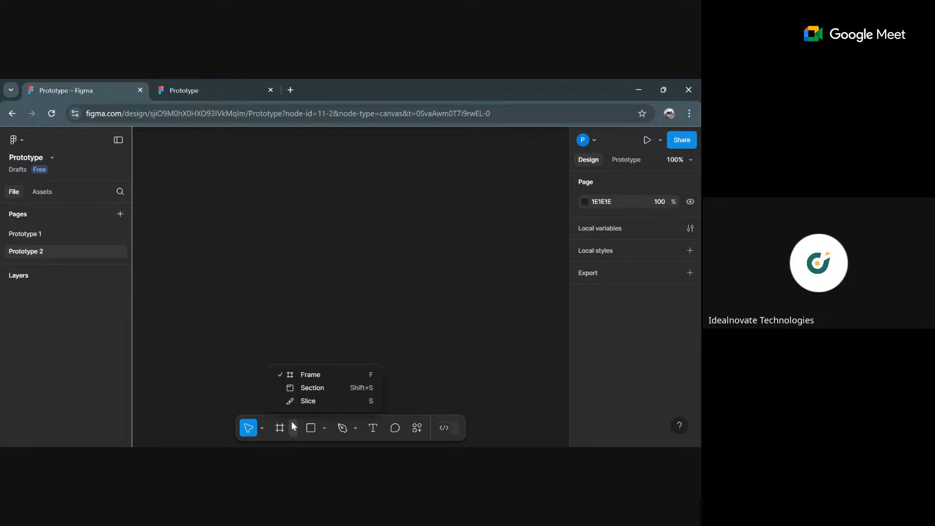
left_click(311, 375)
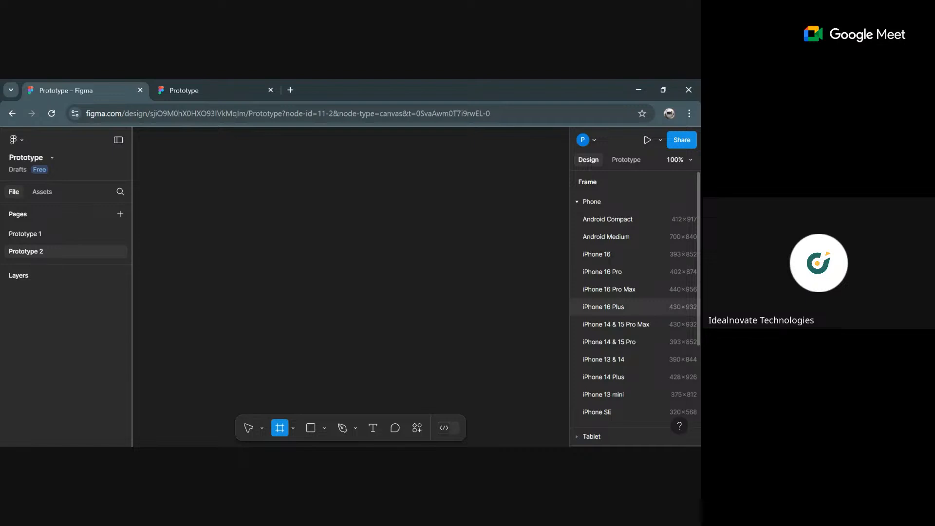
left_click(639, 273)
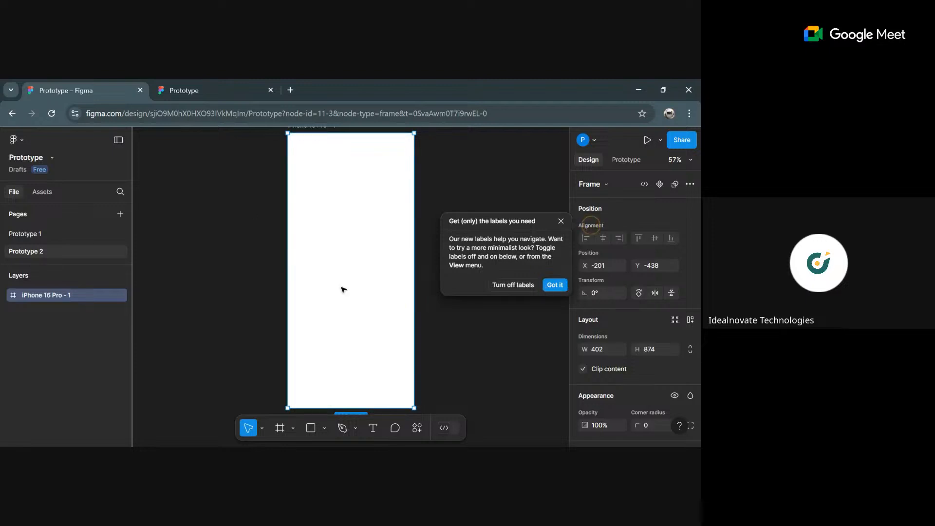
left_click(561, 221)
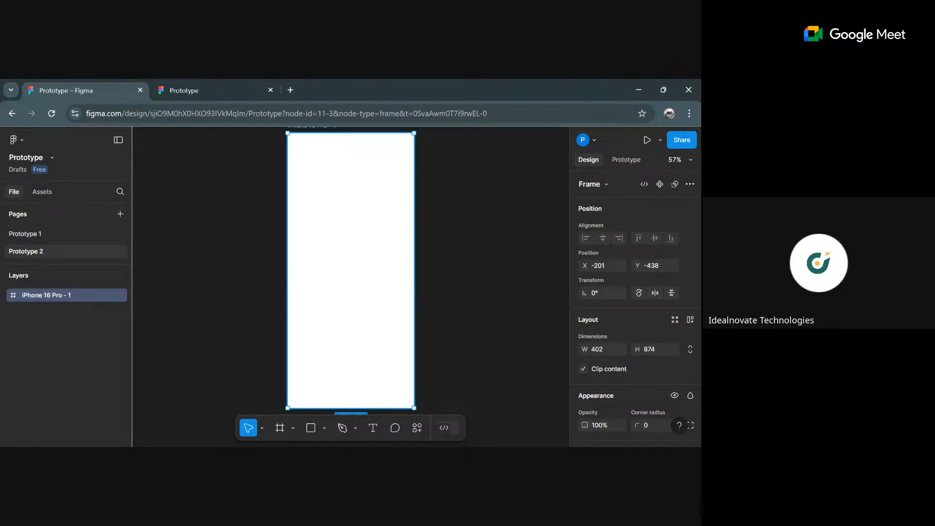
- Rename the iPhone 16 Pro frame as Splash Screen
scroll(359, 263, "up", 1)
scroll(359, 251, "down", 3)
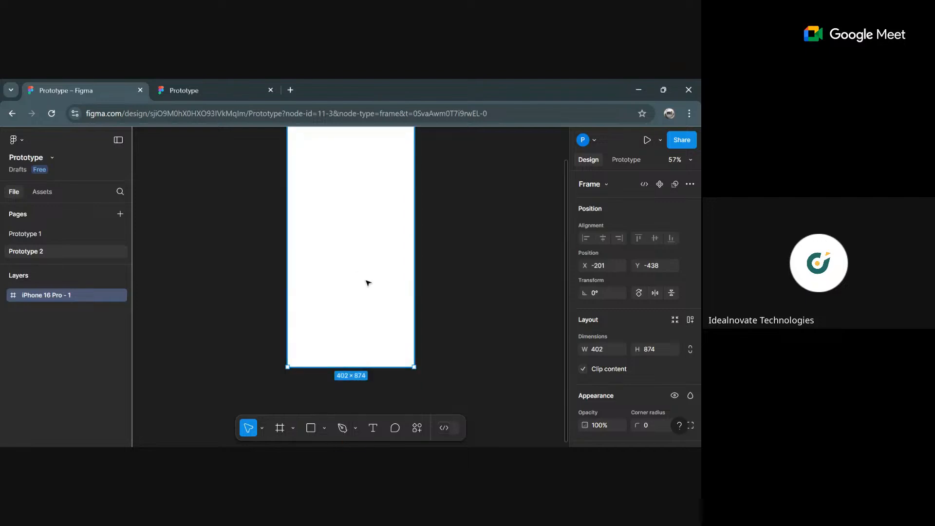
scroll(361, 273, "up", 3)
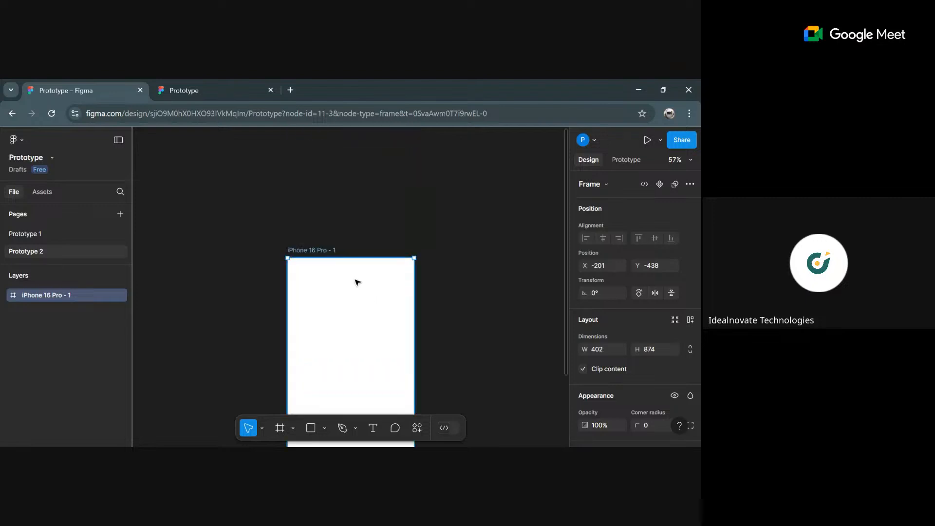
double_click(322, 251)
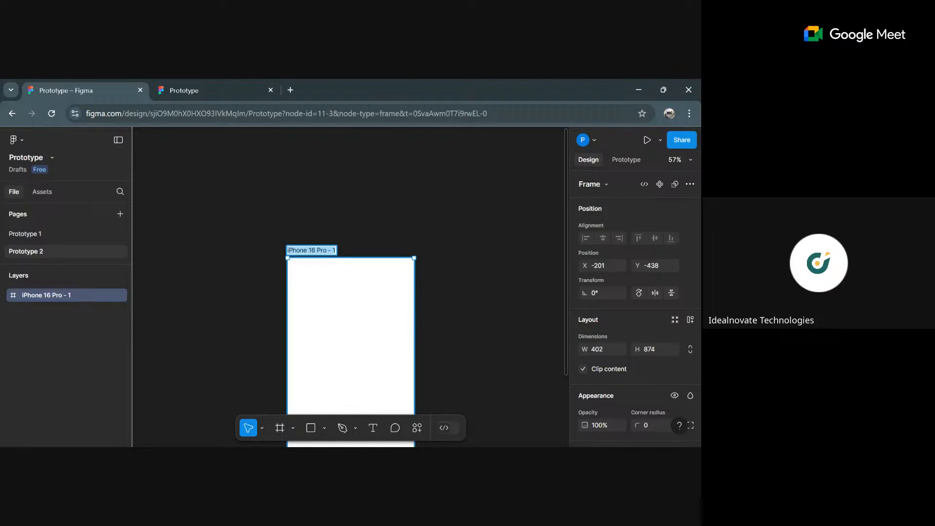
type("S")
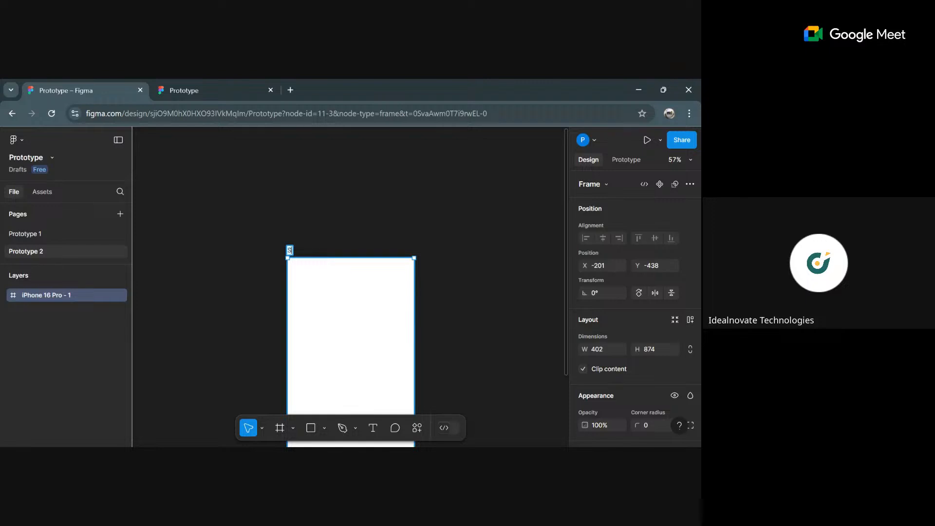
type("plash Scree")
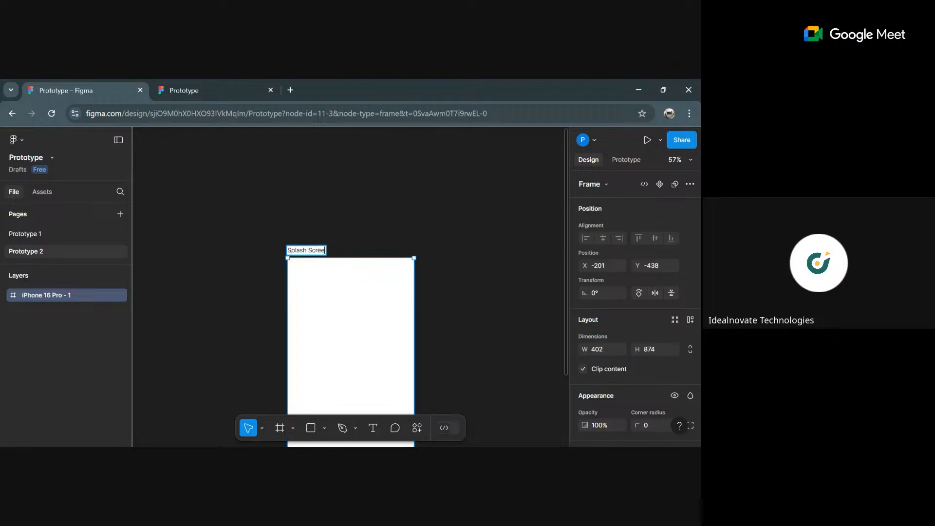
type("n")
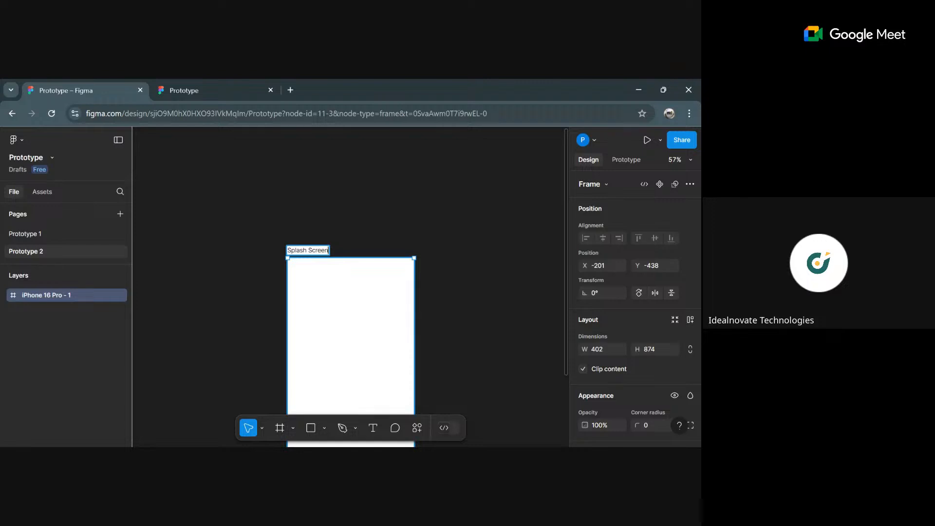
key("Return")
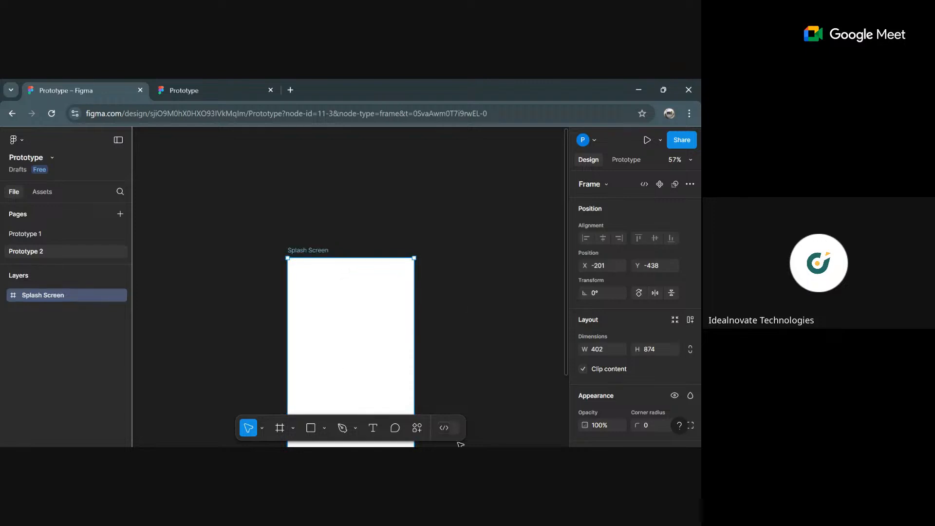
- Search the plugins and widgets for Blobs
scroll(328, 314, "down", 1)
scroll(328, 313, "down", 2)
scroll(365, 314, "up", 1)
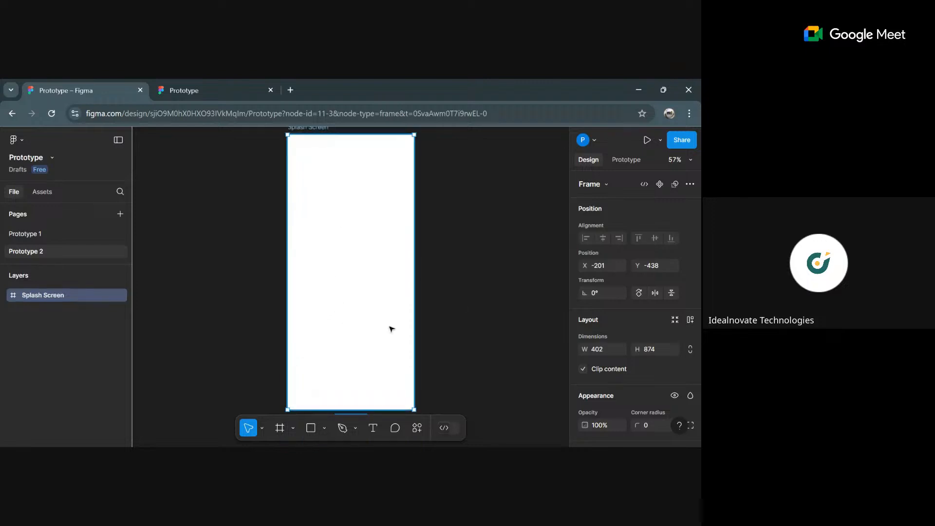
scroll(390, 322, "down", 1)
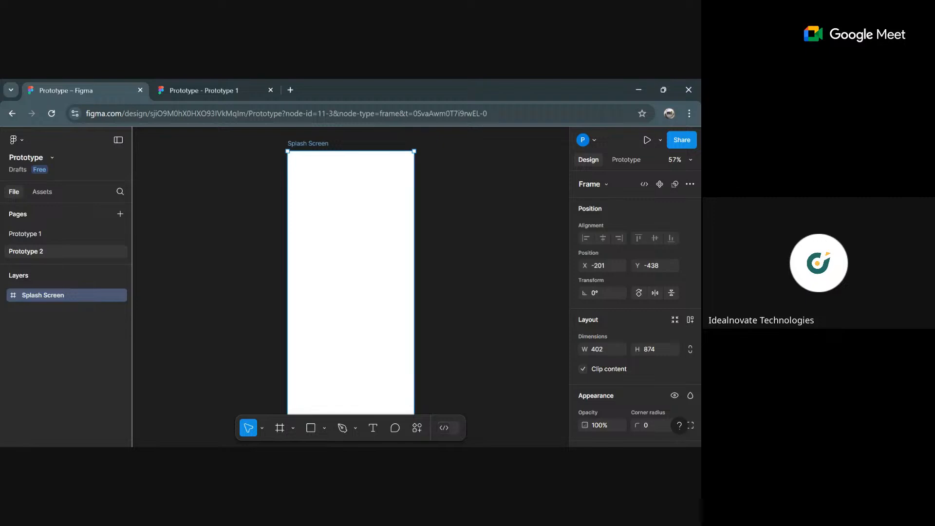
left_click(420, 427)
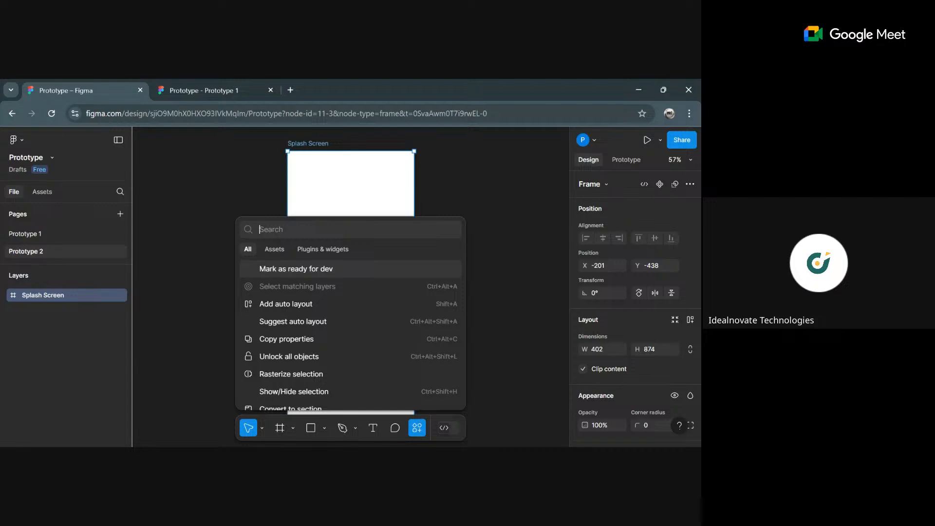
left_click(322, 249)
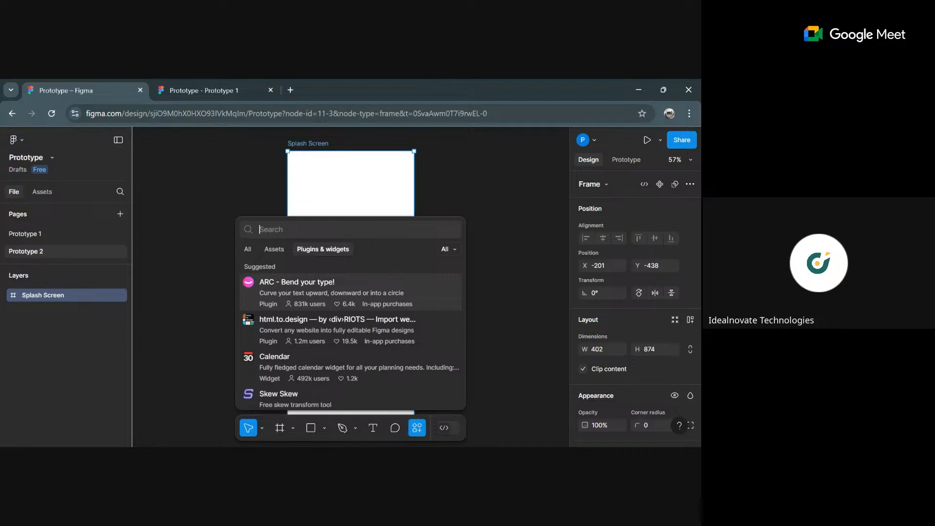
type("Bl")
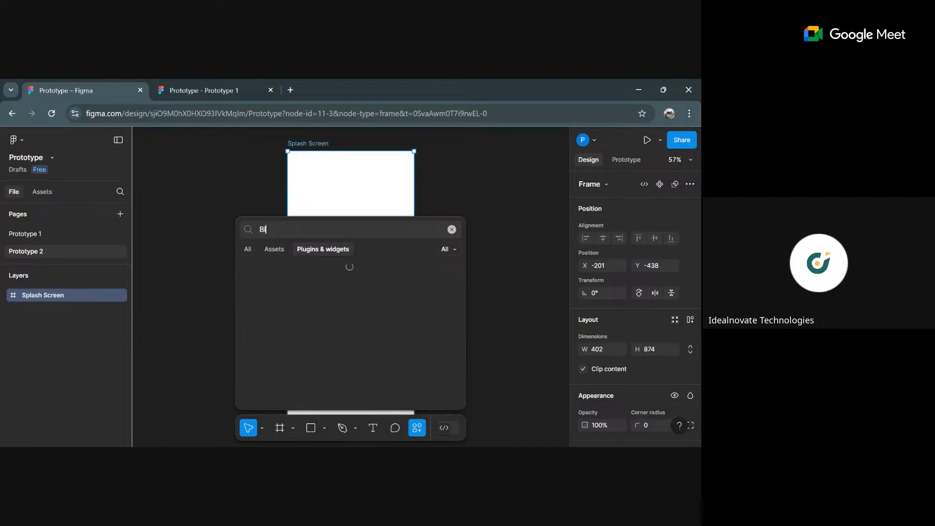
type("obn")
key("BackSpace")
type("s")
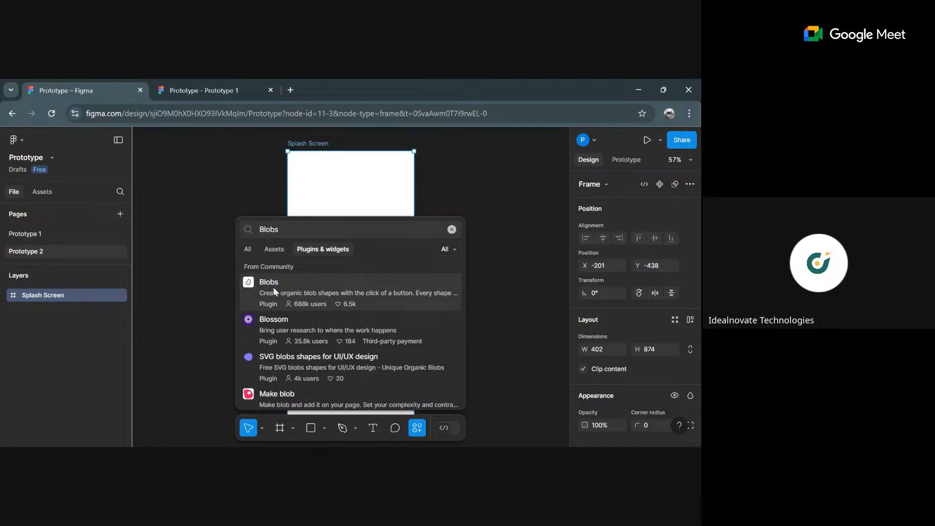
- Run the Blobs plugin, lower the uniqueness slightly, and insert a blob over the Splash Screen frame
left_click(323, 292)
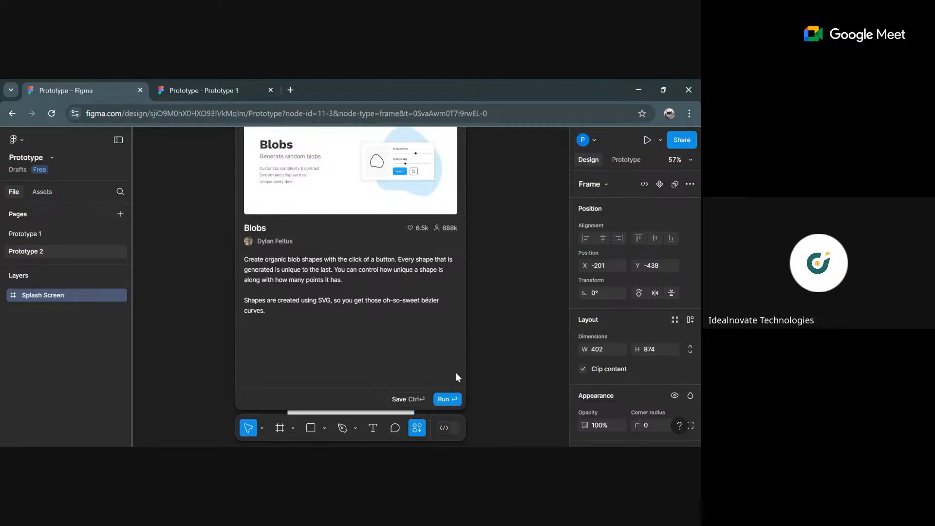
left_click(451, 399)
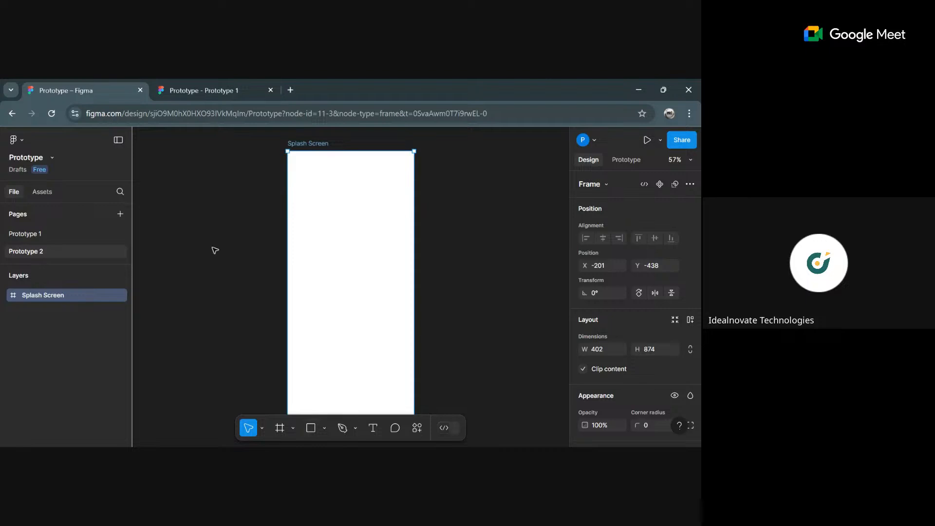
left_click_drag(342, 258, 217, 235)
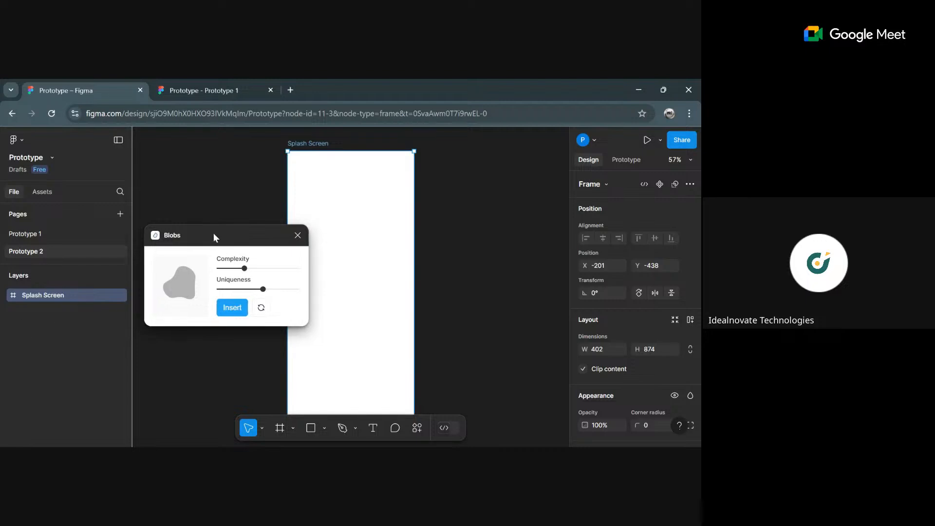
mouse_move(214, 233)
left_mouse_down()
mouse_move(242, 229)
mouse_move(236, 204)
mouse_move(244, 244)
mouse_move(224, 220)
left_mouse_up()
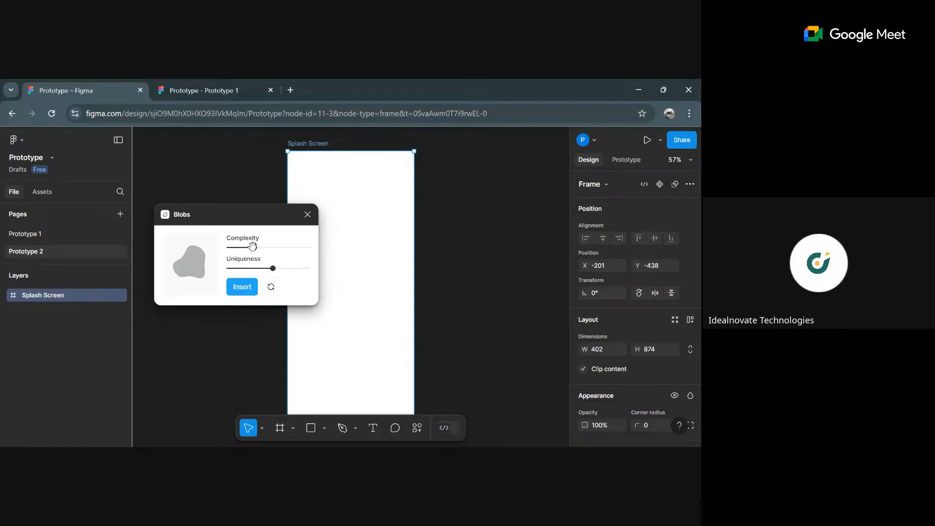
mouse_move(254, 247)
left_mouse_down()
mouse_move(281, 249)
mouse_move(246, 248)
mouse_move(265, 248)
mouse_move(252, 244)
mouse_move(272, 269)
mouse_move(255, 268)
mouse_move(271, 269)
mouse_move(255, 269)
mouse_move(254, 254)
left_mouse_up()
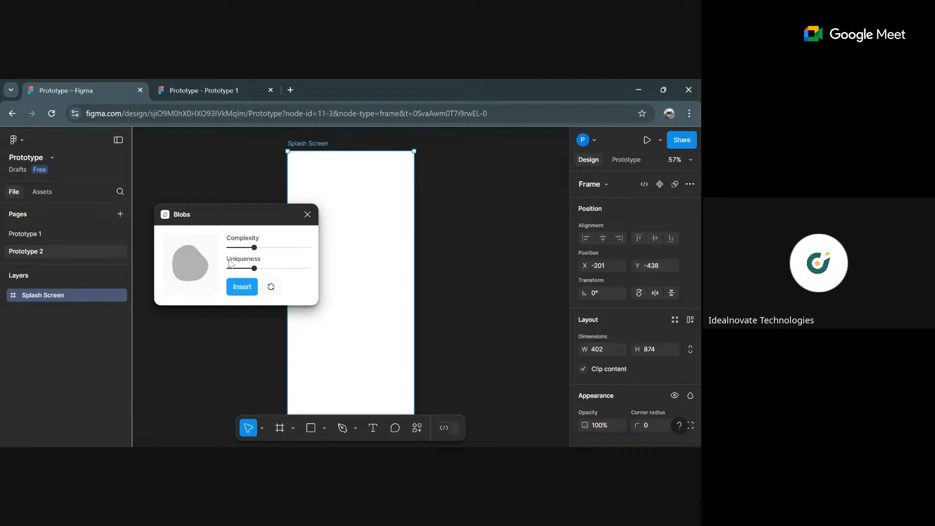
left_click(246, 291)
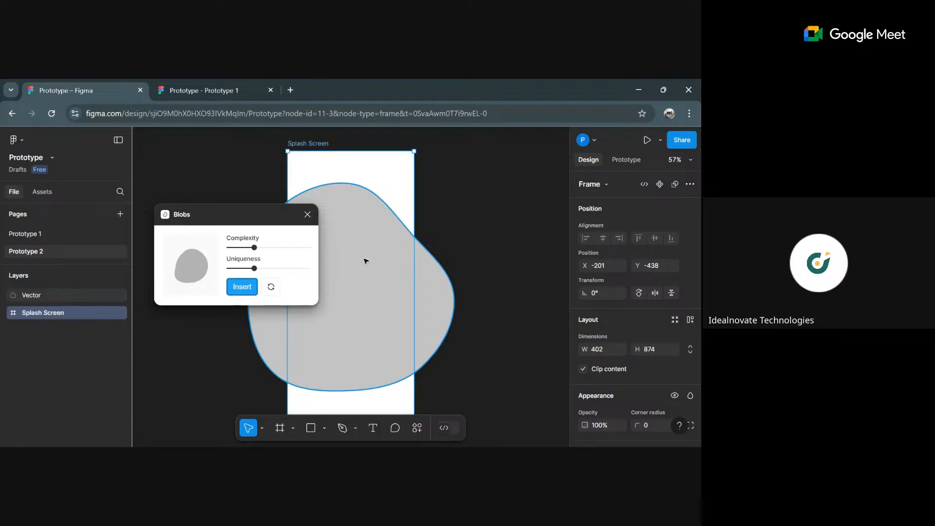
- Delete the inserted blob and close the Blobs plugin
left_click(348, 236)
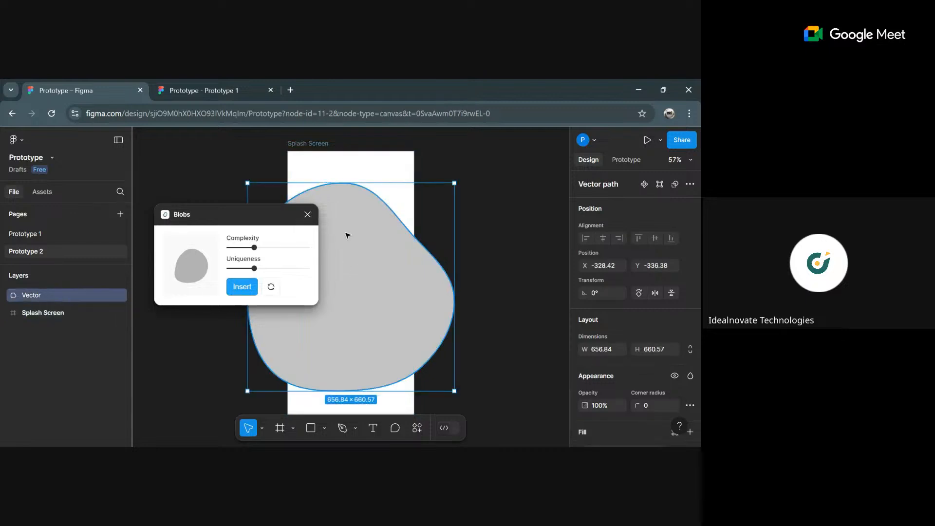
key("Delete")
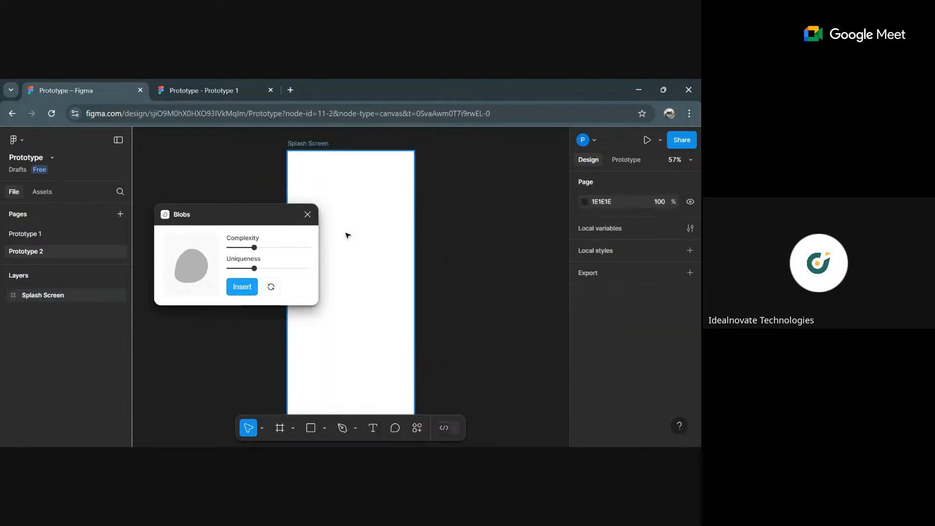
left_click(308, 216)
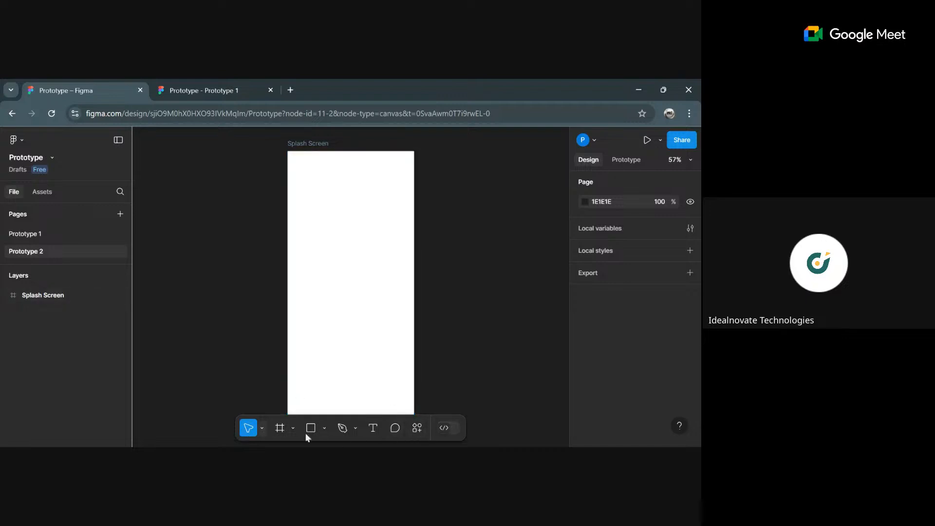
- Search the plugins and widgets for Blobs again and run the Blobs plugin
left_click(418, 428)
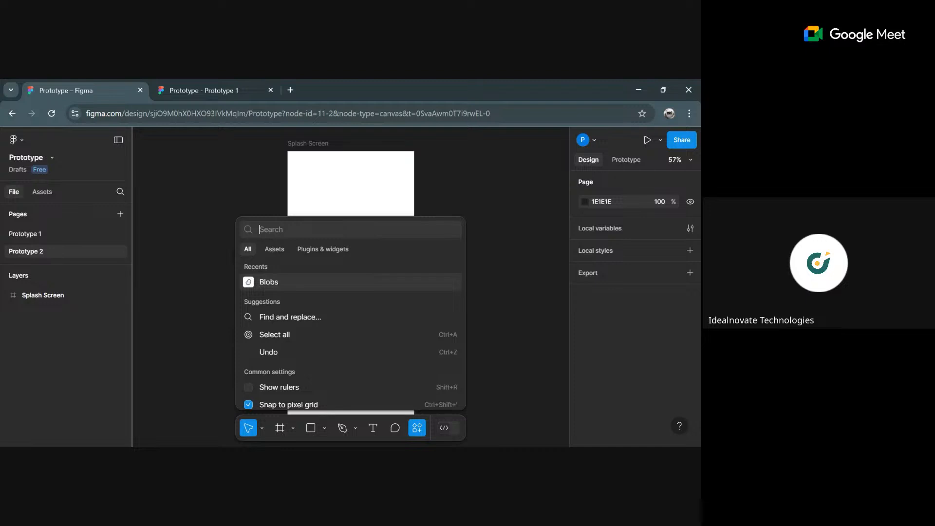
left_click(324, 248)
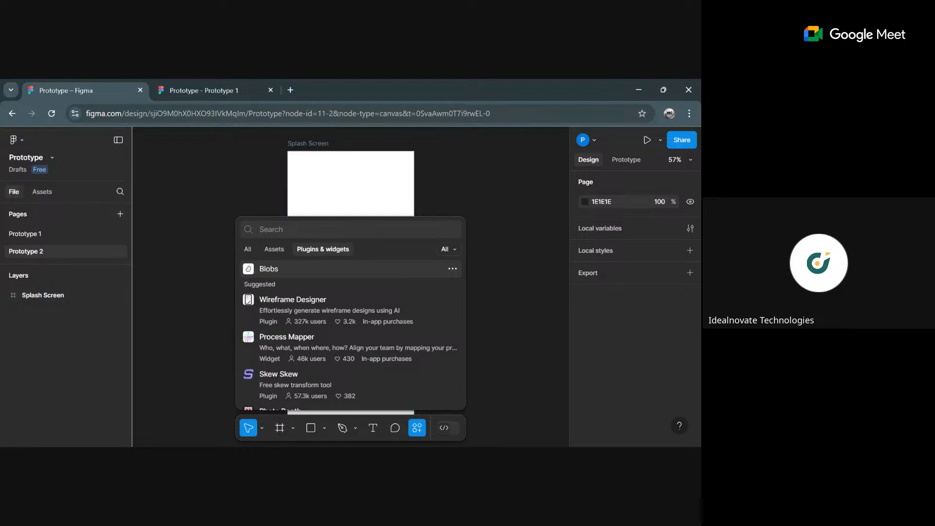
type("B;")
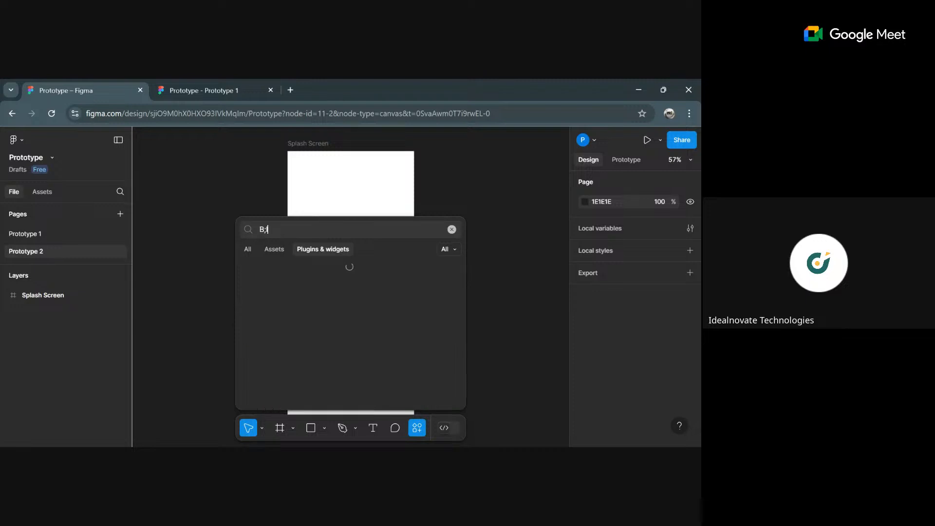
type("l")
key("BackSpace")
key("BackSpace")
type("l")
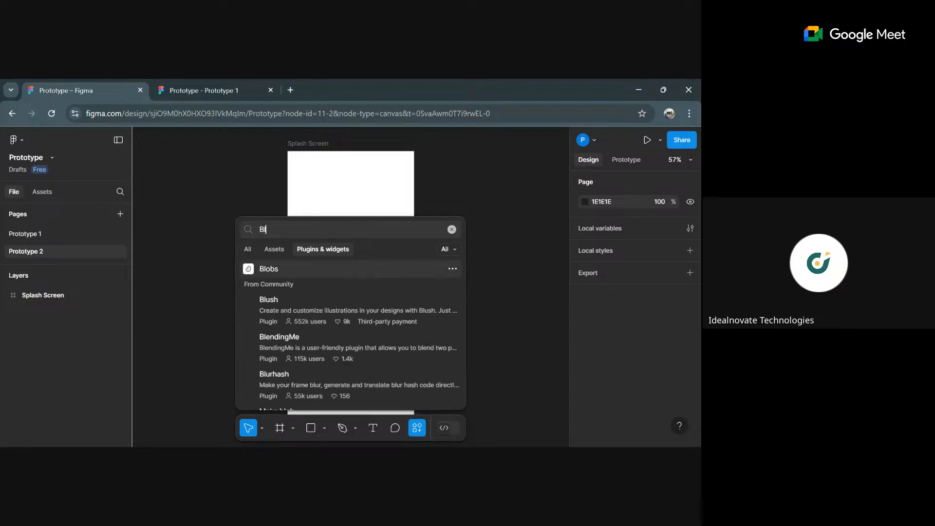
type("obs")
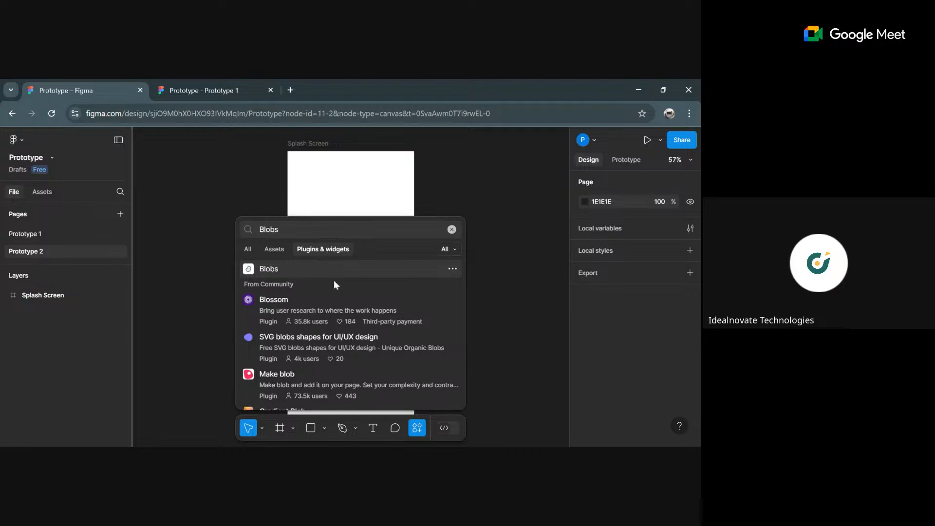
left_click(297, 272)
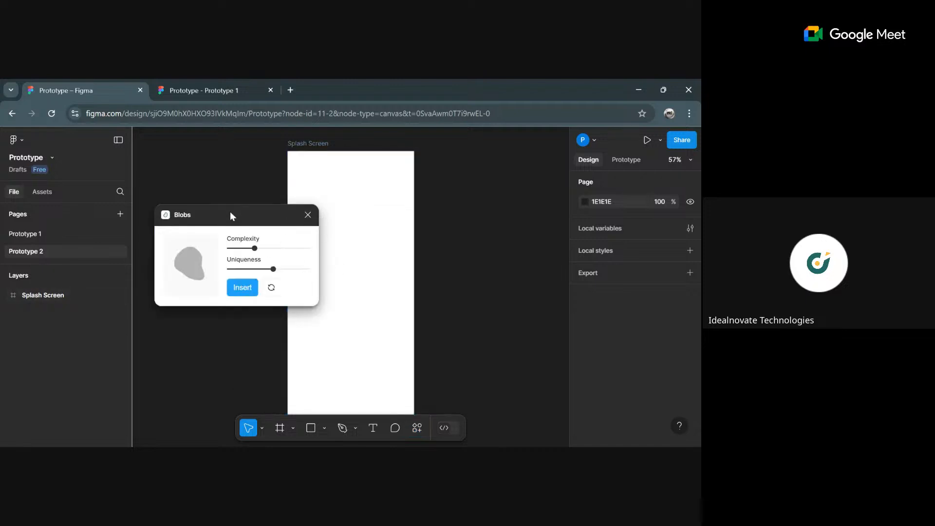
- Insert a rounder blob with the uniqueness reduced to near its minimum, and close the Blobs plugin
mouse_move(223, 210)
left_mouse_down()
mouse_move(332, 223)
mouse_move(241, 210)
left_mouse_up()
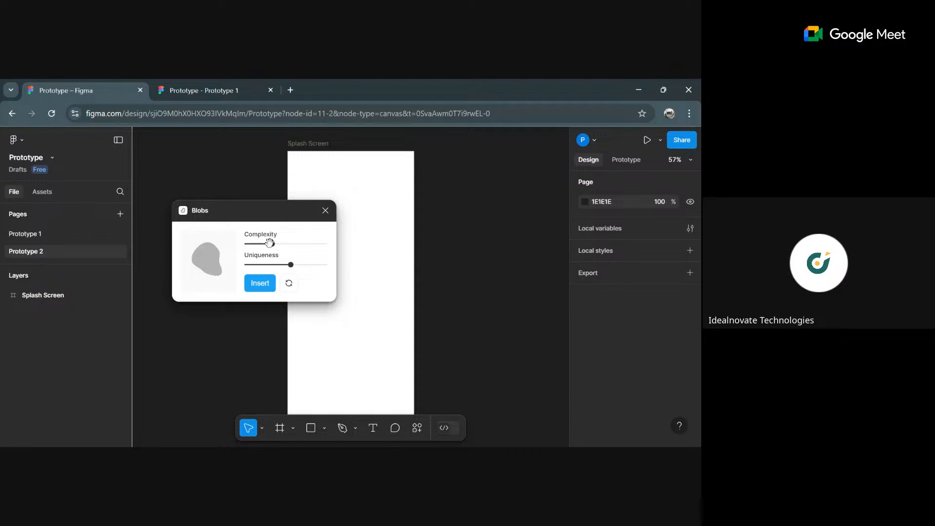
mouse_move(269, 243)
left_mouse_down()
mouse_move(299, 245)
mouse_move(245, 244)
mouse_move(293, 244)
mouse_move(250, 244)
mouse_move(291, 245)
mouse_move(288, 263)
mouse_move(247, 263)
mouse_move(273, 242)
mouse_move(291, 244)
mouse_move(272, 243)
left_mouse_up()
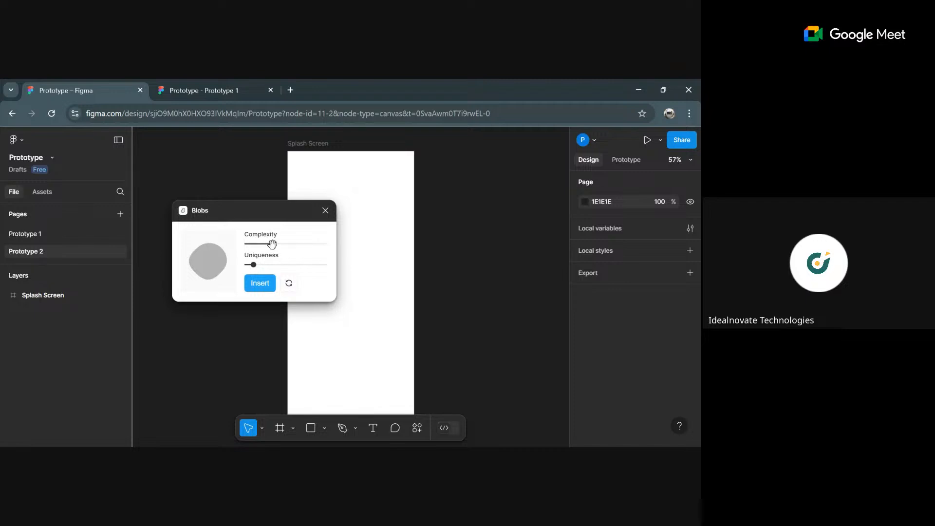
mouse_move(272, 242)
left_mouse_down()
mouse_move(311, 244)
mouse_move(274, 242)
left_mouse_up()
left_click(260, 283)
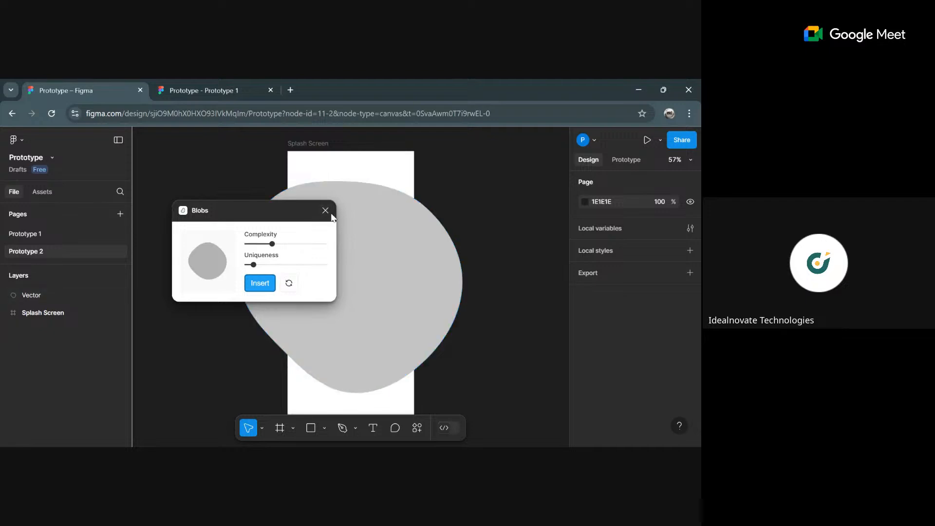
left_click(326, 210)
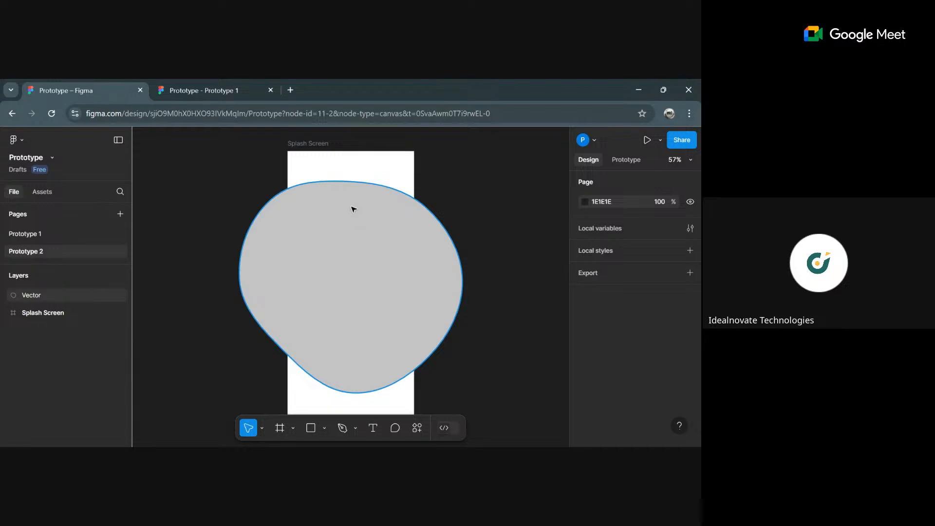
- Shrink the blob to about 289 × 274 and centre it horizontally over the Splash Screen frame, at about X -144, Y -138
left_click(360, 241)
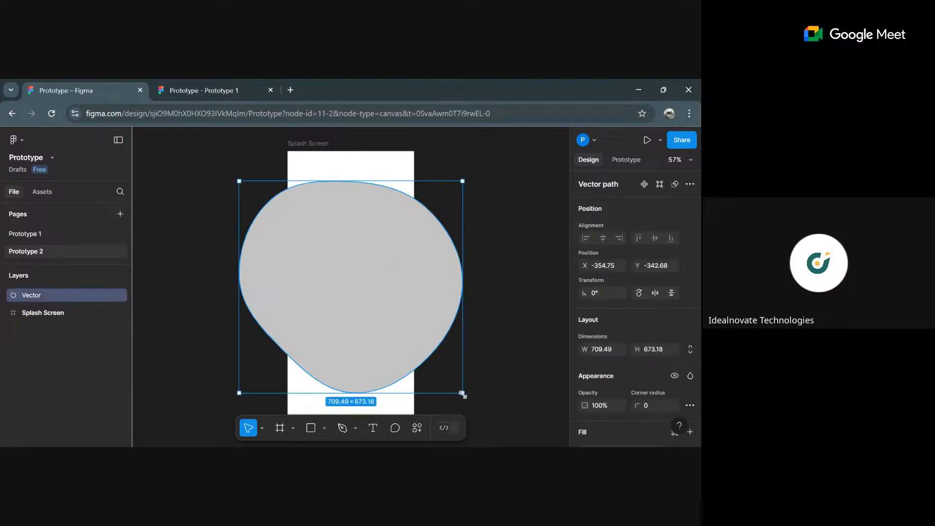
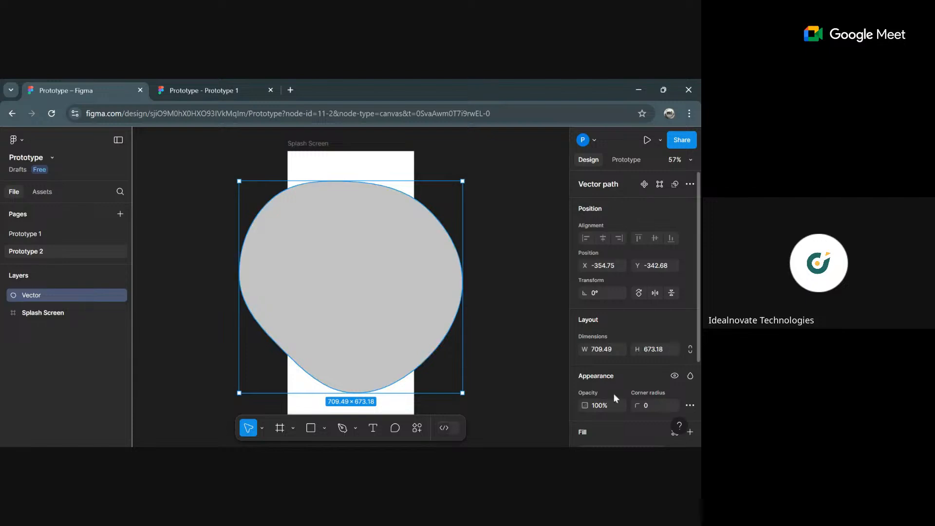
left_click_drag(462, 393, 328, 265)
left_click_drag(327, 232, 375, 288)
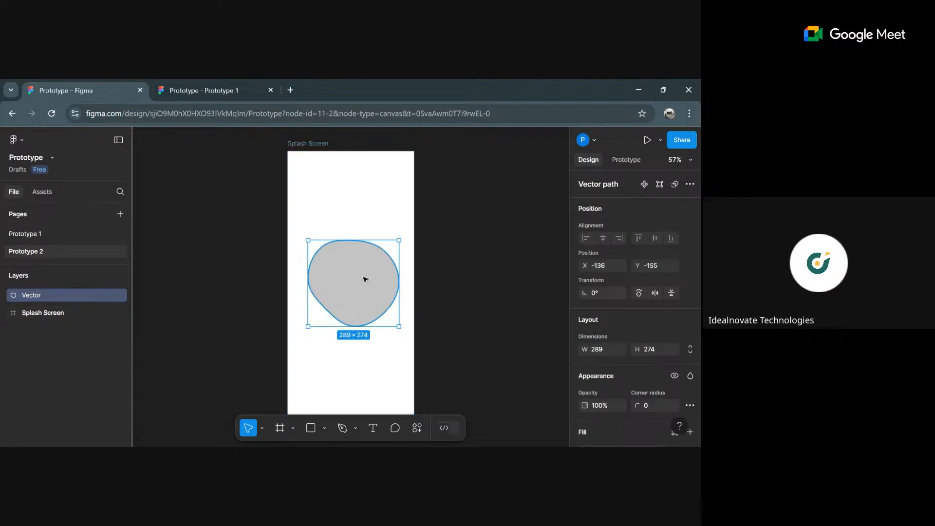
mouse_move(367, 298)
left_mouse_down()
mouse_move(350, 293)
mouse_move(363, 301)
left_mouse_up()
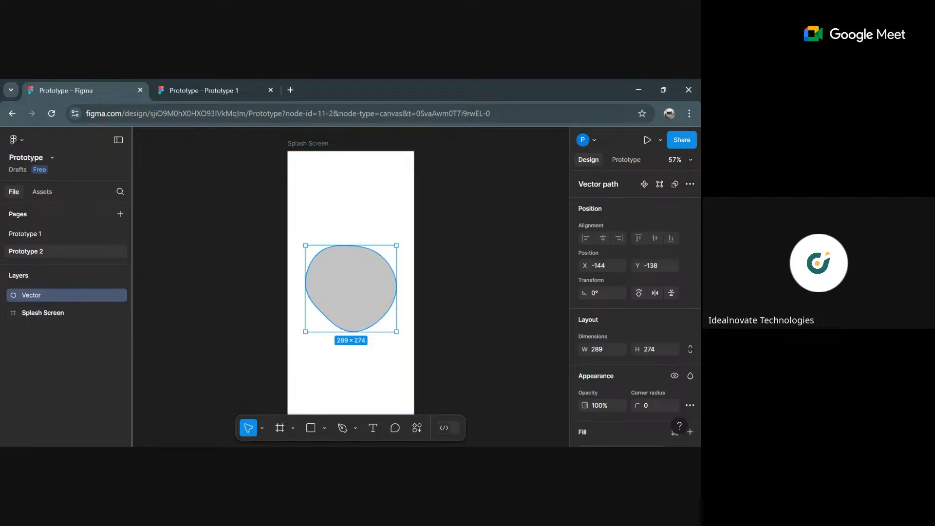
left_click(476, 445)
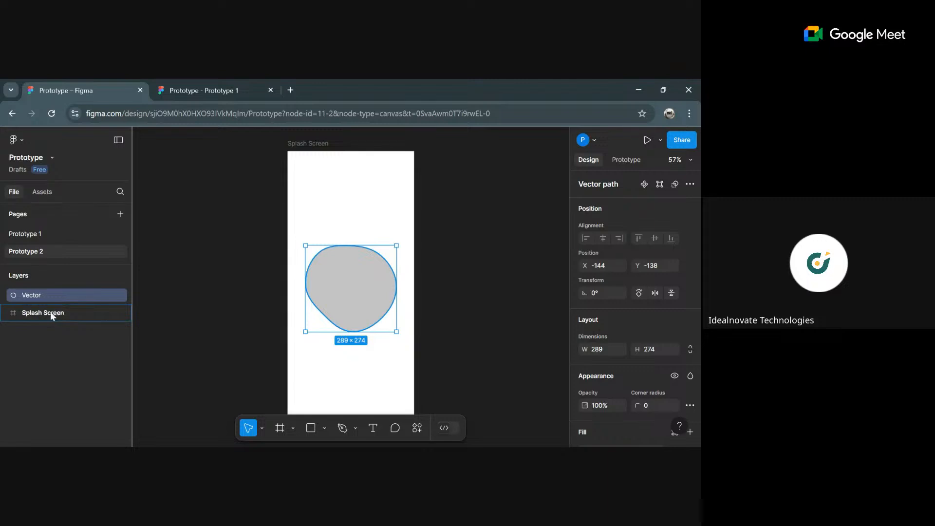
- Nest the blob's Vector layer inside the Splash Screen frame
left_click_drag(51, 311, 53, 313)
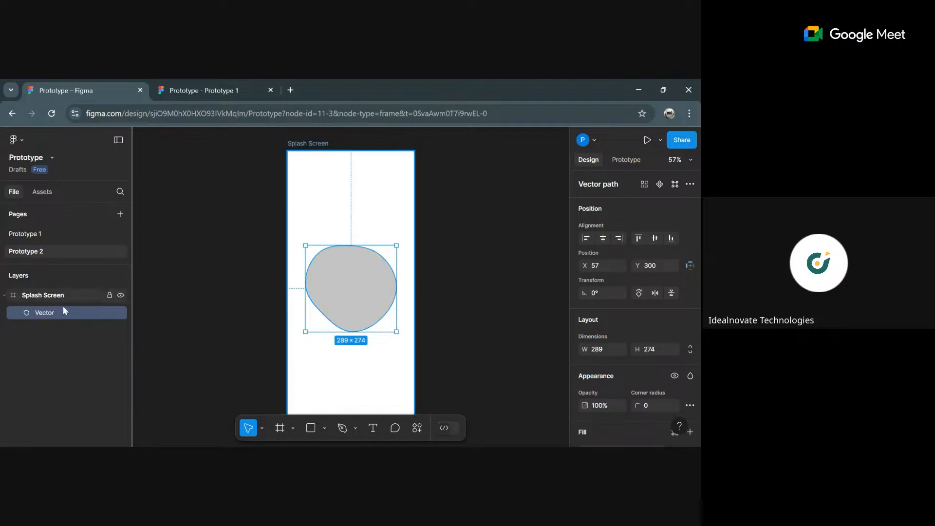
left_click_drag(66, 313, 54, 317)
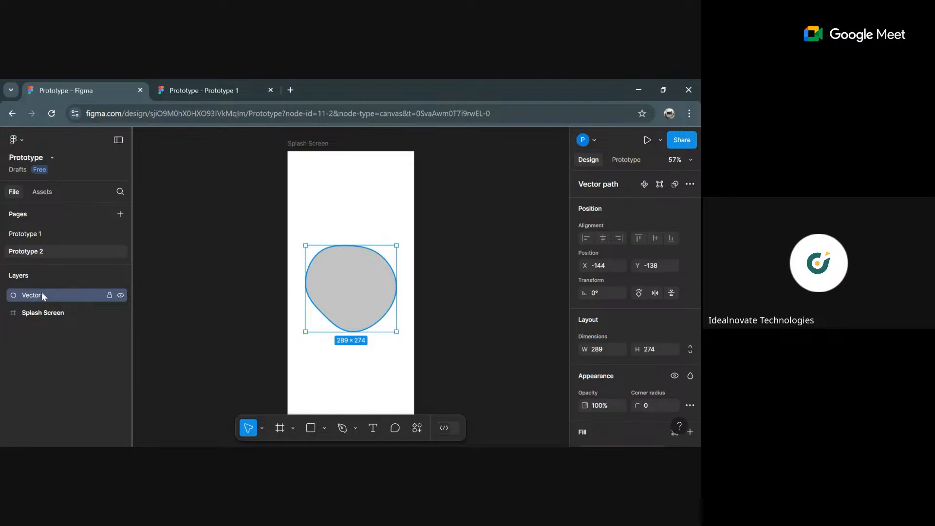
left_click_drag(42, 291, 40, 315)
left_click_drag(49, 297, 47, 310)
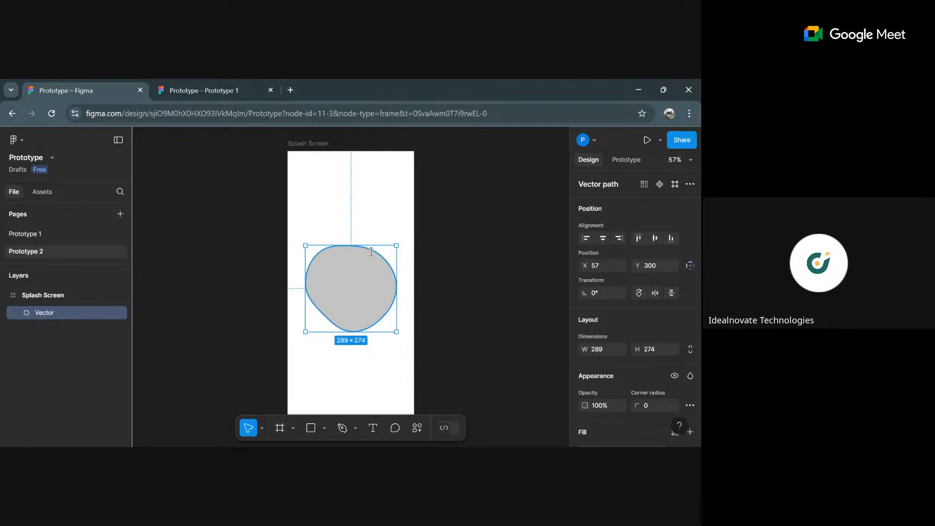
- Change the blob's fill to the dark olive colour 515015 and close the colour picker
scroll(688, 274, "down", 3)
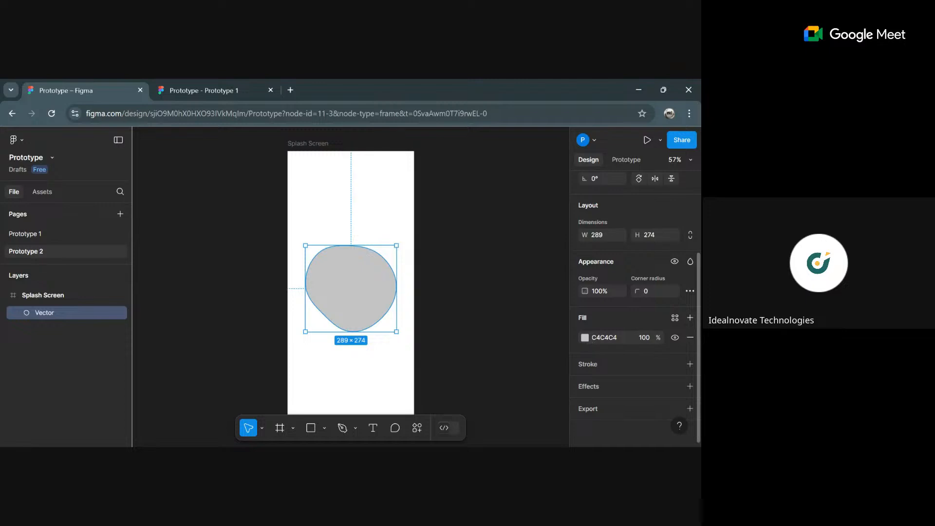
left_click(585, 338)
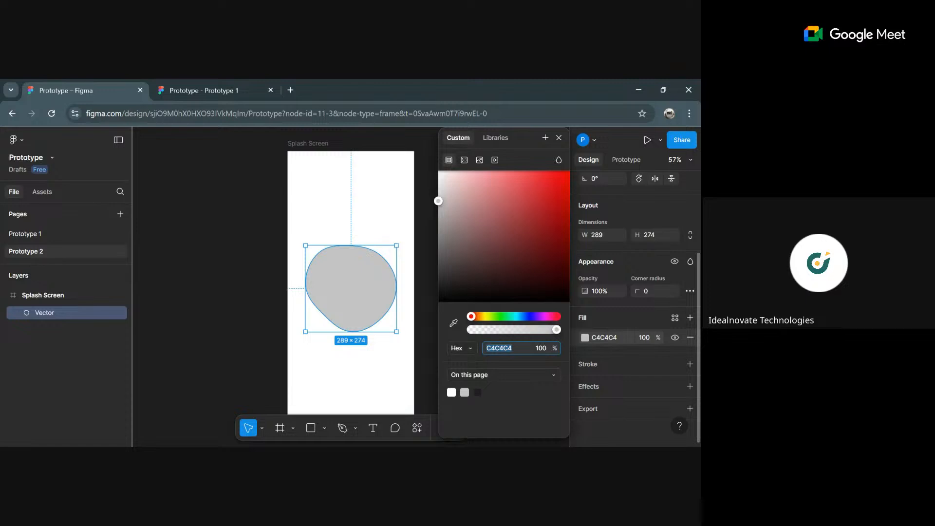
left_click(475, 318)
left_click_drag(475, 318, 486, 317)
left_click(507, 249)
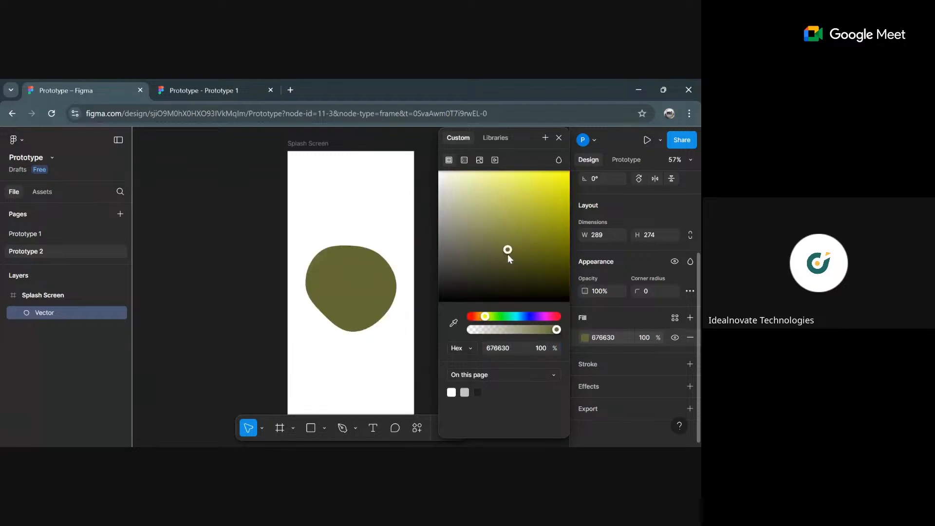
left_click_drag(523, 241, 540, 264)
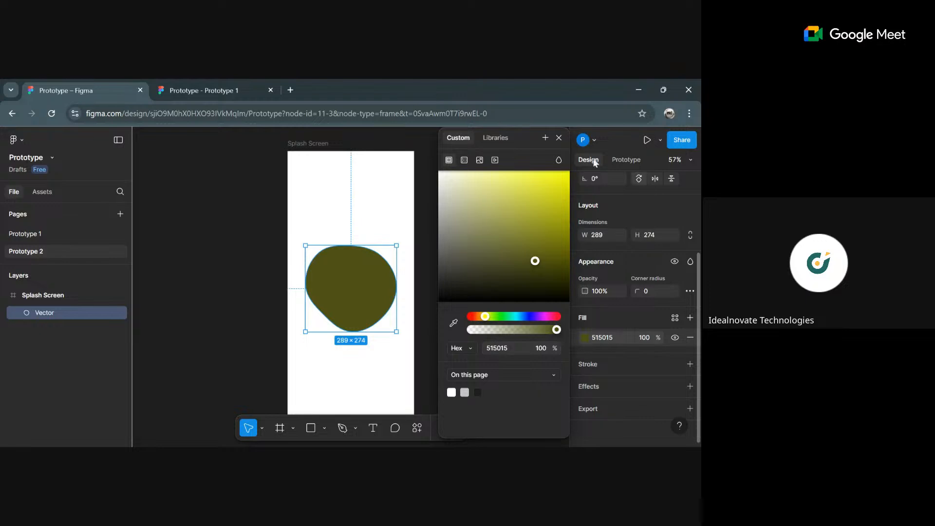
left_click(559, 138)
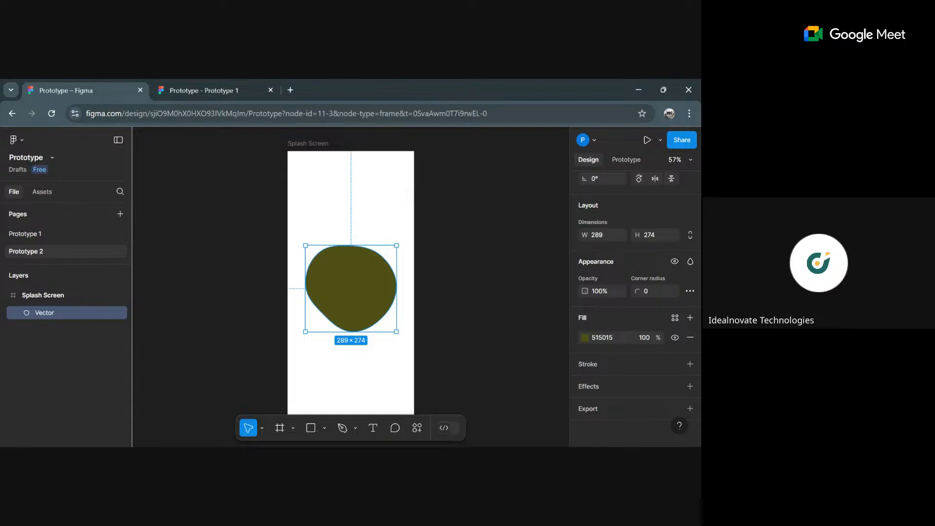
- Add a text box of about 210 × 54 over the olive blob reading PDU Africa, with font size 36
left_click(380, 427)
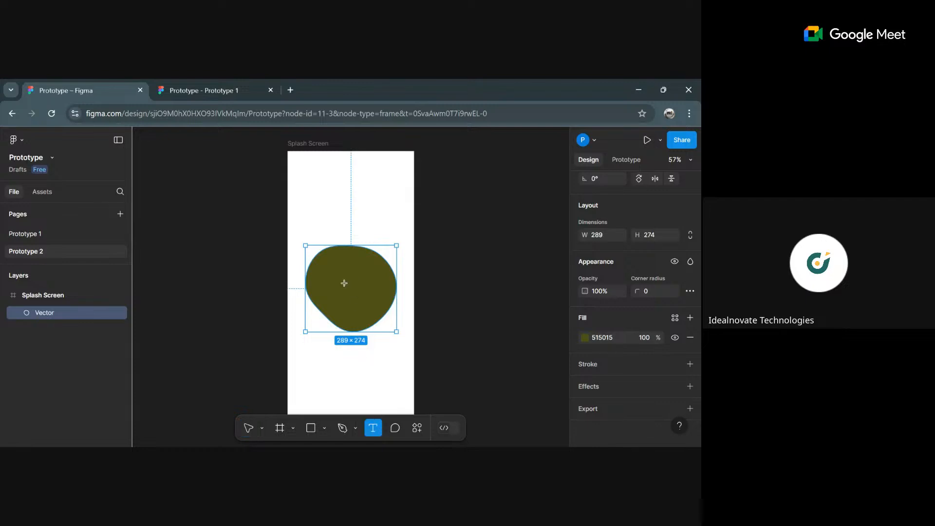
left_click_drag(316, 276, 383, 294)
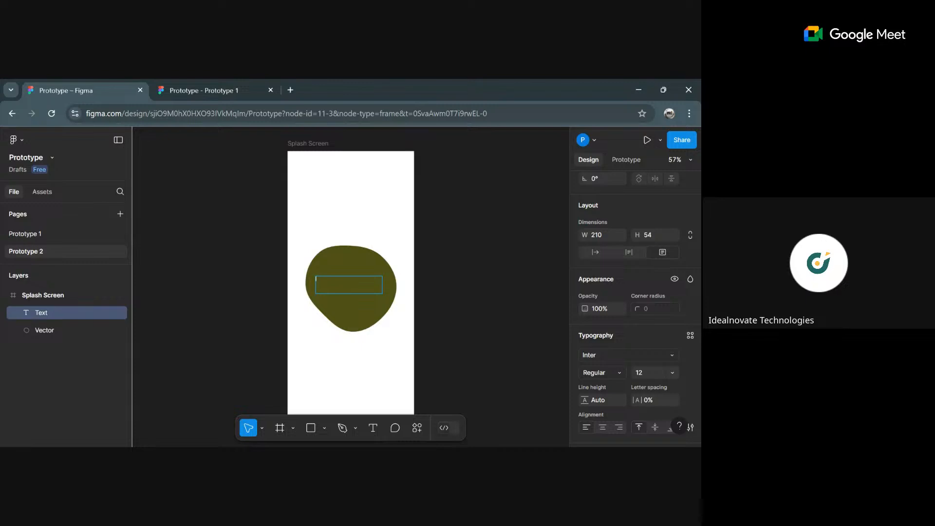
type("PDU Africa")
left_click(672, 373)
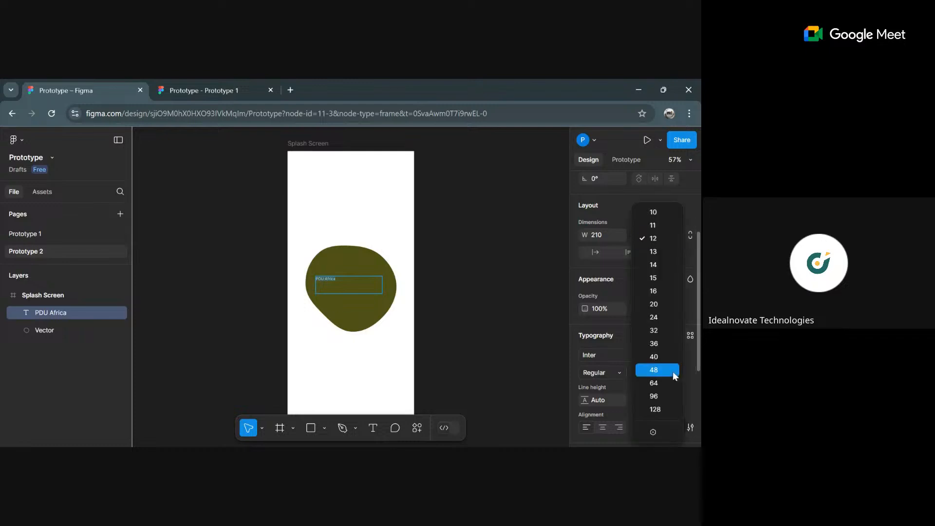
left_click(662, 344)
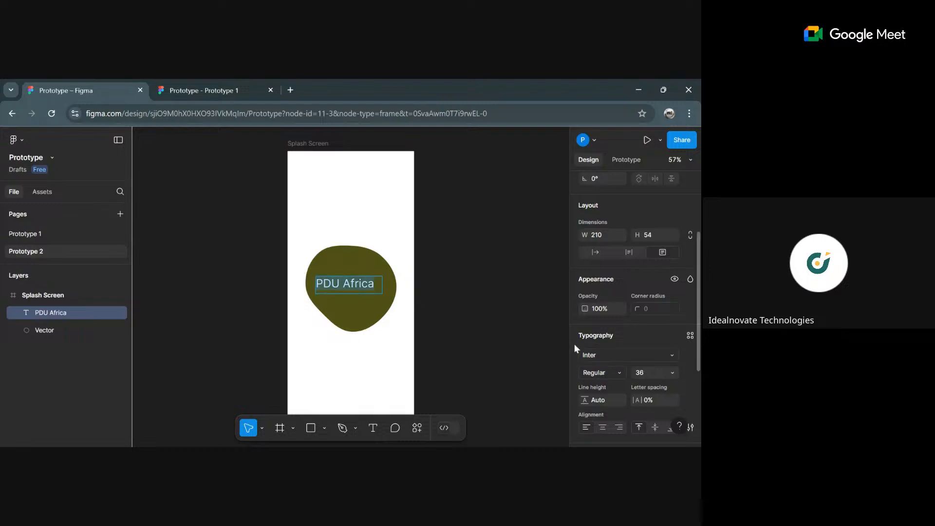
- Centre-align the PDU Africa text horizontally within its text box, keeping the font size at 36
scroll(662, 381, "down", 3)
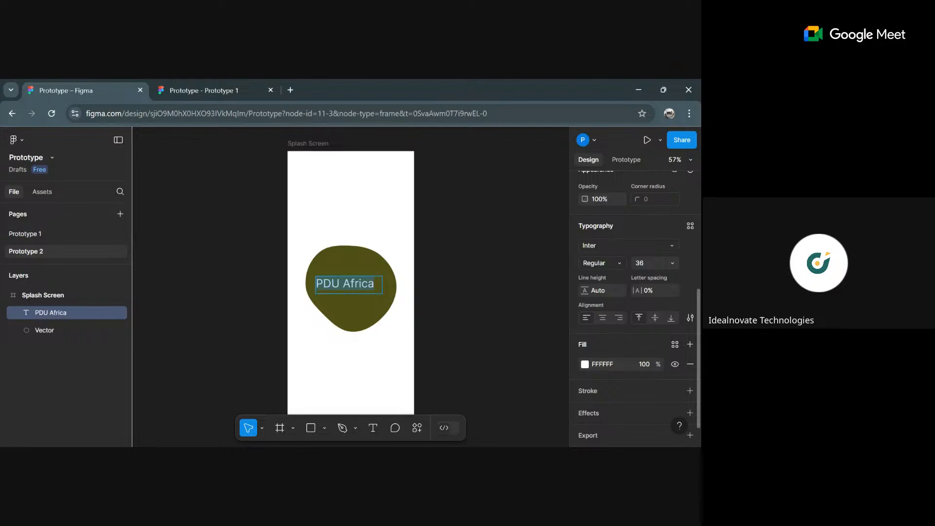
left_click(673, 262)
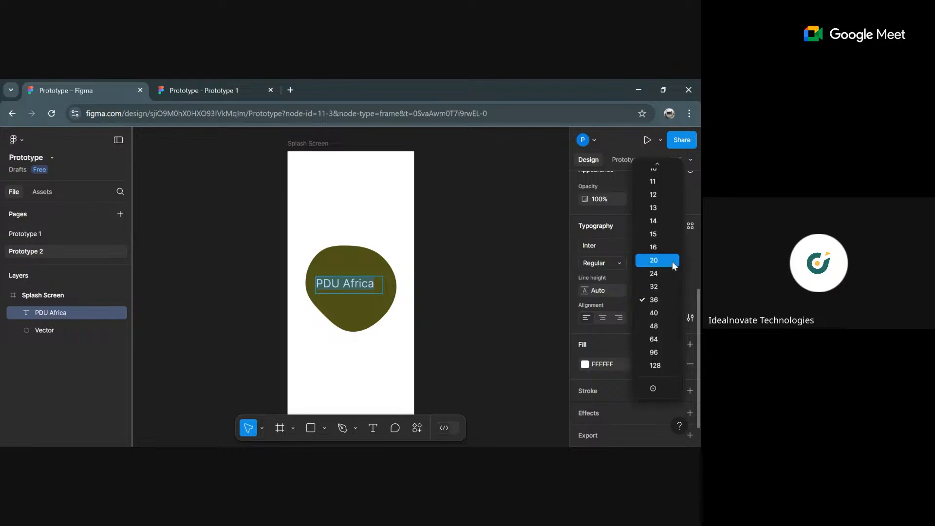
left_click(665, 298)
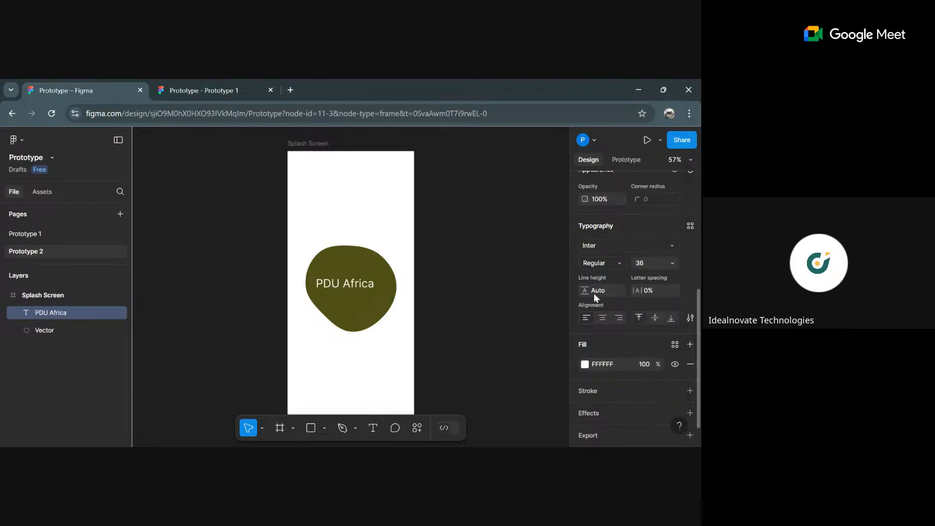
left_click(603, 317)
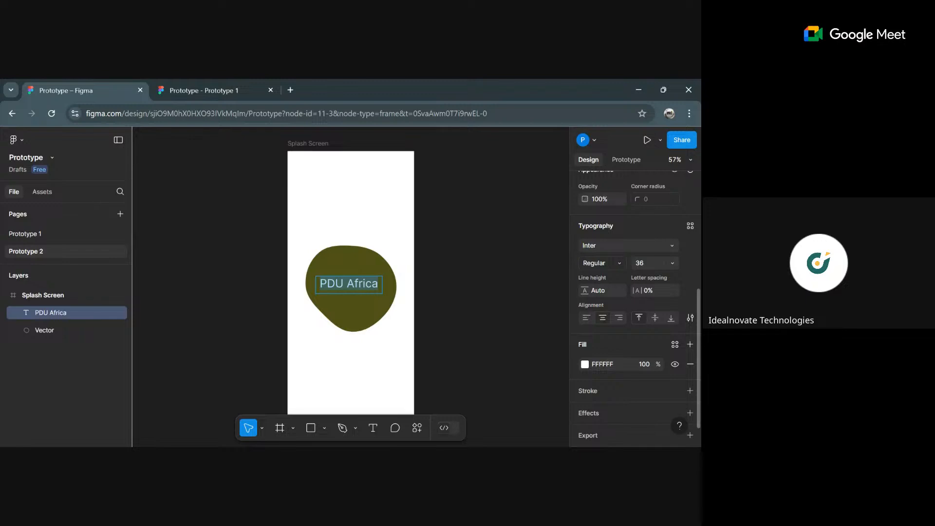
- Change the PDU Africa text's font to Jolly Lodger and close the font list
left_click(606, 245)
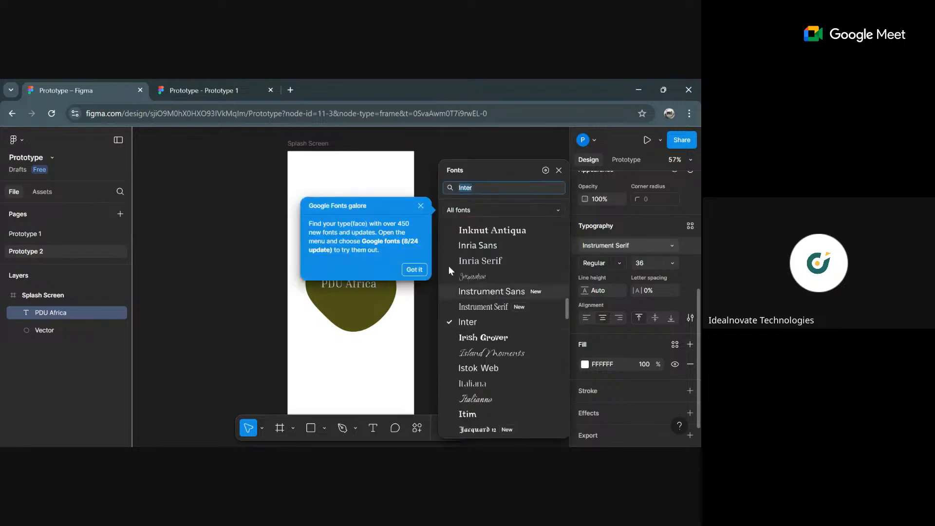
left_click(421, 206)
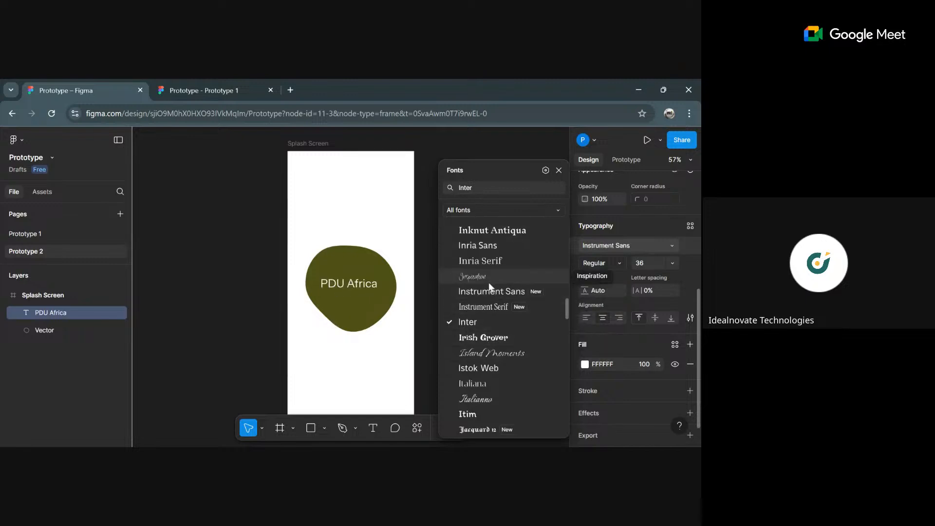
scroll(487, 369, "down", 5)
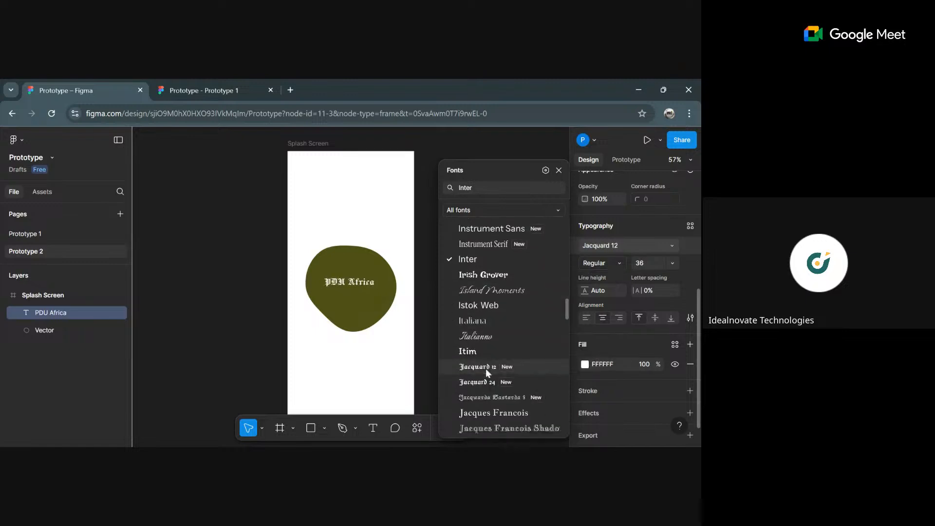
scroll(485, 366, "down", 3)
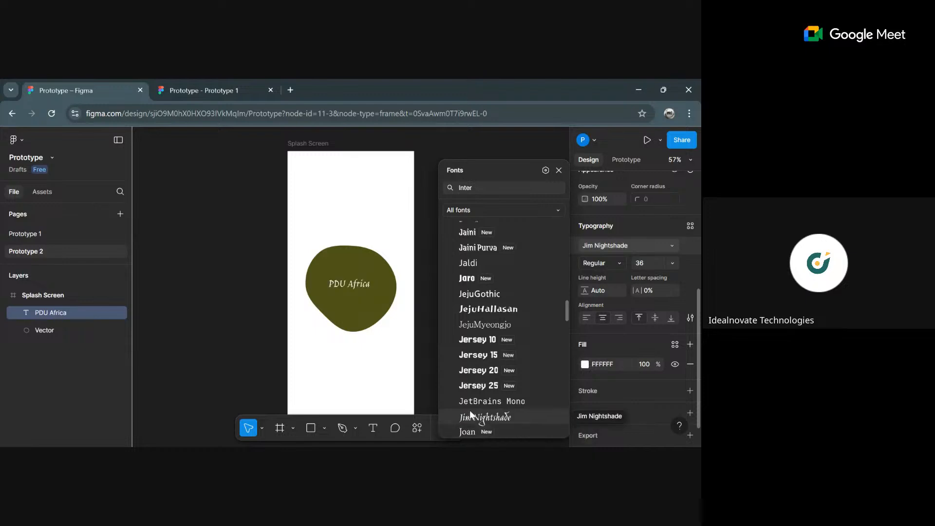
scroll(471, 412, "down", 1)
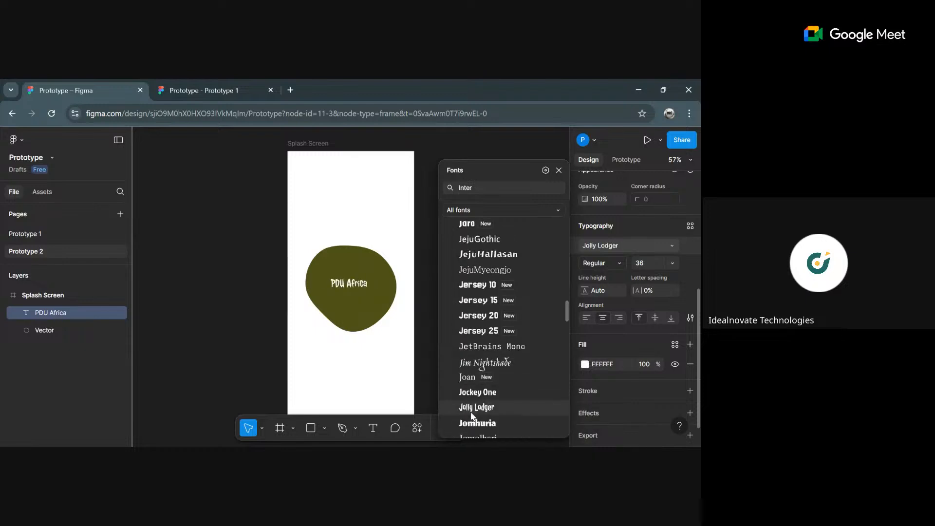
left_click(475, 411)
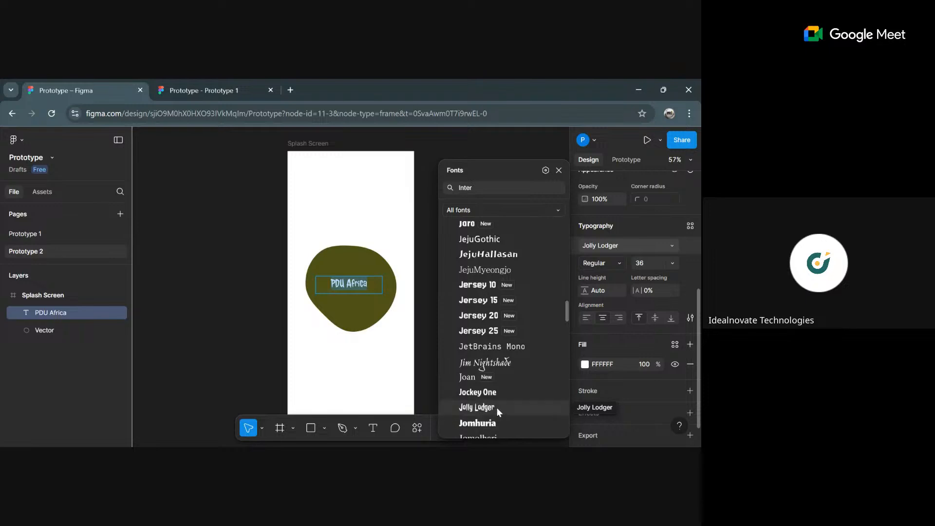
key("Escape")
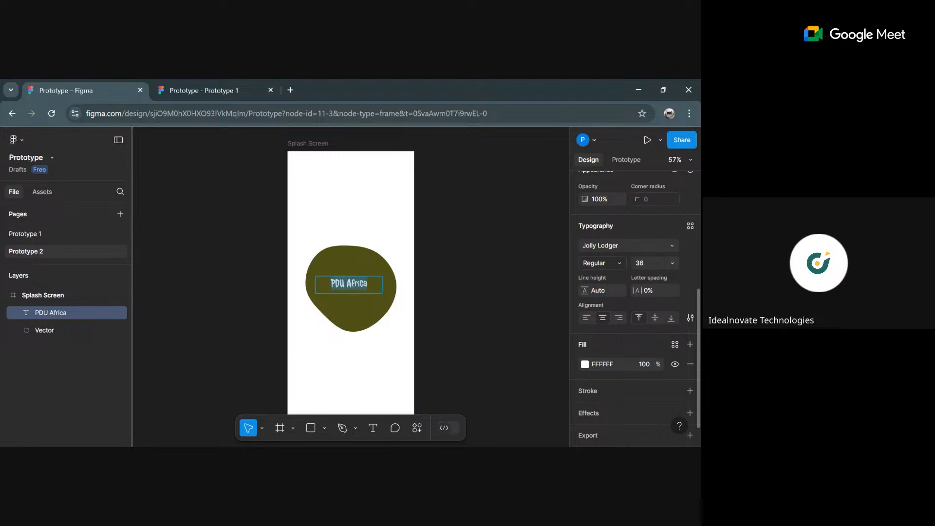
- Set the PDU Africa text's font size to 48, keep the Jolly Lodger font, and finish editing the text
left_click(675, 262)
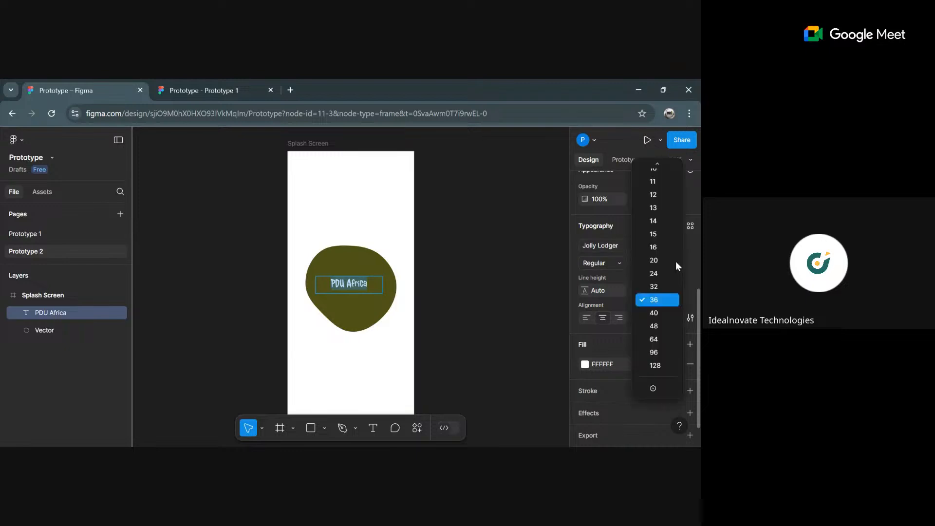
left_click(657, 326)
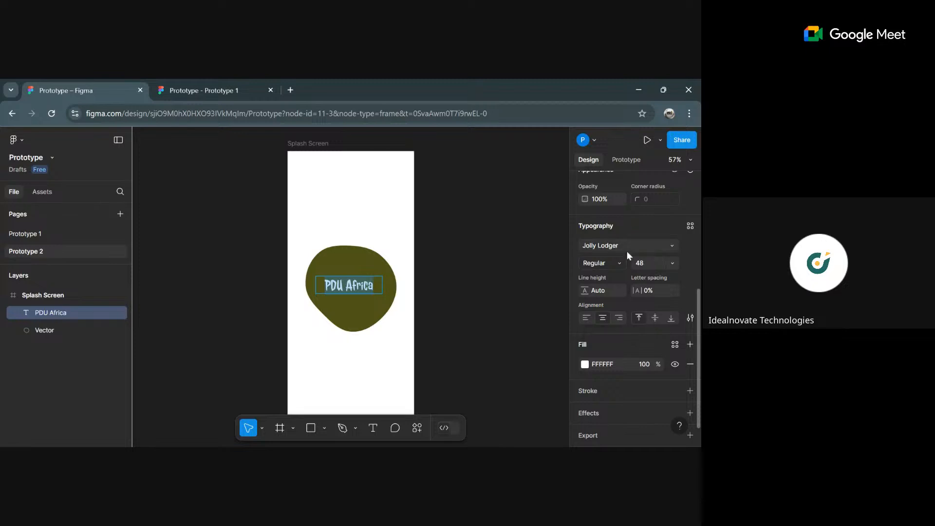
left_click(638, 243)
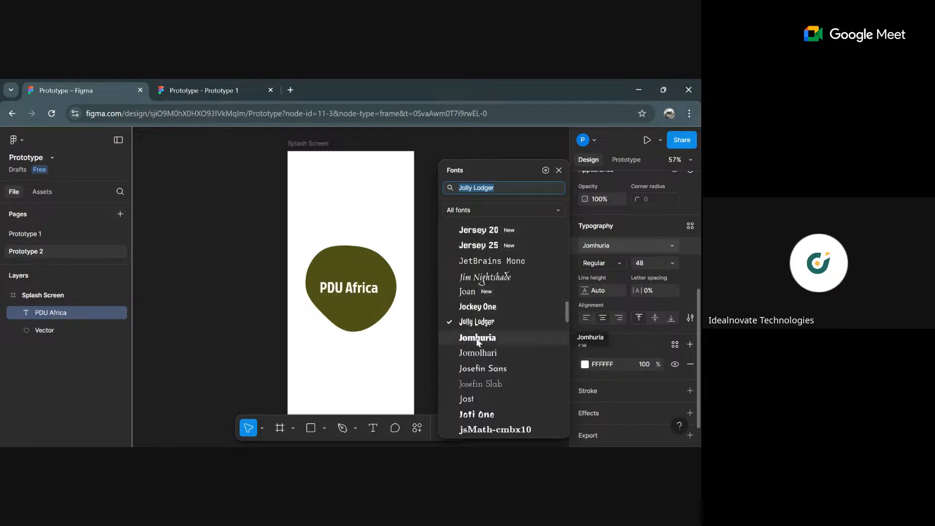
left_click(490, 322)
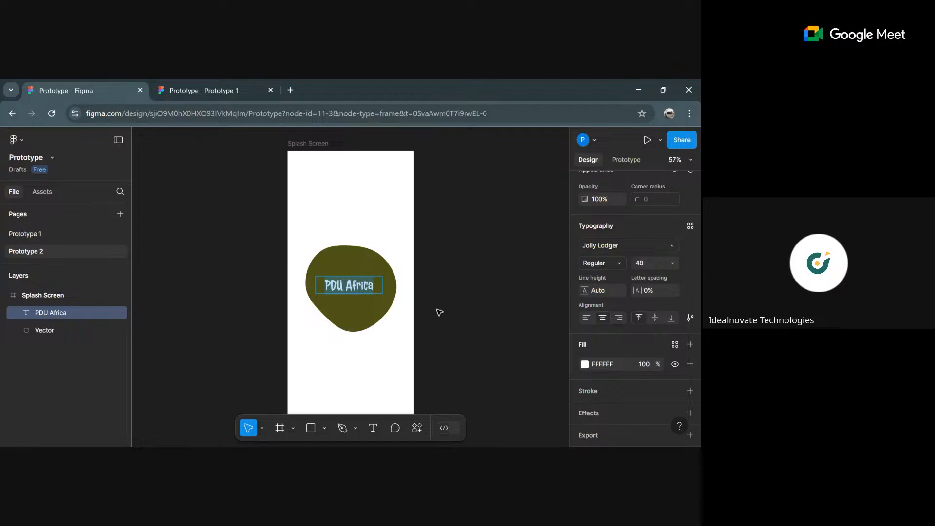
key("Escape")
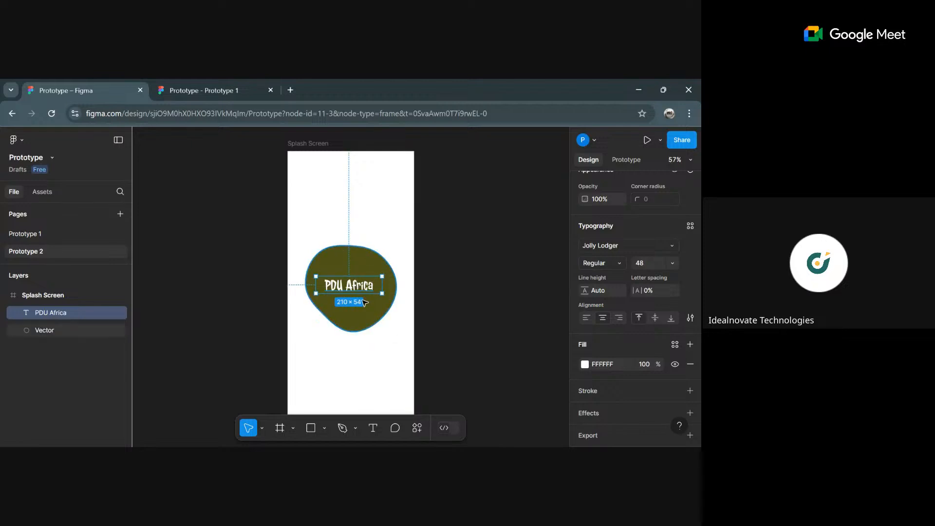
- Move the PDU Africa text box to the middle of the olive blob and deselect it
left_click_drag(362, 288, 365, 292)
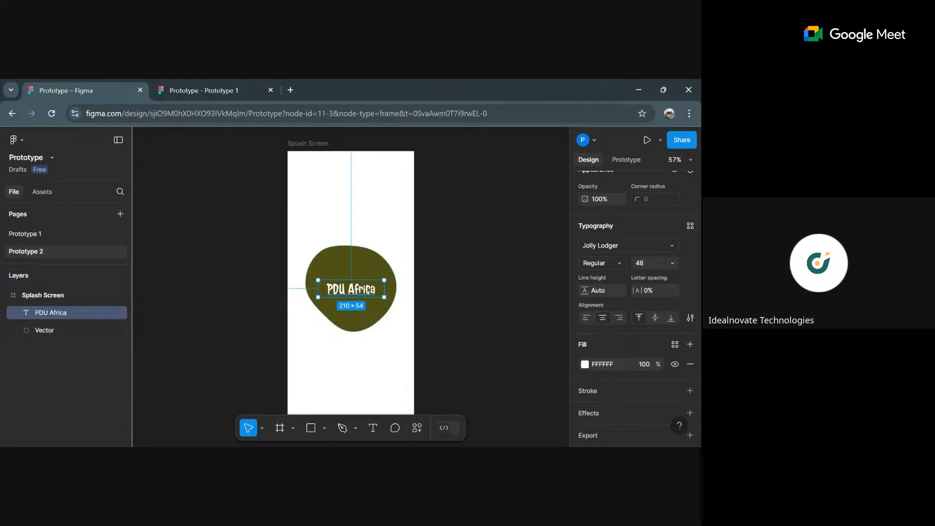
left_click(395, 339)
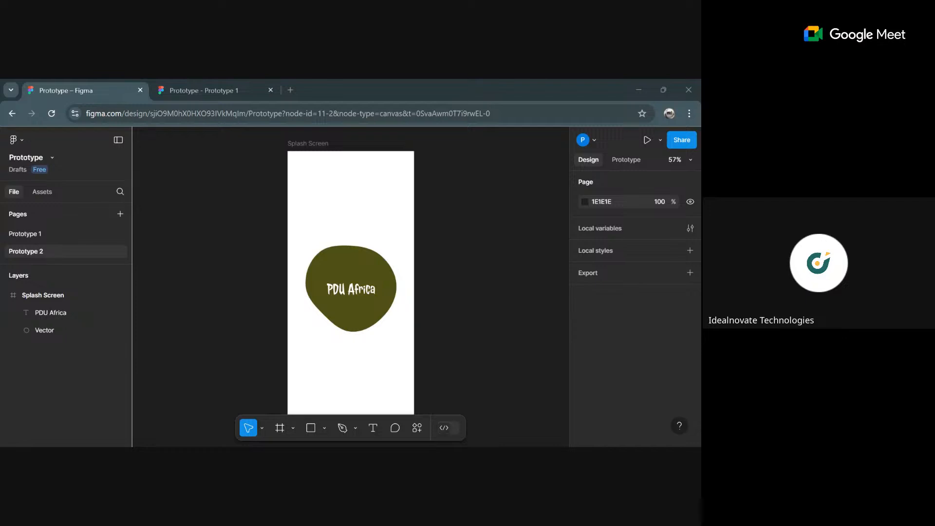
left_click(534, 405)
- Duplicate the Splash Screen frame and place the copy to the right of the original, at about X 855, Y -438
key("minus")
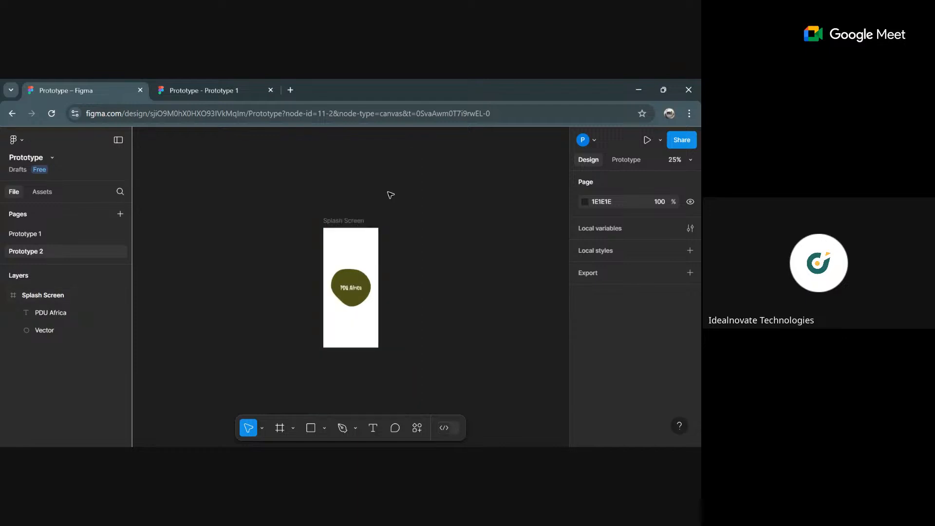
key("plus")
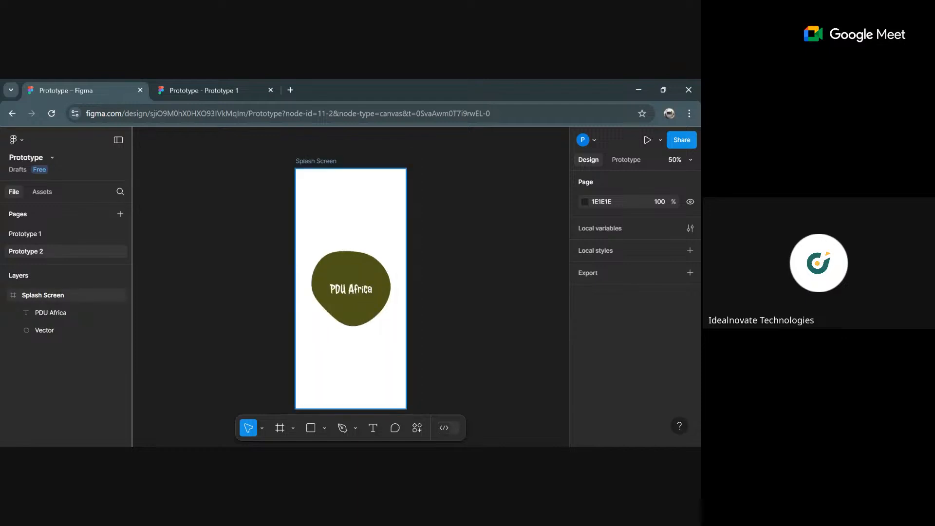
key("minus")
key("plus")
left_click(329, 163)
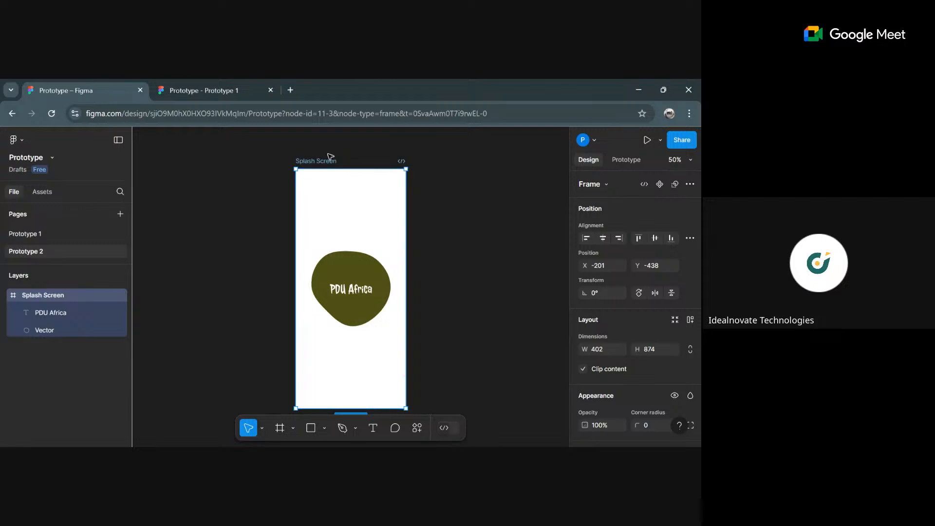
left_click_drag(320, 162, 518, 181)
key("minus")
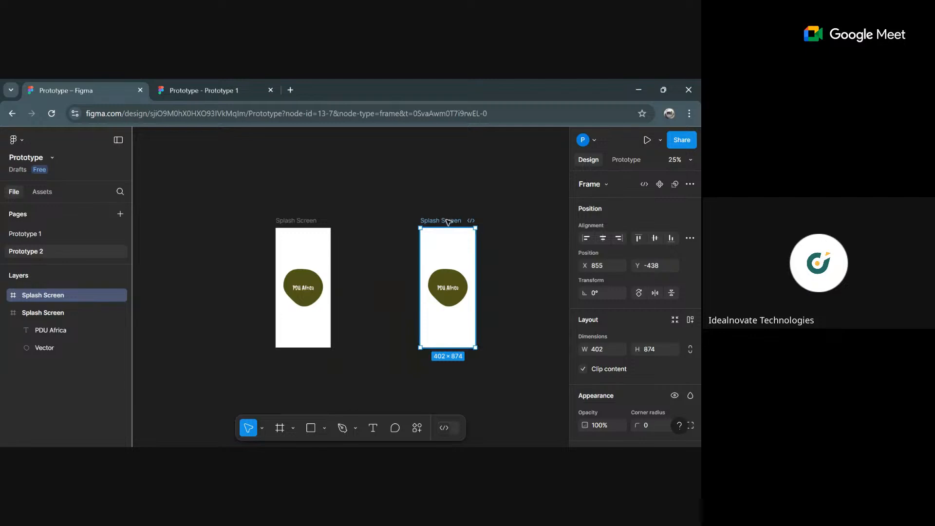
- Move the copied Splash Screen frame farther right to about X 1539, Y -438, without keeping a third copy
left_click_drag(449, 221, 507, 219)
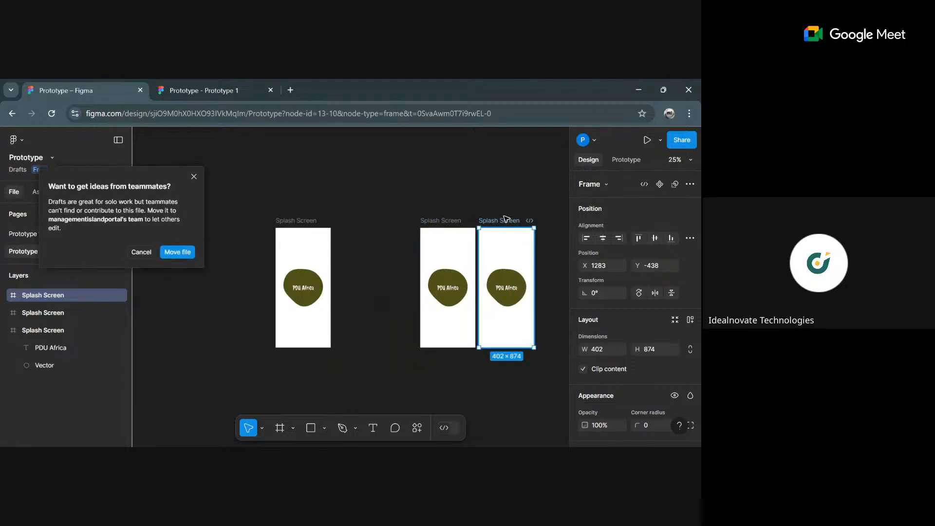
key("ctrl+z")
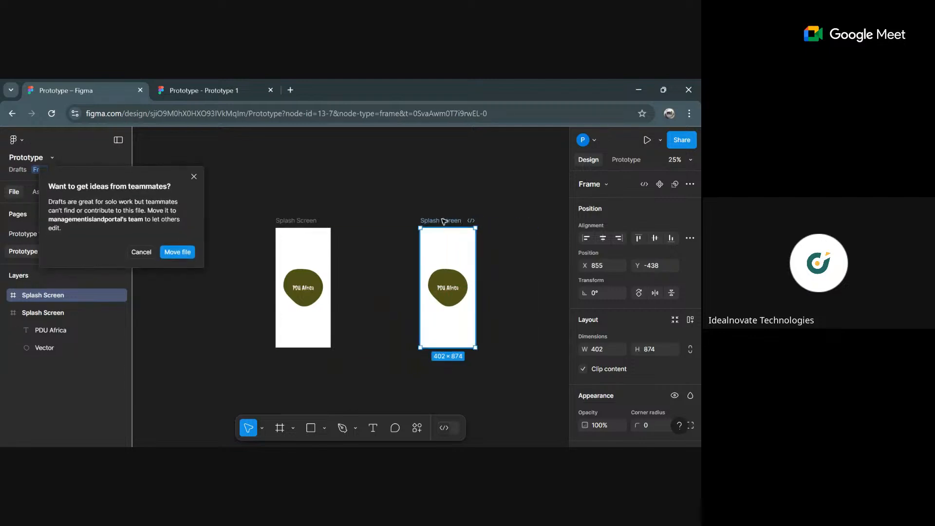
left_click_drag(445, 220, 536, 223)
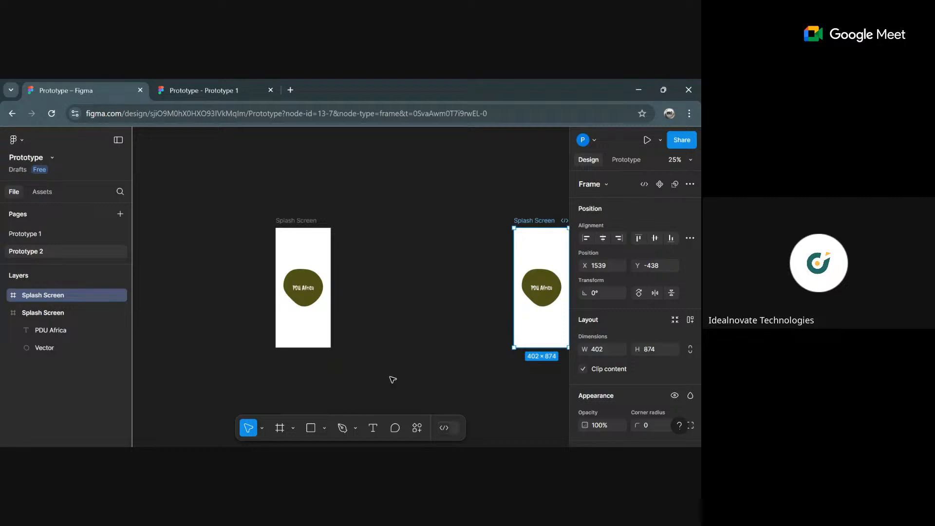
- Rename the copied Splash Screen frame at X 1539 as MainScreen
left_click(266, 426)
left_click(285, 391)
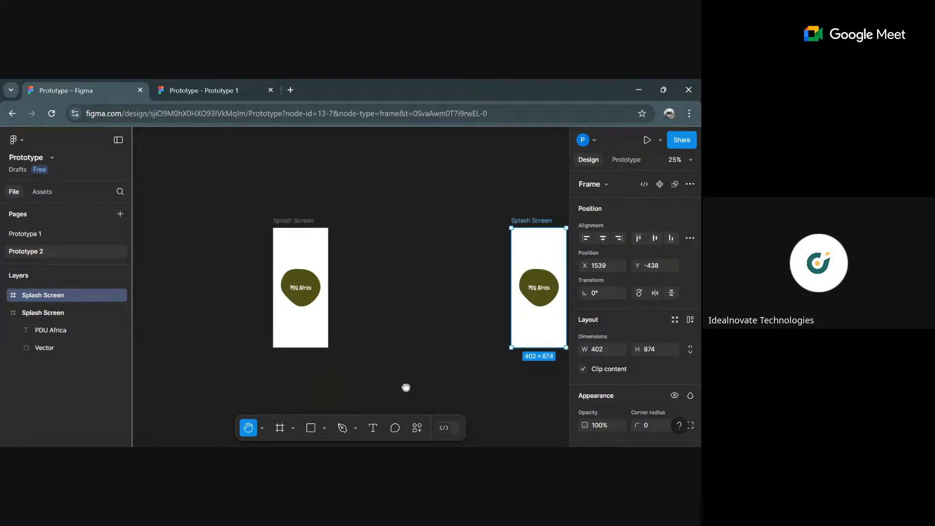
left_click_drag(406, 388, 346, 382)
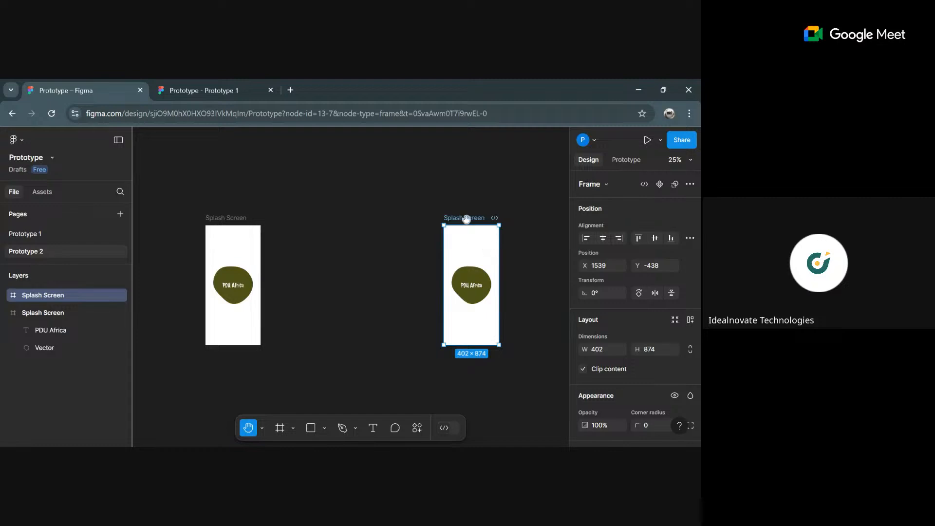
key("v")
left_click(473, 282)
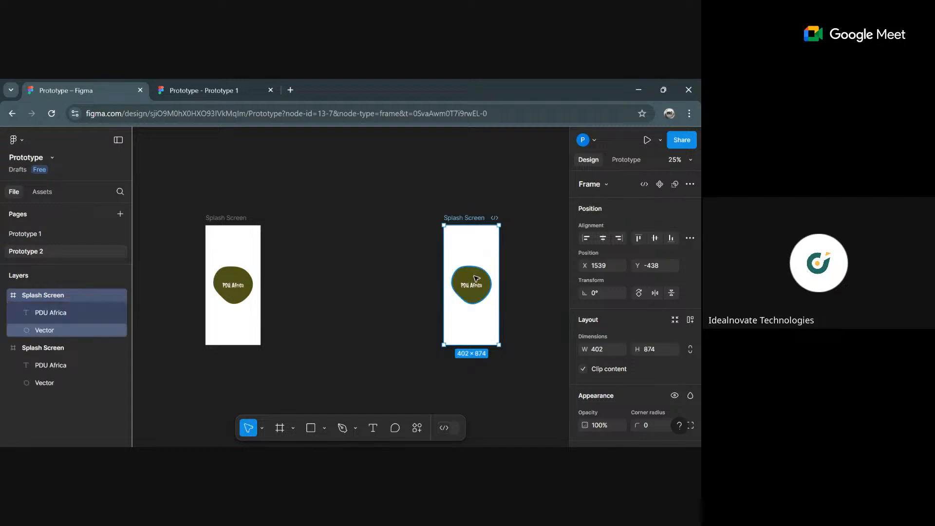
left_click(474, 225)
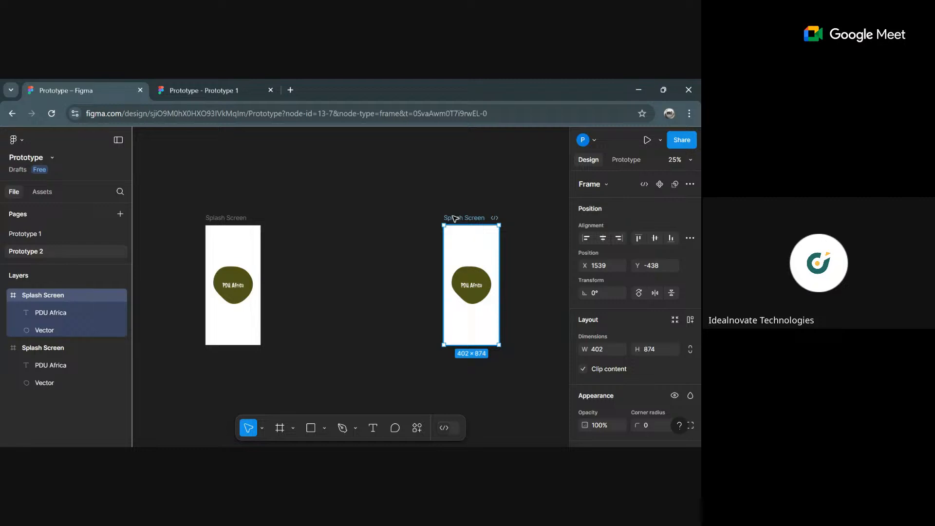
double_click(467, 218)
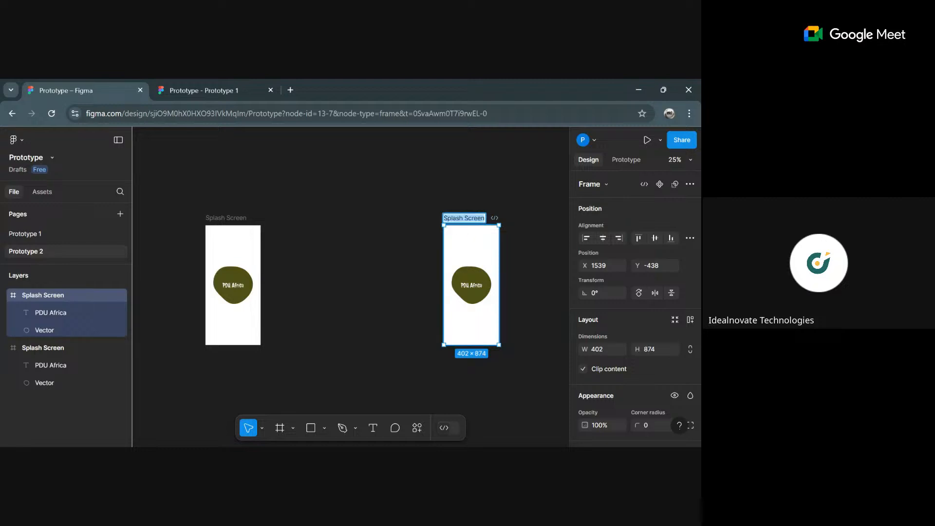
left_click(464, 218)
left_click_drag(463, 218, 443, 219)
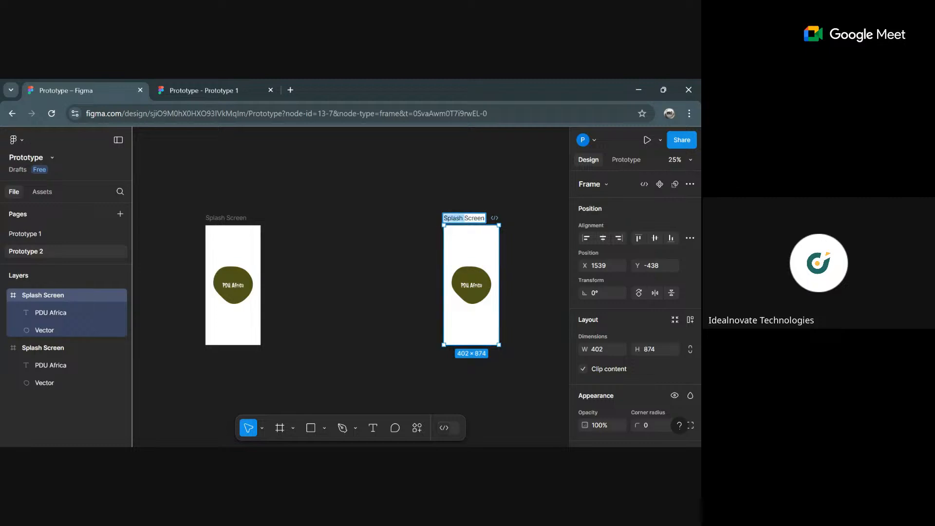
type("Main")
key("Return")
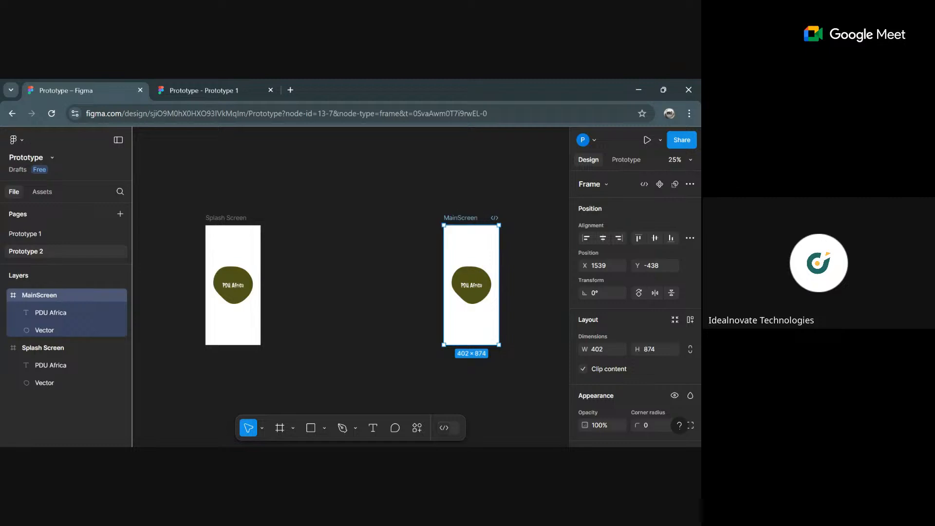
- Correct the copied frame's name to Main Screen and deselect the frame
double_click(461, 219)
left_click(459, 218)
left_click(464, 441)
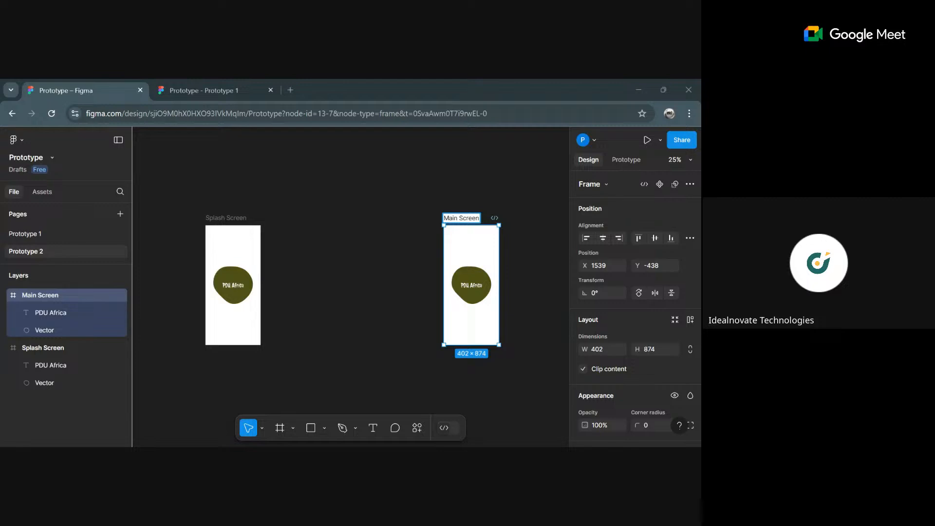
key("alt+Tab")
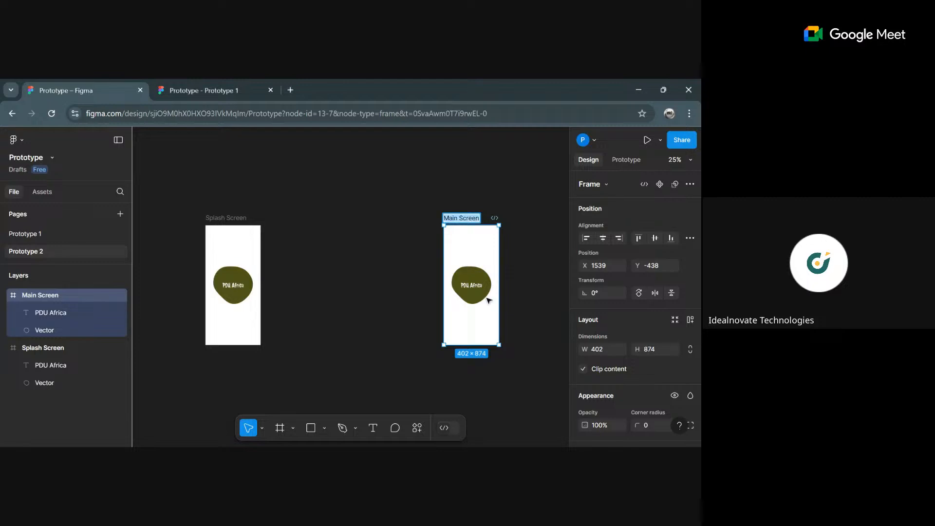
left_click(527, 186)
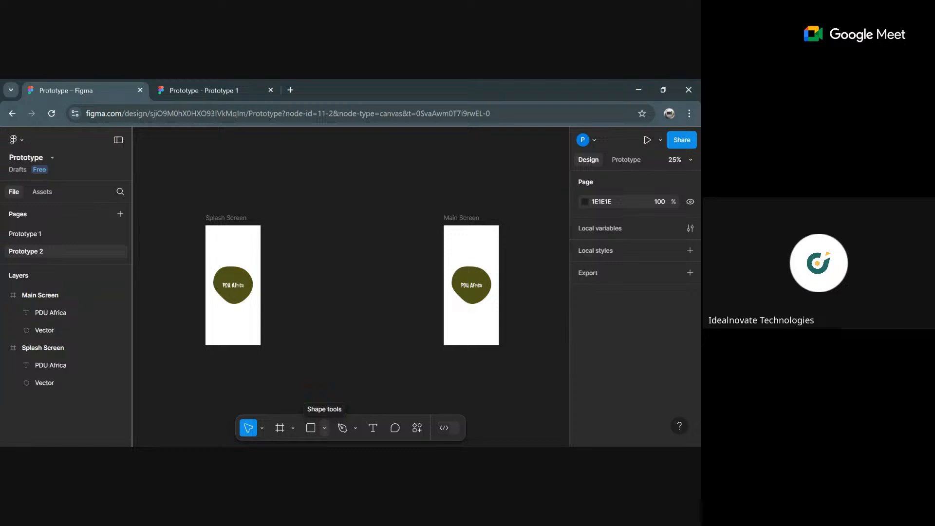
- Draw a small 104 × 40 frame in the empty space between the Splash Screen and Main Screen frames
left_click(293, 428)
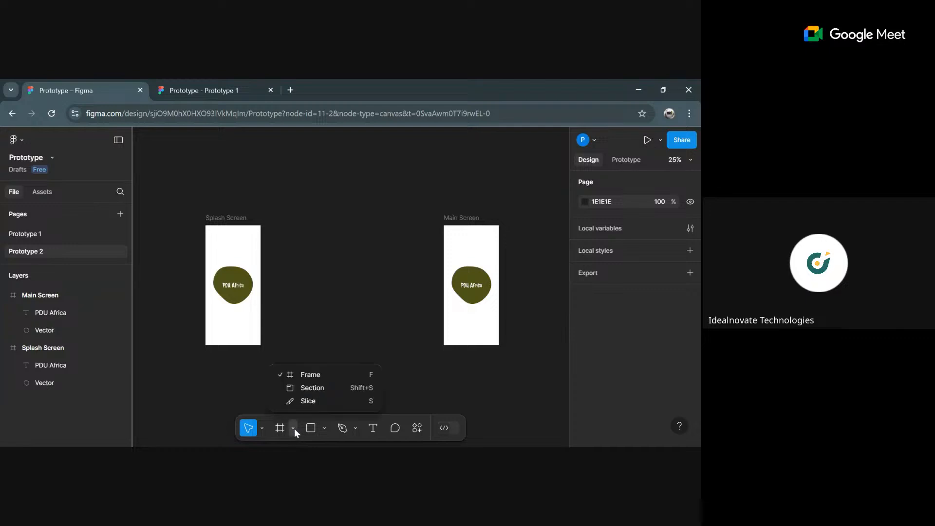
left_click(314, 376)
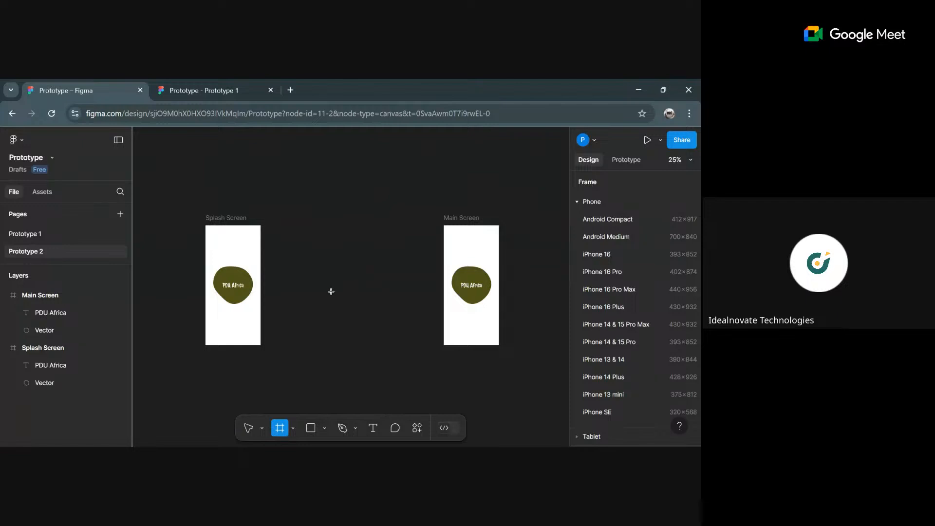
left_click_drag(332, 292, 398, 304)
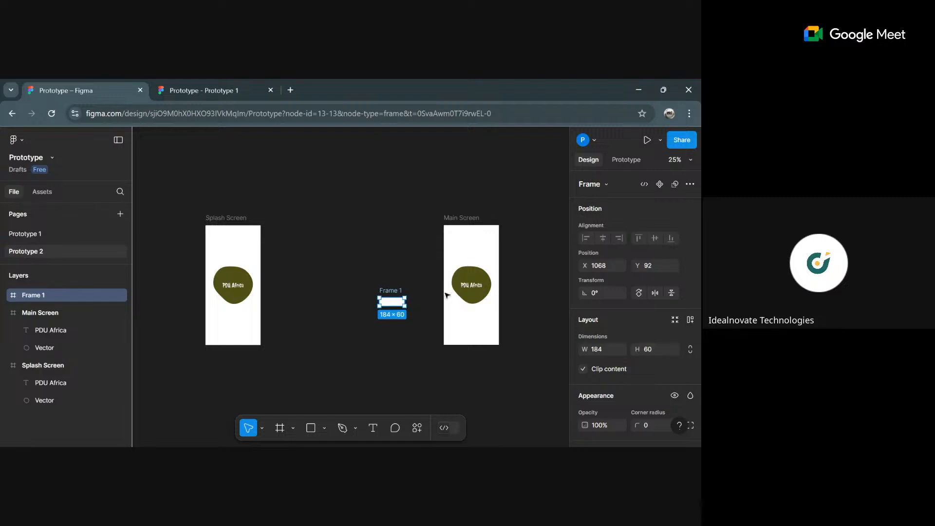
left_click_drag(394, 304, 375, 294)
key("shift+2")
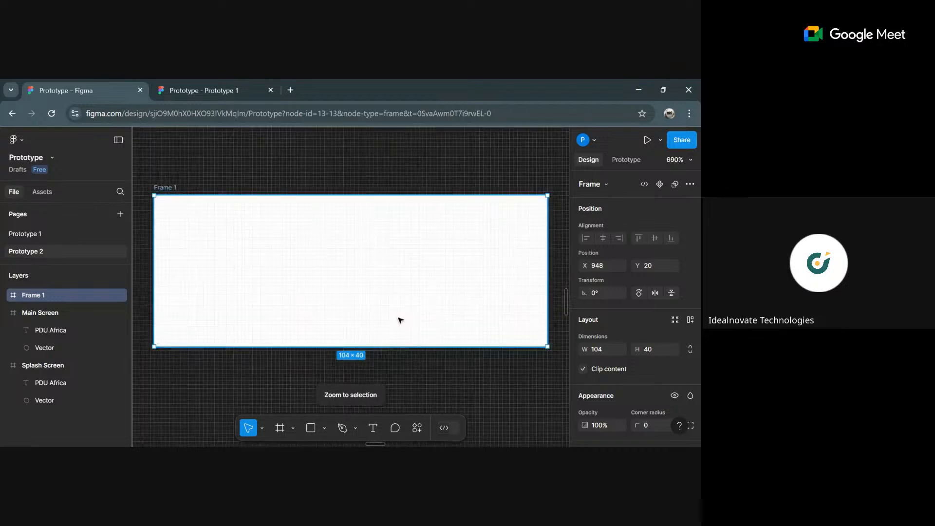
key("minus")
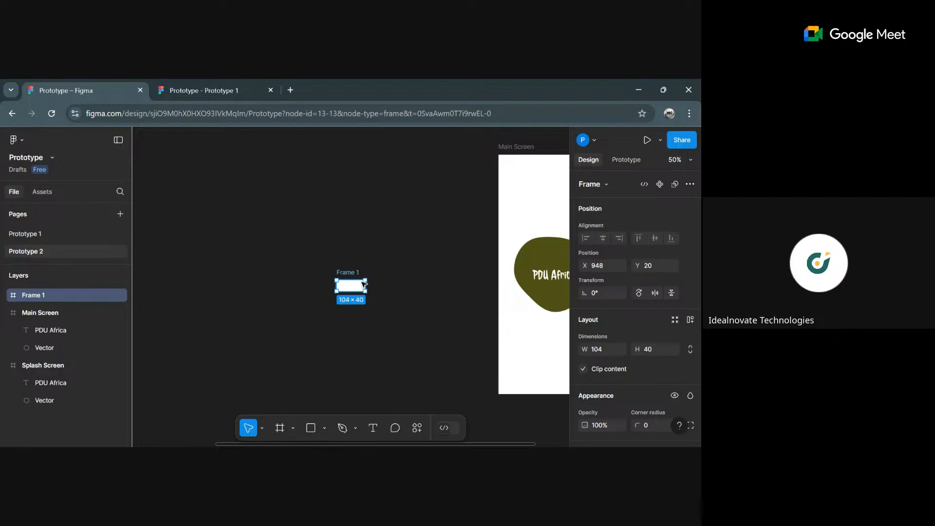
- Move the small frame about midway between the two screens, to about X 738, Y -1
mouse_move(355, 288)
left_mouse_down()
mouse_move(562, 296)
mouse_move(344, 281)
mouse_move(362, 299)
left_mouse_up()
left_click(293, 429)
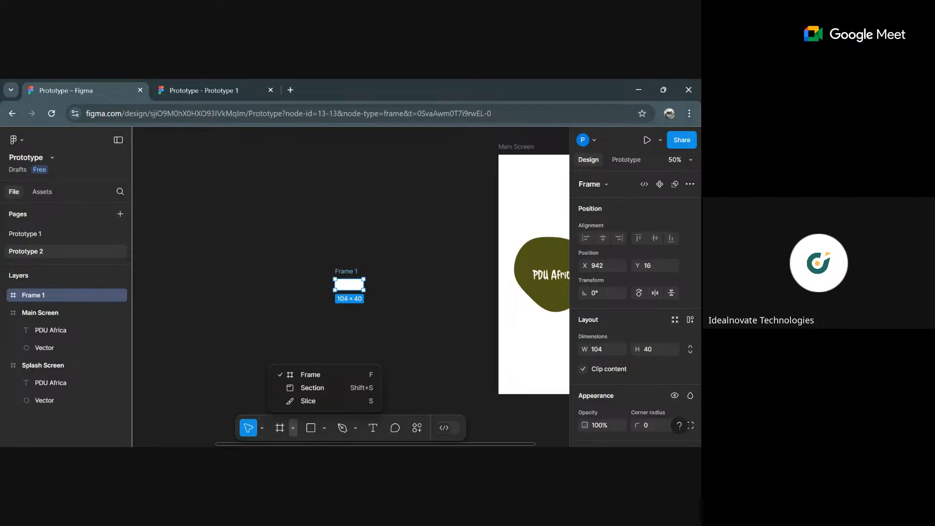
left_click(354, 276)
left_click_drag(354, 275, 278, 271)
left_click_drag(250, 445, 225, 445)
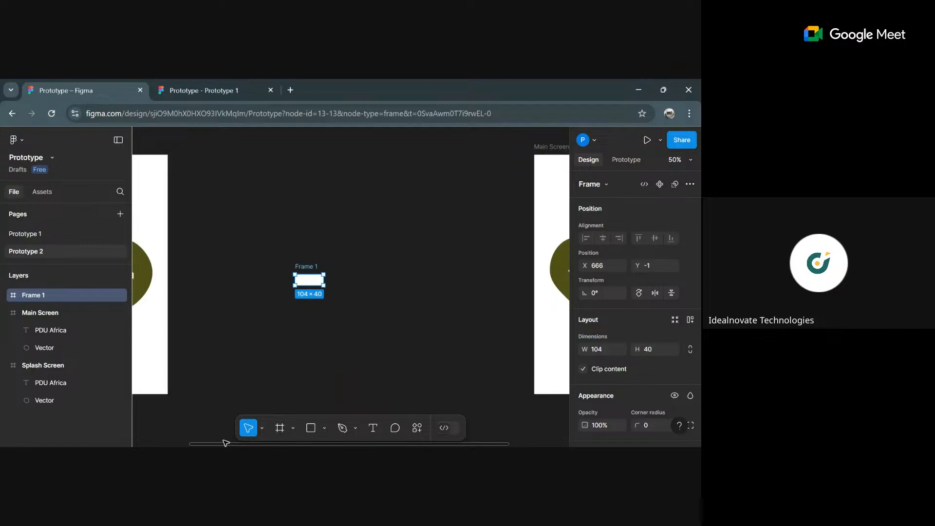
left_click_drag(314, 277, 334, 276)
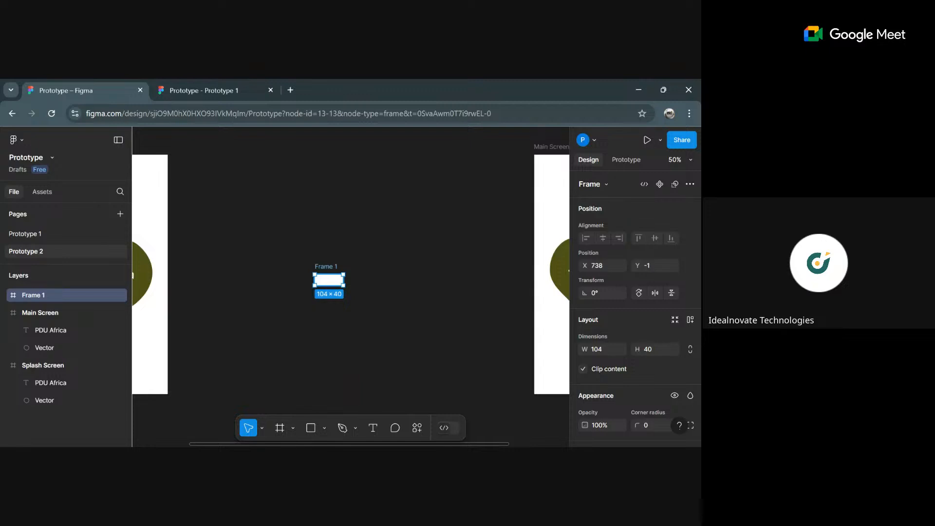
- Rename the small frame between the two screens as Login
double_click(329, 268)
type("Login")
key("Return")
- Draw a text box about 68 × 22 inside the Login frame and enter Lo
key("shift+2")
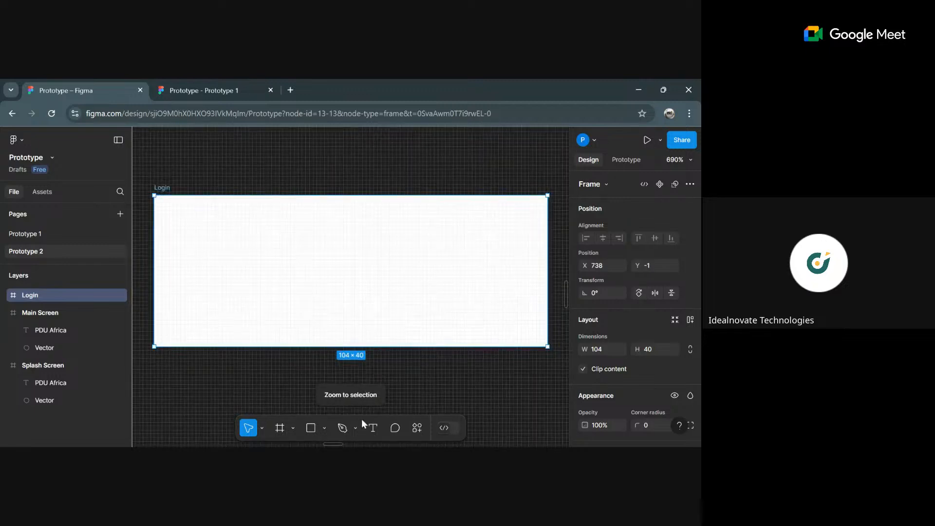
left_click(373, 429)
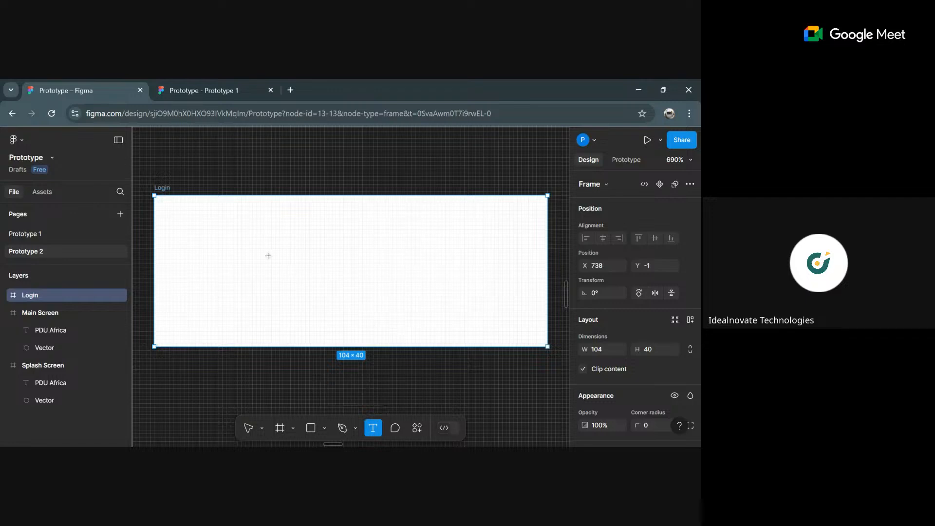
left_click_drag(222, 222, 480, 305)
type("Lo")
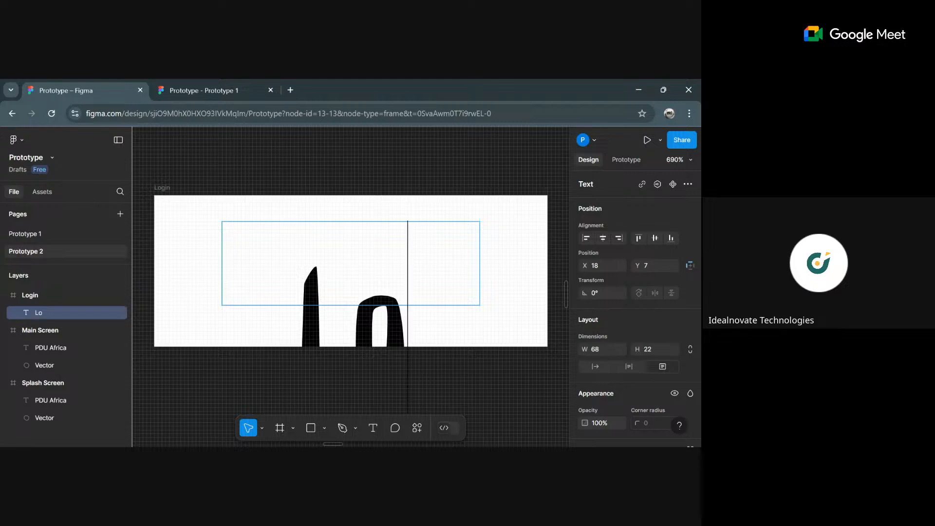
- Set the font size of the text inside the Login frame to 20
key("ctrl+a")
key("shift+0")
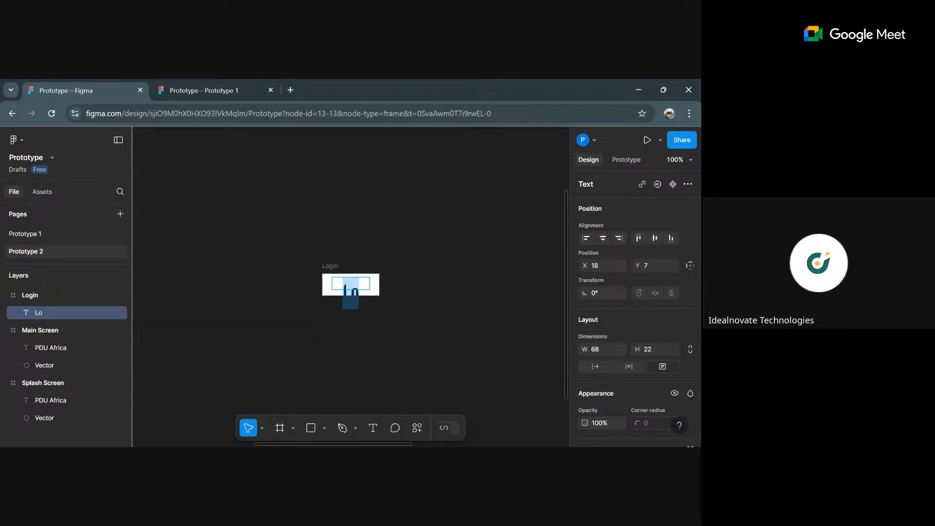
key("ctrl+equal")
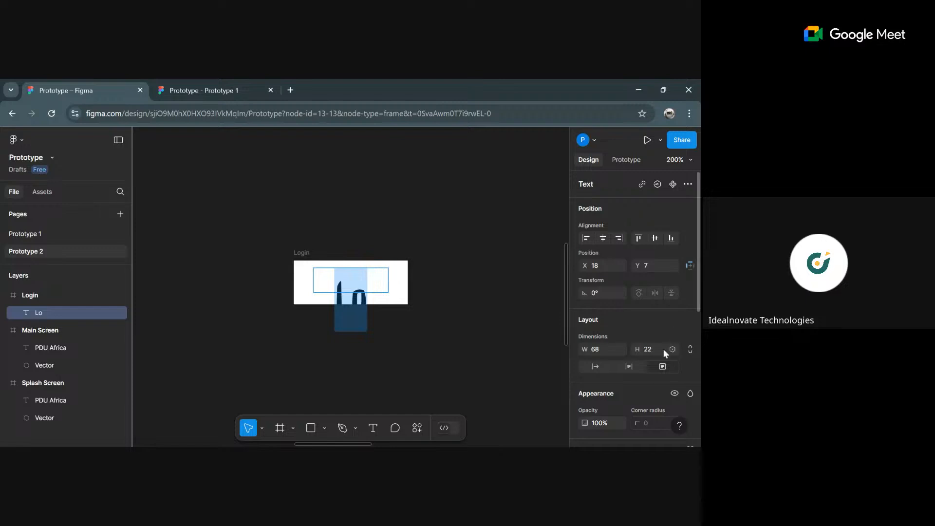
scroll(664, 348, "down", 1)
scroll(661, 352, "down", 4)
scroll(656, 267, "up", 3)
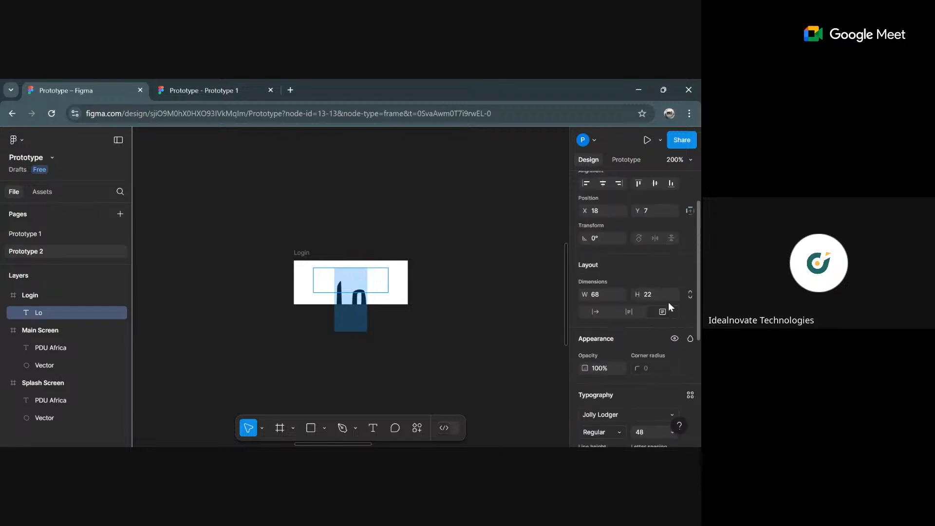
scroll(661, 302, "up", 2)
scroll(639, 330, "down", 9)
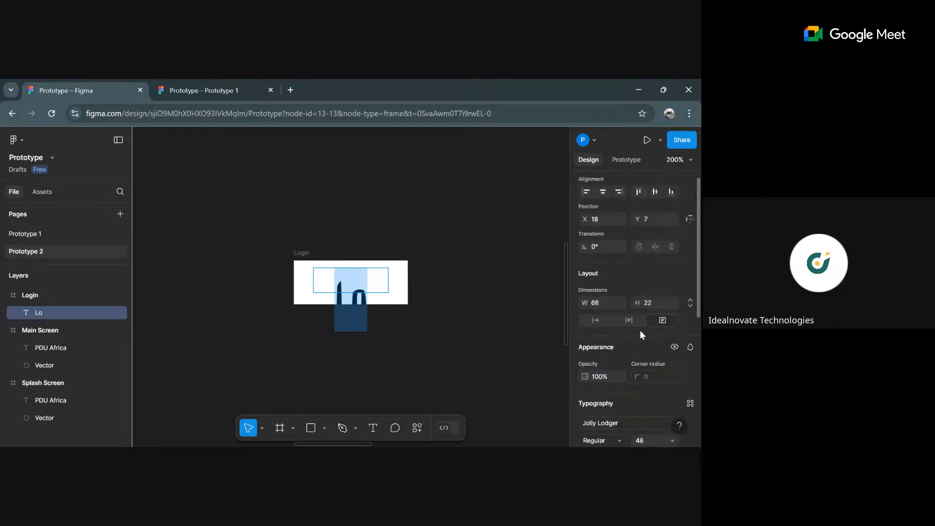
left_click(673, 237)
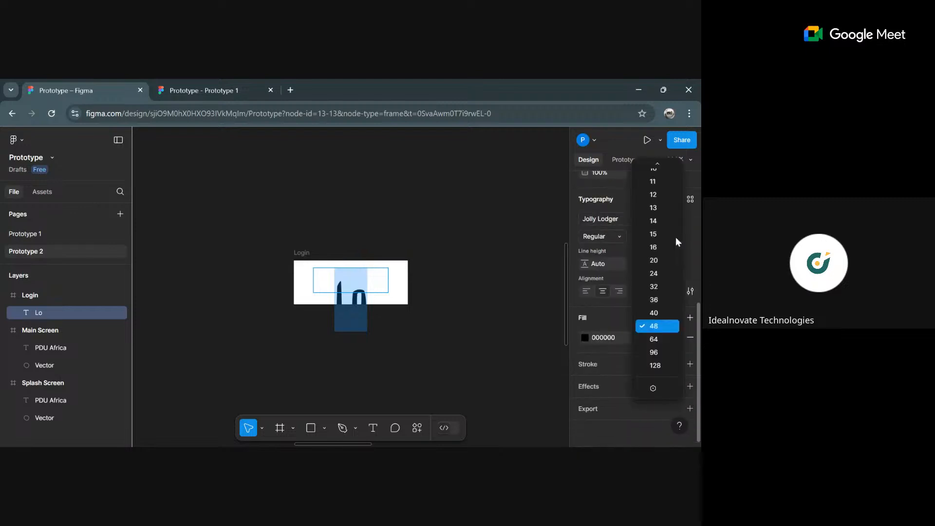
left_click(657, 261)
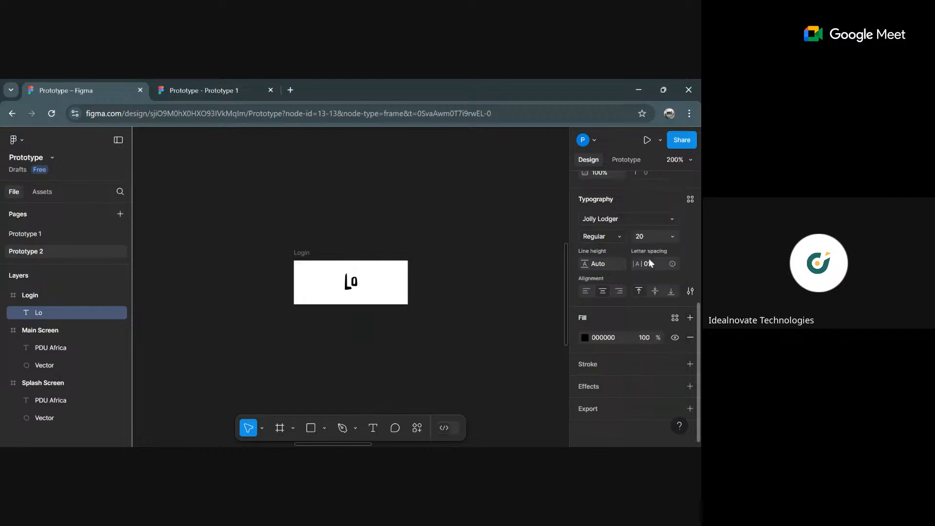
- Complete the text inside the small frame so that it reads Login
left_click(351, 281)
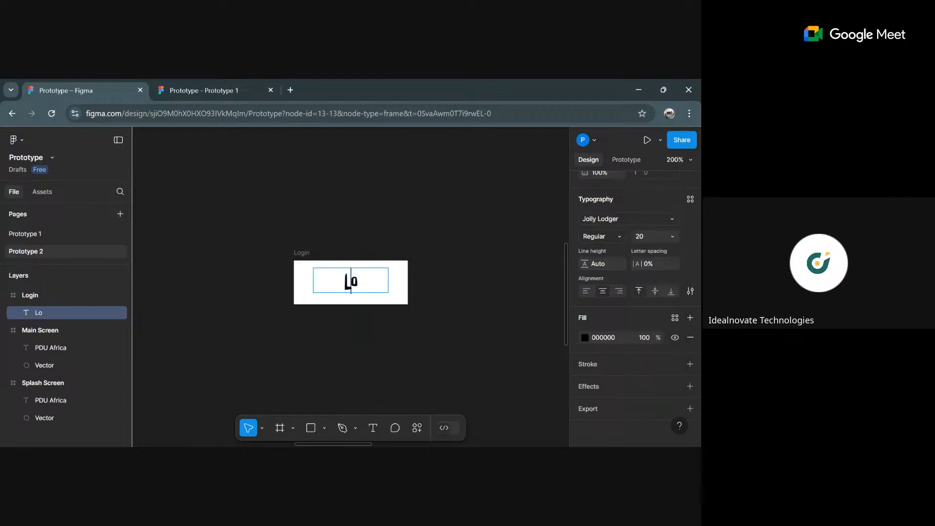
key("Right")
type("gin")
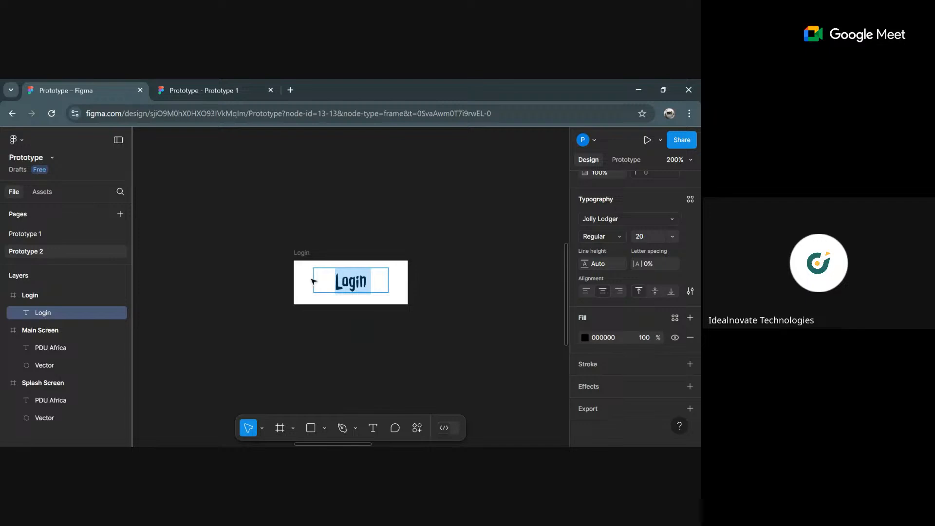
- Change the Login text's font to Inter
left_click(609, 219)
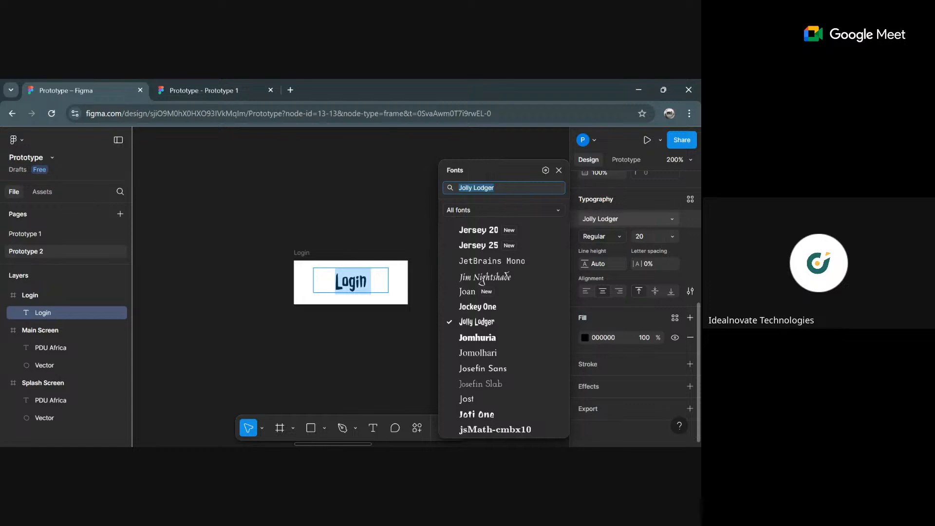
type("inter")
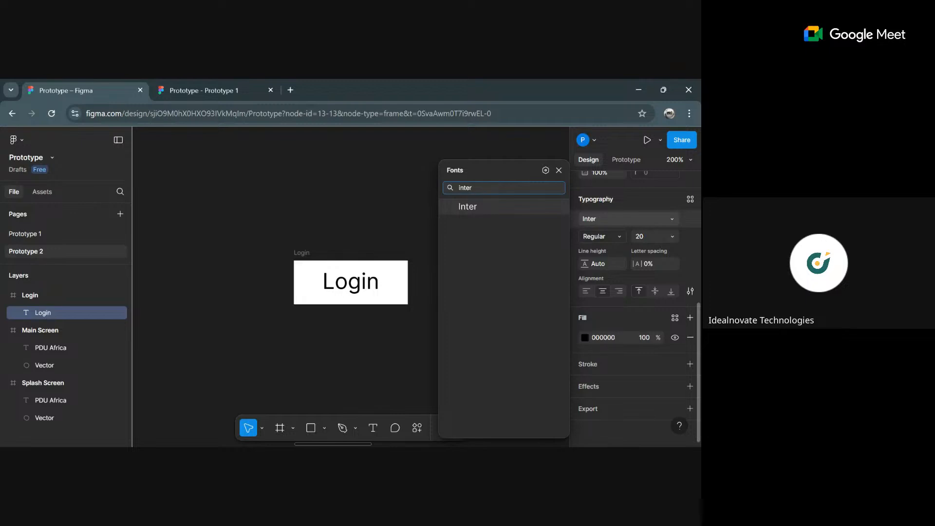
key("Return")
double_click(350, 282)
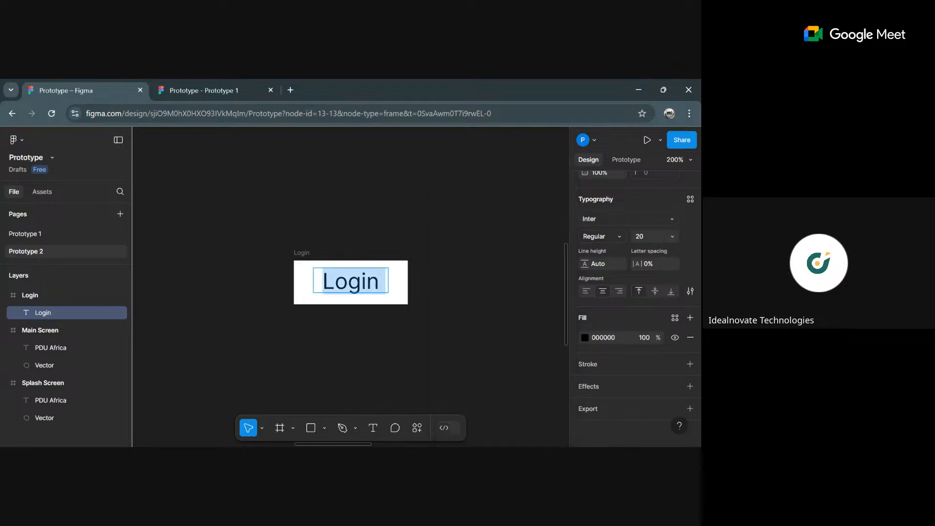
- Move the Login text box slightly lower to the middle of its frame and deselect it
left_click(398, 292)
left_click_drag(374, 283, 373, 287)
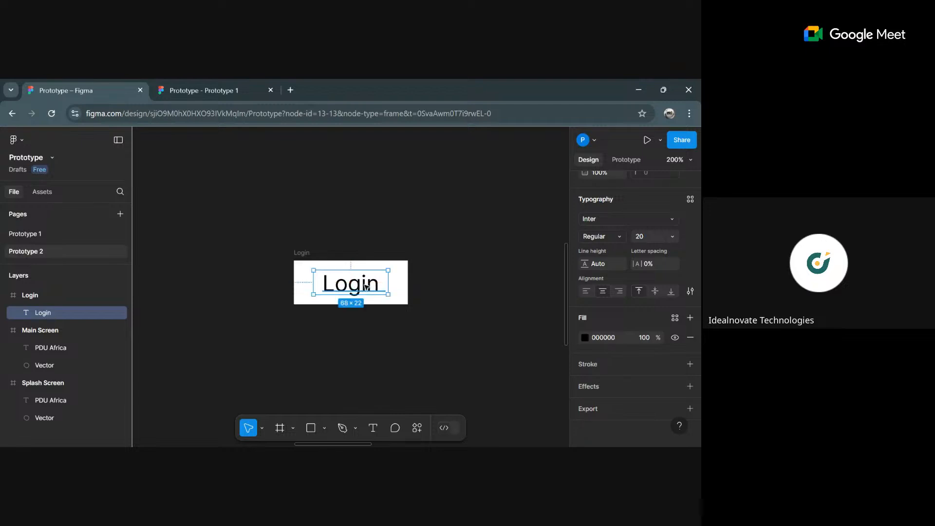
double_click(366, 288)
key("Escape")
left_click(427, 289)
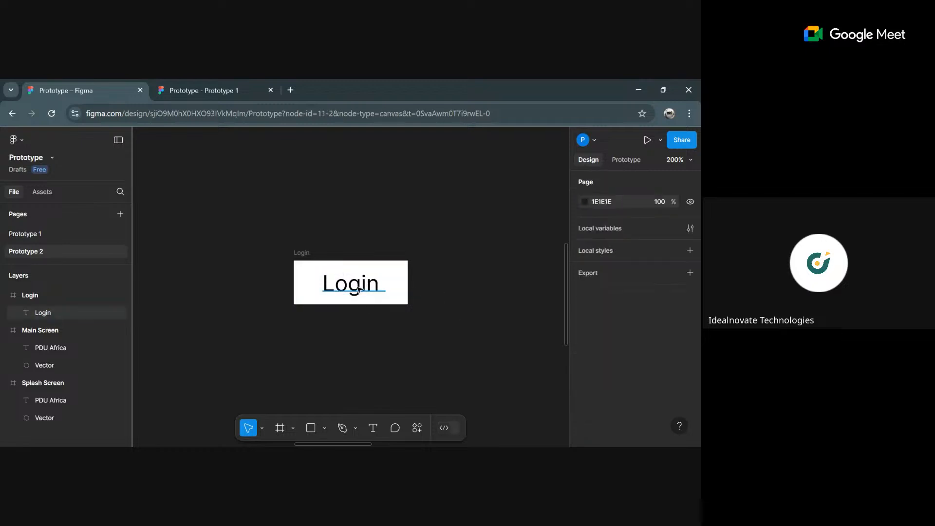
left_click(368, 289)
left_click(428, 294)
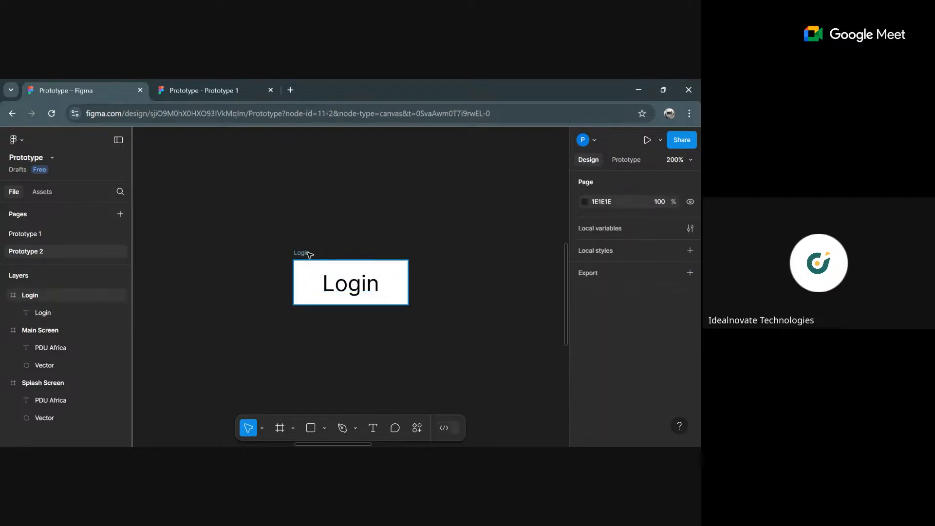
- Try the Login frame on the Main Screen below the PDU Africa text, and return it to the empty canvas beside that screen
left_click(369, 286)
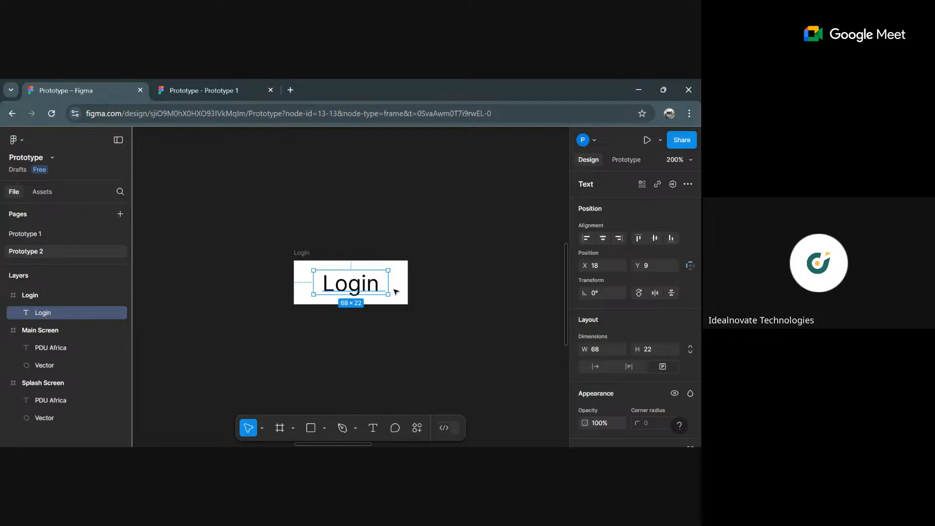
key("ctrl+minus")
key("ctrl+minus")
key("ctrl+minus")
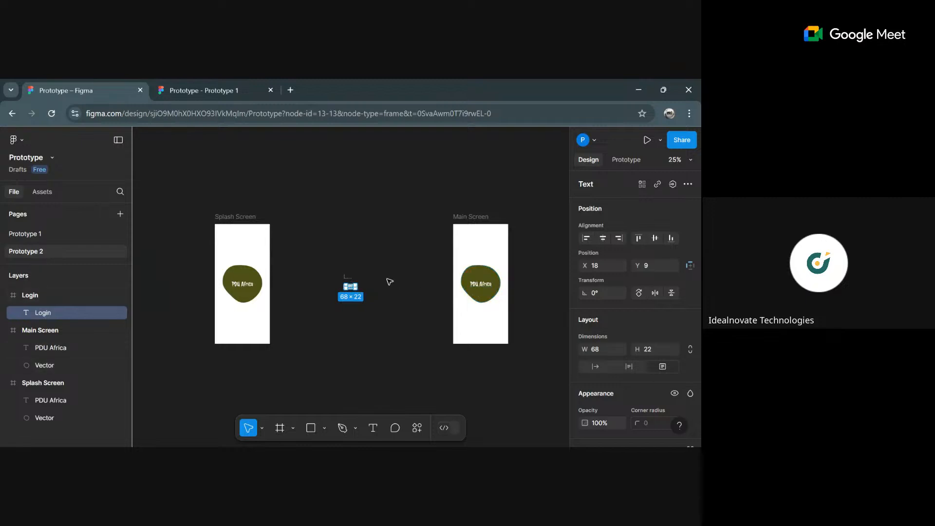
key("ctrl+plus")
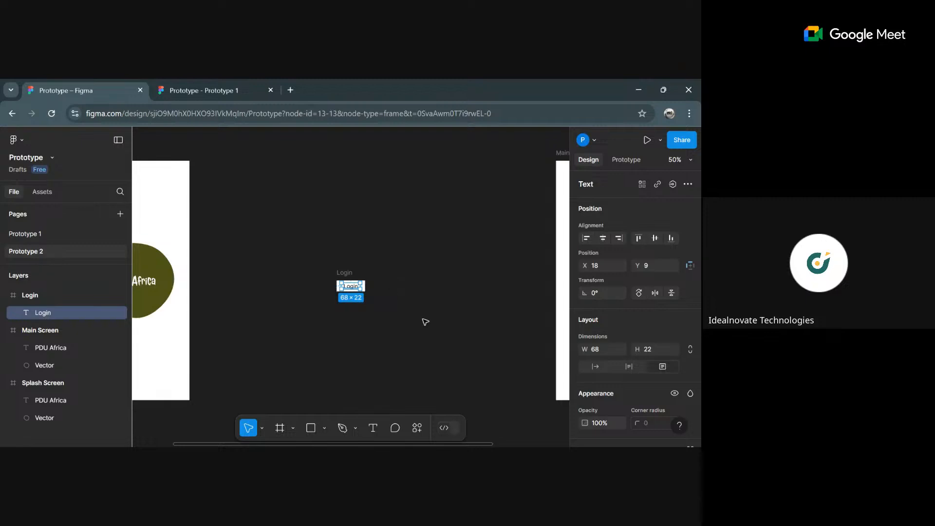
left_click_drag(441, 328, 286, 341)
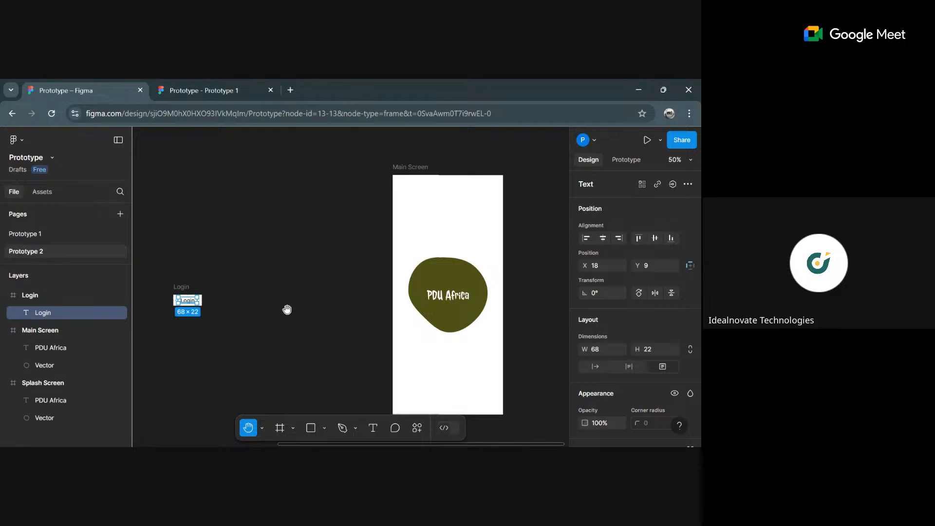
key("v")
left_click(179, 288)
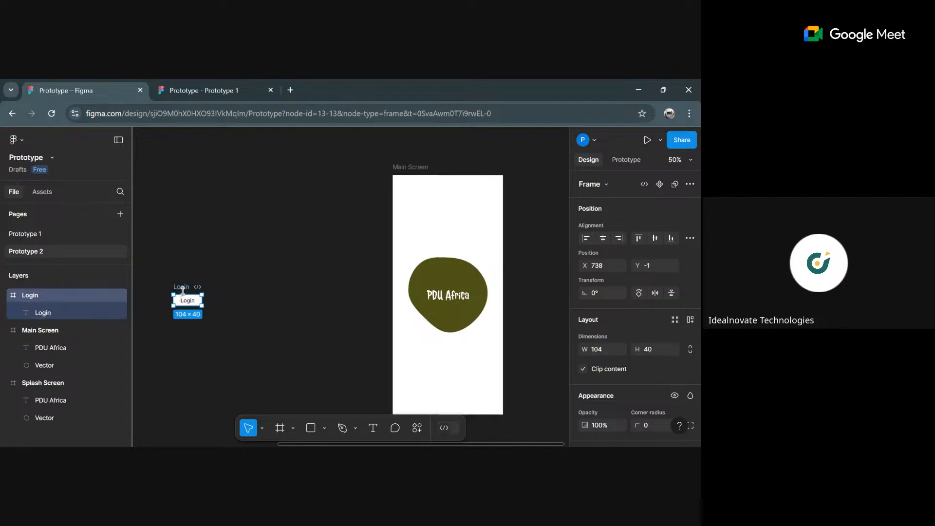
left_click_drag(185, 289, 449, 303)
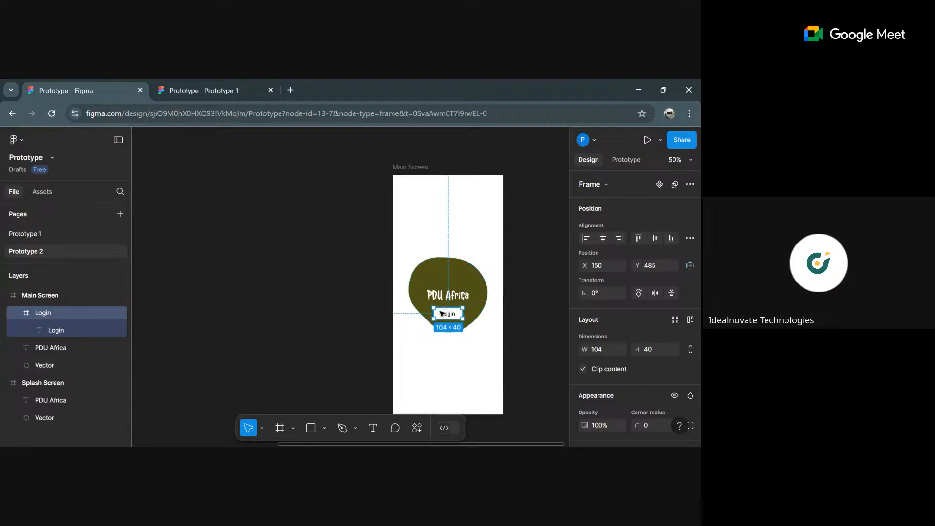
left_click_drag(441, 313, 245, 294)
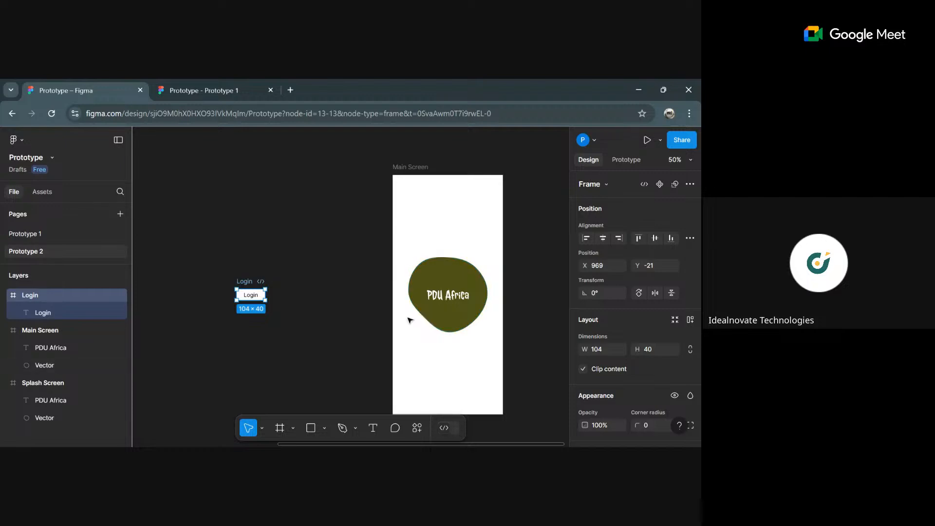
- Try enlarging the Main Screen's olive vector shape to about 1095 × 1039 so that it fills the whole frame
left_click(418, 291)
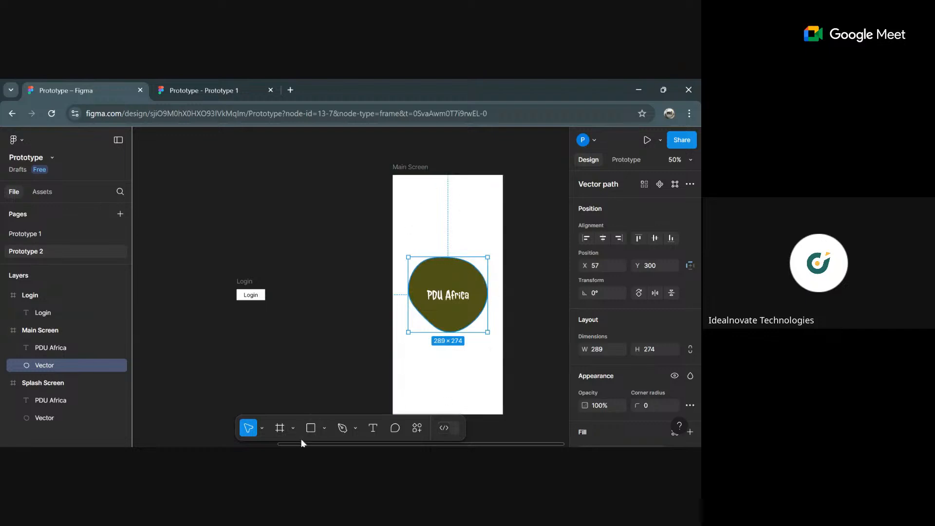
scroll(299, 444, "right", 4)
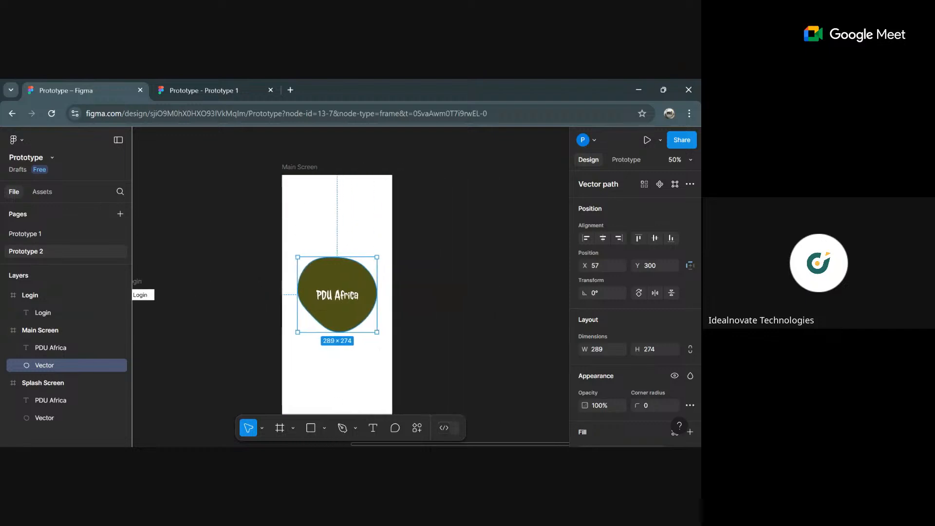
scroll(364, 444, "left", 1)
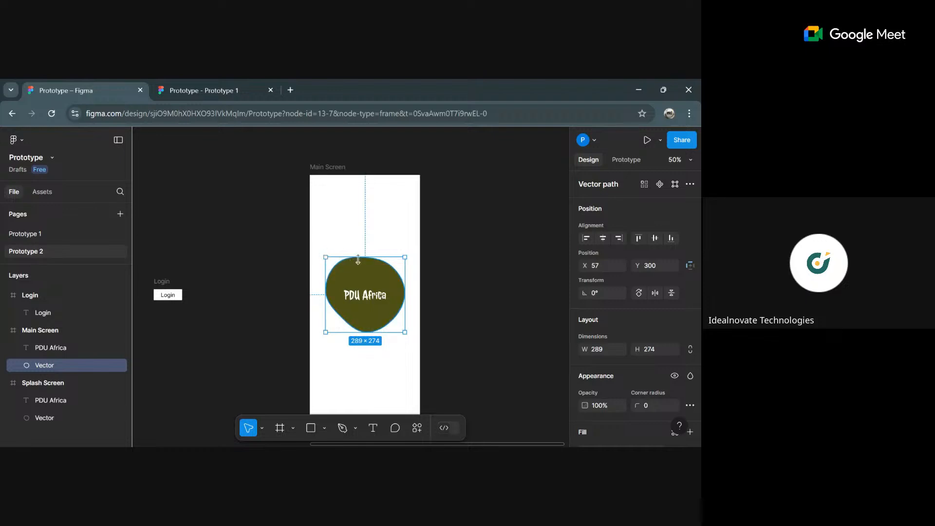
left_click_drag(407, 255, 455, 211)
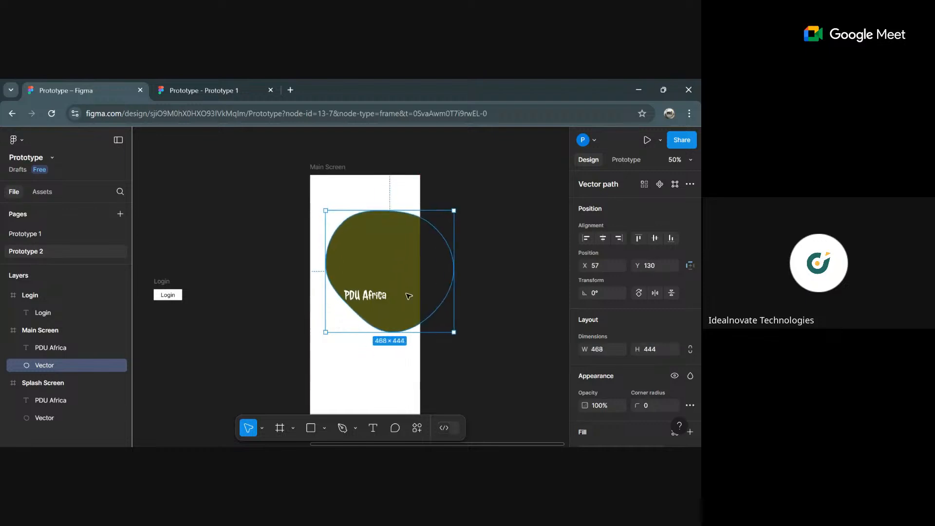
left_click_drag(324, 332, 263, 388)
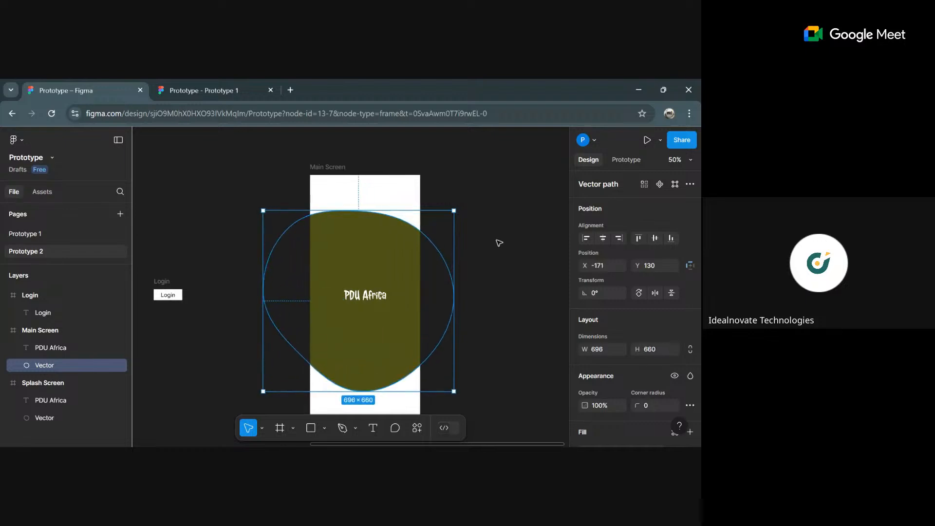
left_click_drag(454, 210, 499, 168)
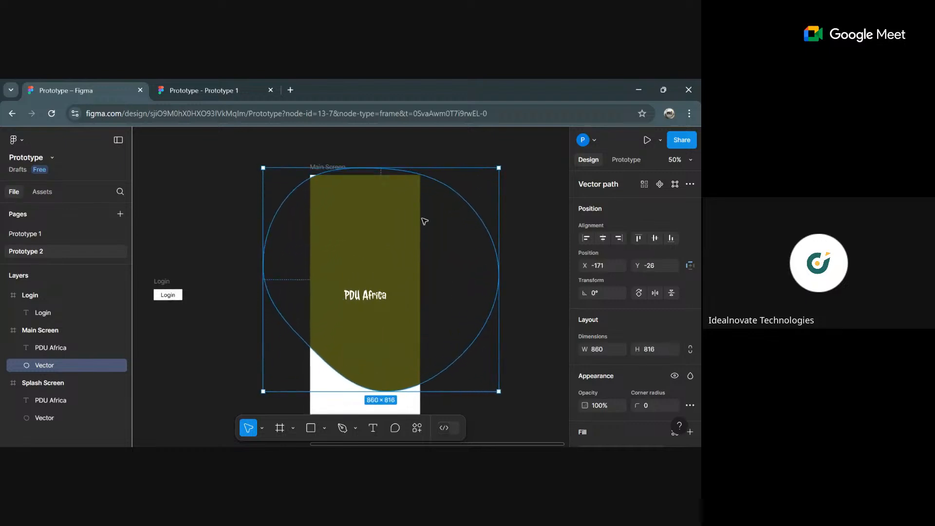
left_click_drag(264, 164, 254, 159)
scroll(390, 369, "down", 1)
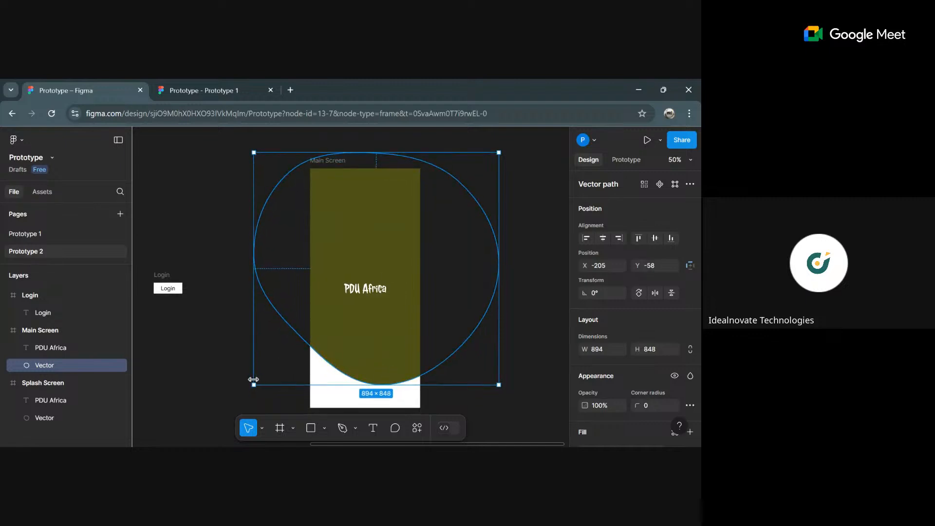
left_click_drag(254, 385, 230, 408)
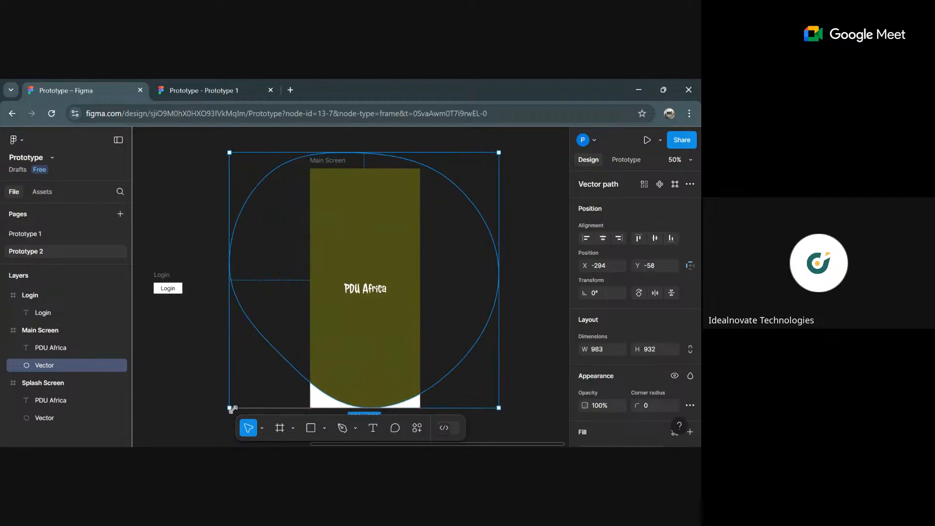
left_click_drag(501, 412, 516, 425)
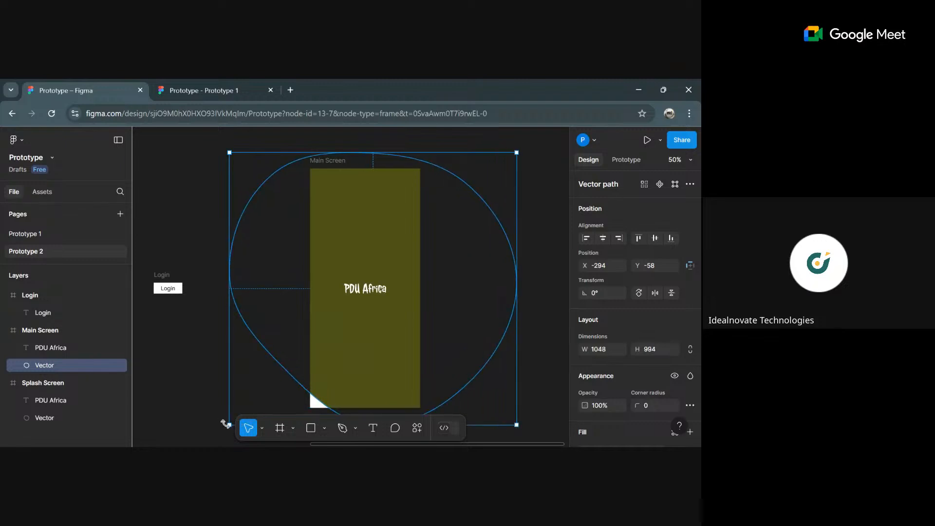
left_click_drag(225, 425, 211, 437)
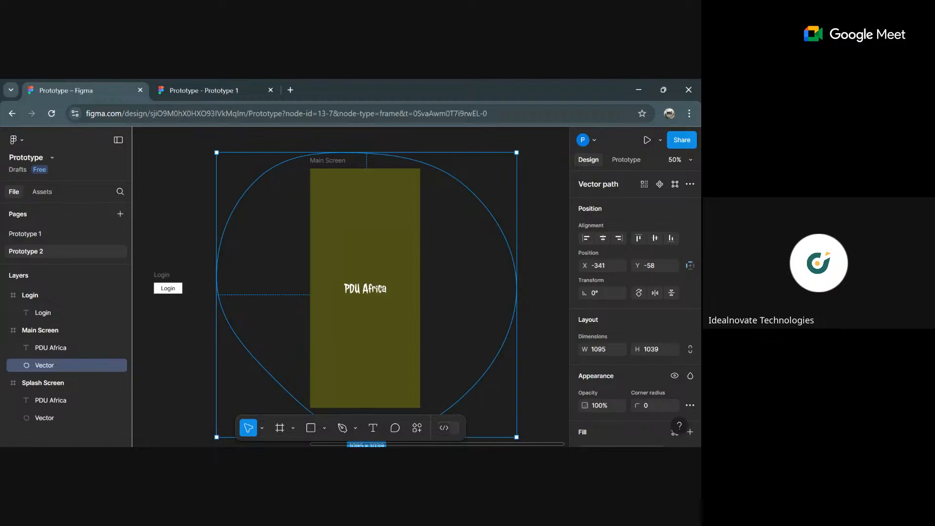
- Undo all the enlargements of the olive vector shape on the Main Screen
key("ctrl+z")
key("ctrl+z")
key("ctrl+z")
key("ctrl+z")
key("ctrl+z")
key("ctrl+z")
key("ctrl+z")
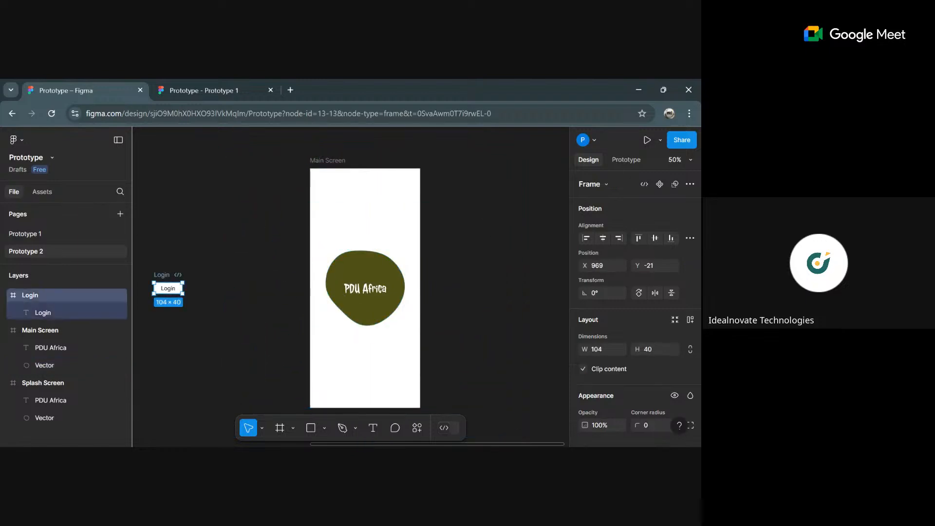
- Enlarge the Main Screen's olive vector shape from its corners to about 1184 × 1122, covering the entire frame, and deselect it
left_click(385, 272)
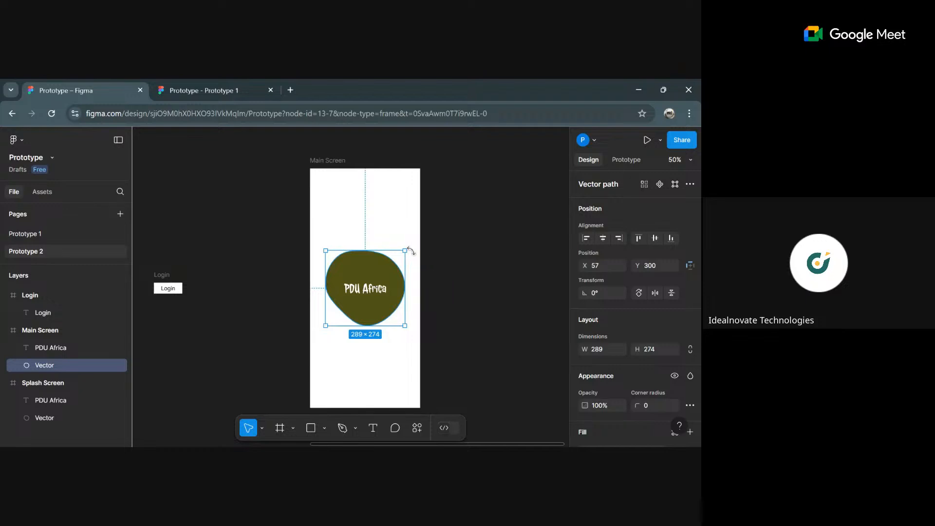
left_click_drag(406, 251, 462, 197)
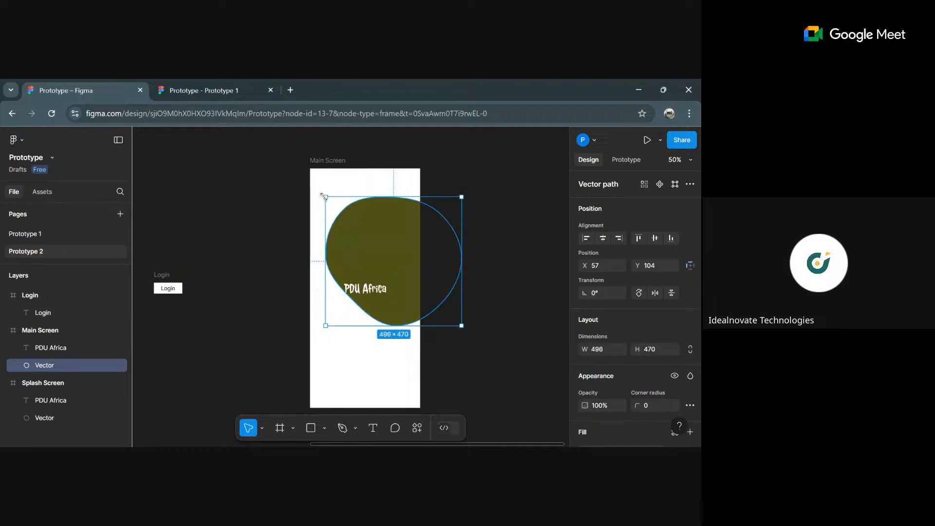
left_click_drag(321, 194, 284, 157)
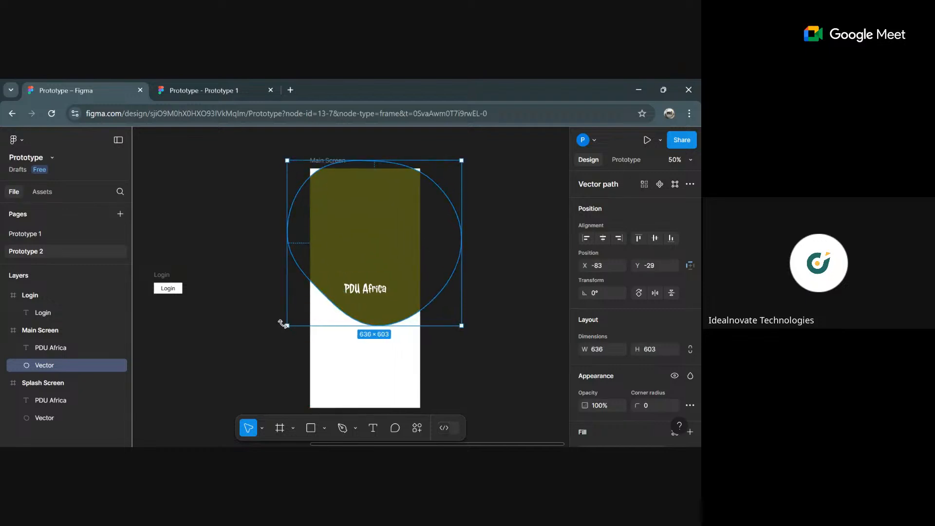
left_click_drag(285, 323, 263, 350)
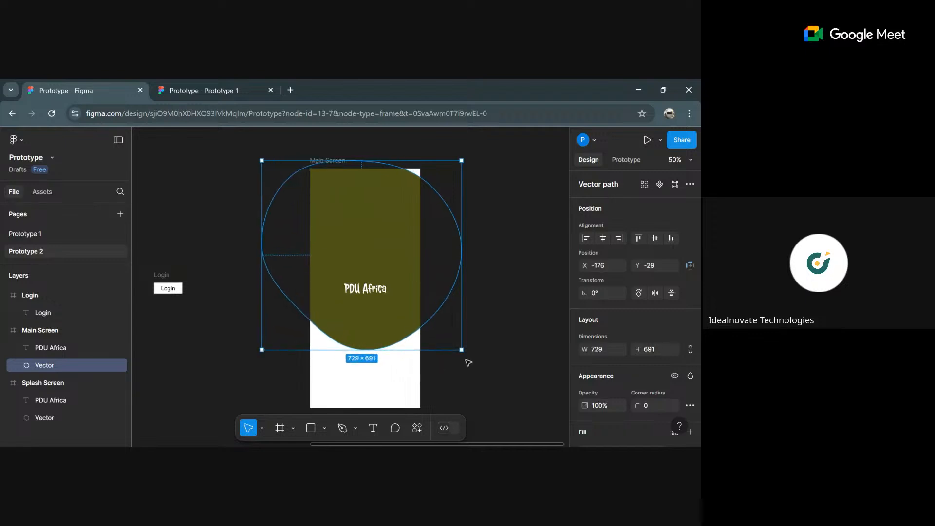
left_click_drag(459, 347, 491, 378)
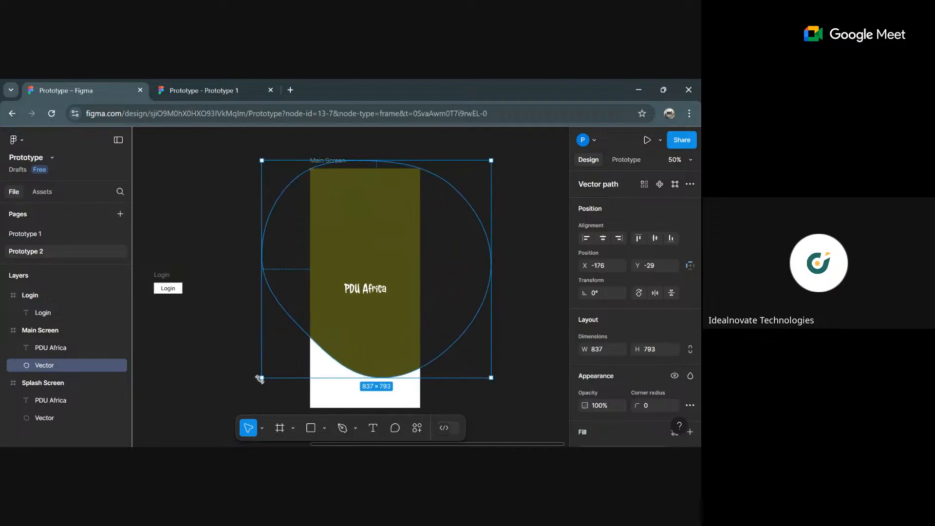
left_click_drag(262, 376, 233, 405)
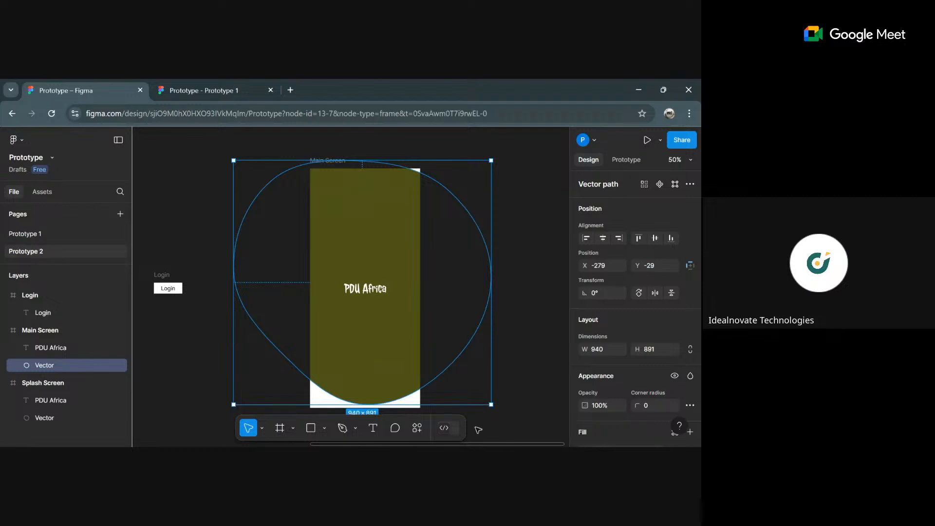
left_click_drag(489, 404, 513, 426)
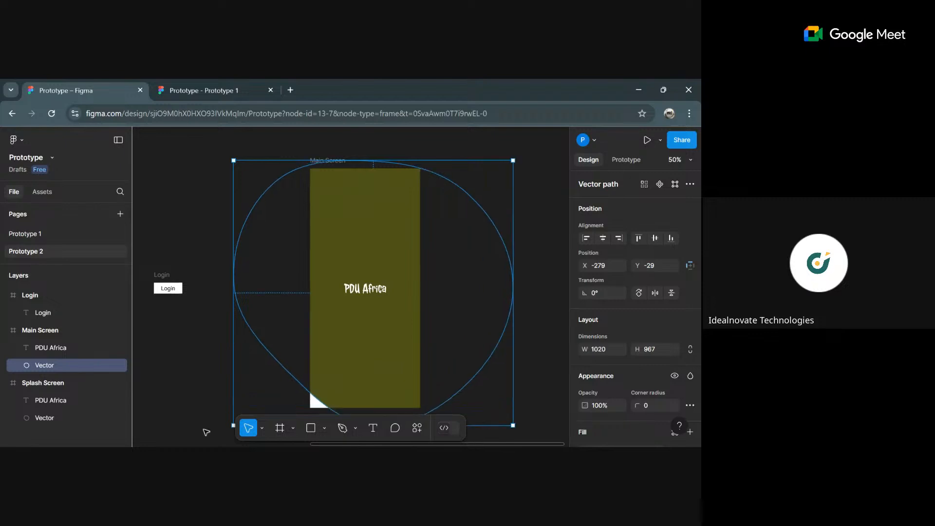
left_click_drag(234, 425, 203, 436)
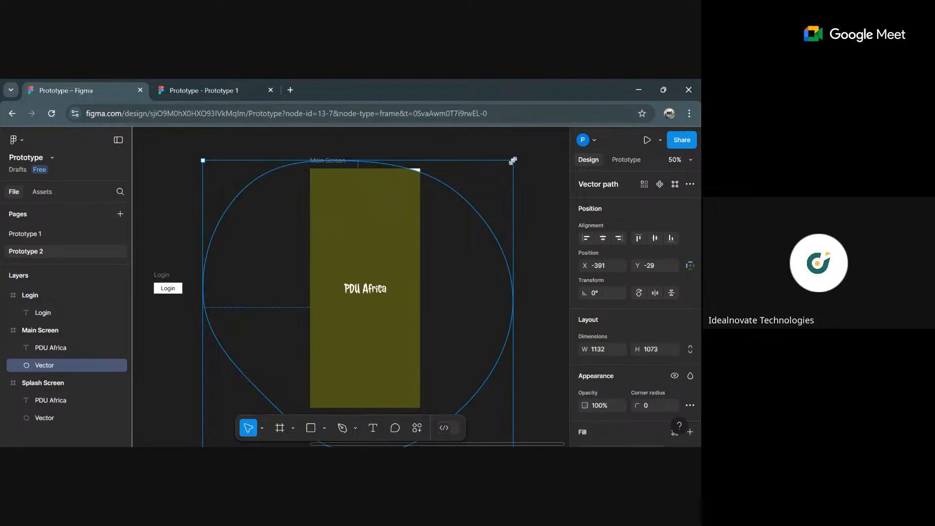
left_click_drag(513, 160, 527, 146)
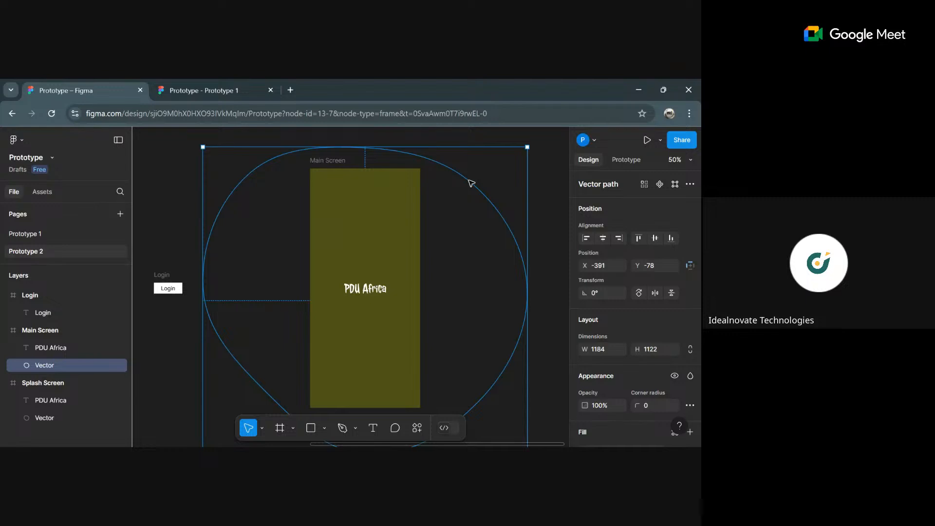
key("minus")
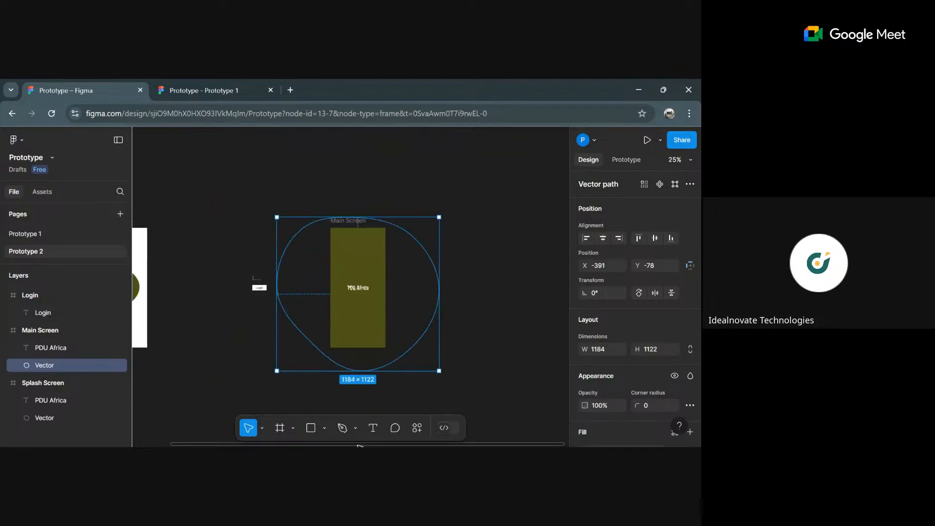
scroll(360, 445, "left", 2)
scroll(309, 440, "left", 4)
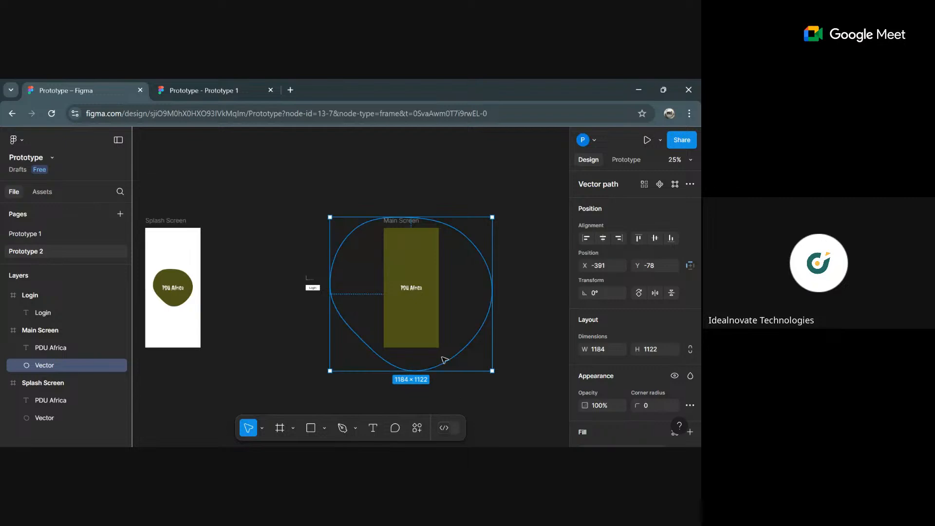
left_click(492, 386)
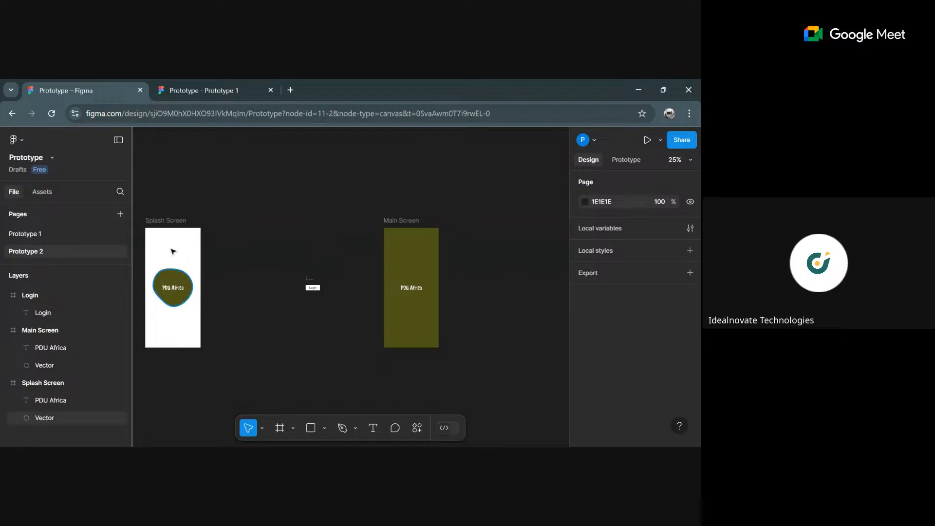
- Try moving the Splash Screen frame slightly upward on the canvas, and undo the move
left_click(171, 222)
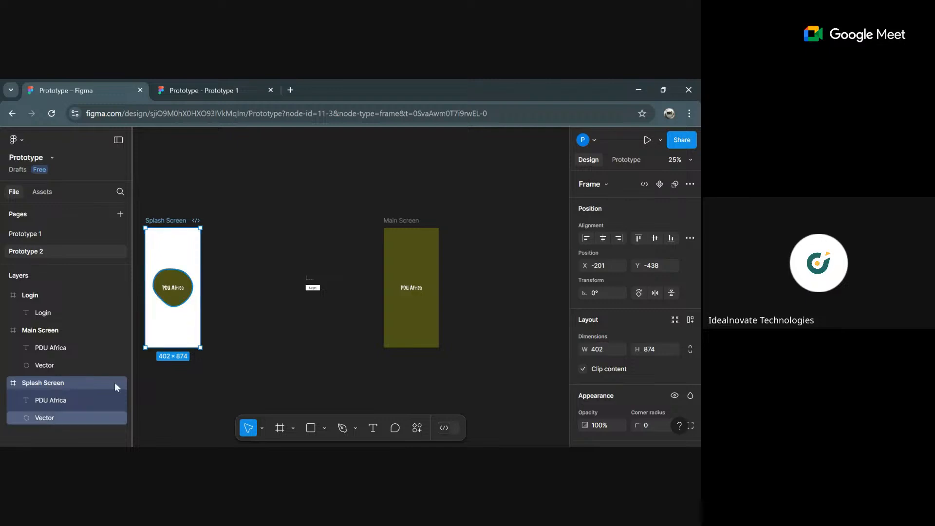
left_click(262, 428)
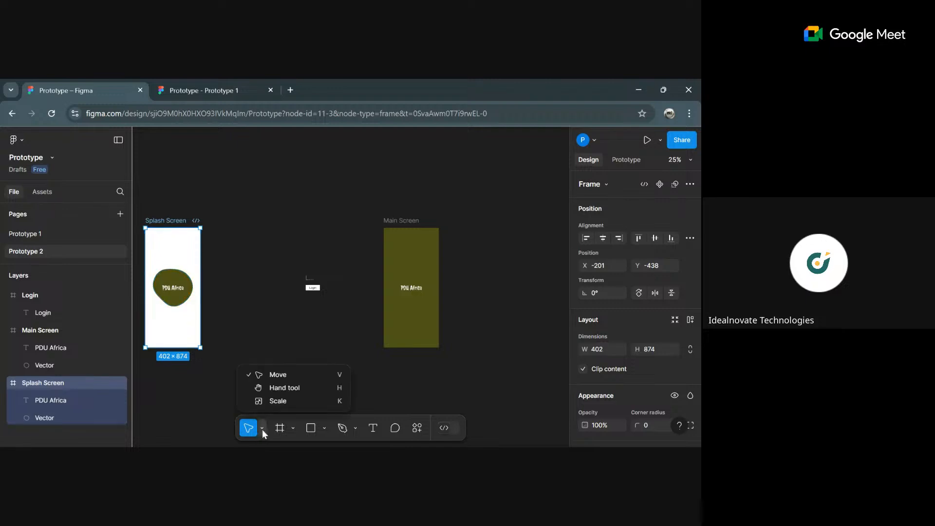
left_click(276, 388)
left_click_drag(188, 389, 275, 390)
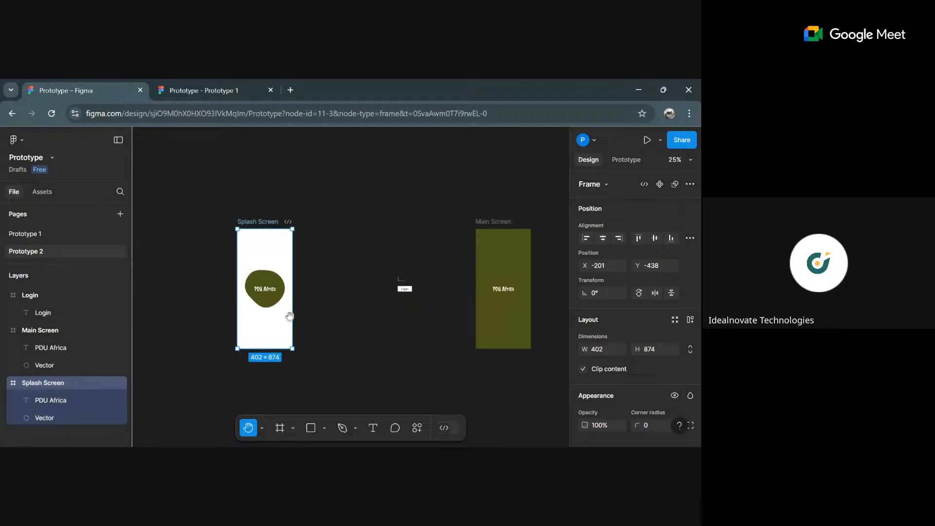
left_click(263, 429)
left_click(283, 373)
left_click_drag(272, 218, 269, 215)
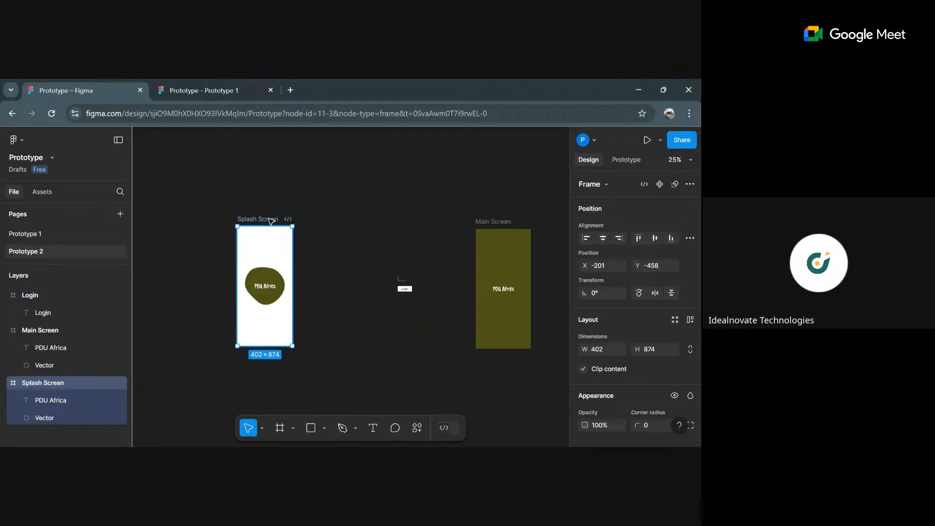
key("ctrl+z")
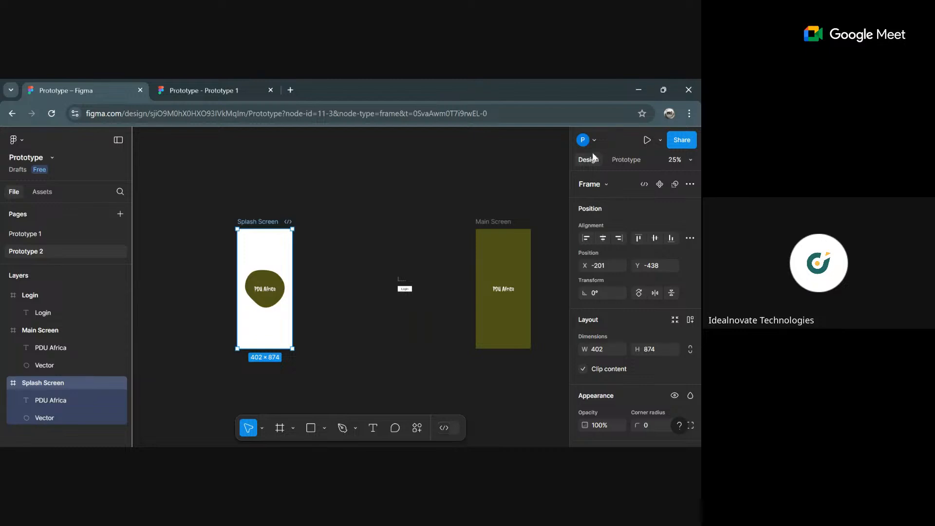
- Make the Splash Screen a flow starting point and move the Login frame up, level with the screens' upper edges
left_click(621, 158)
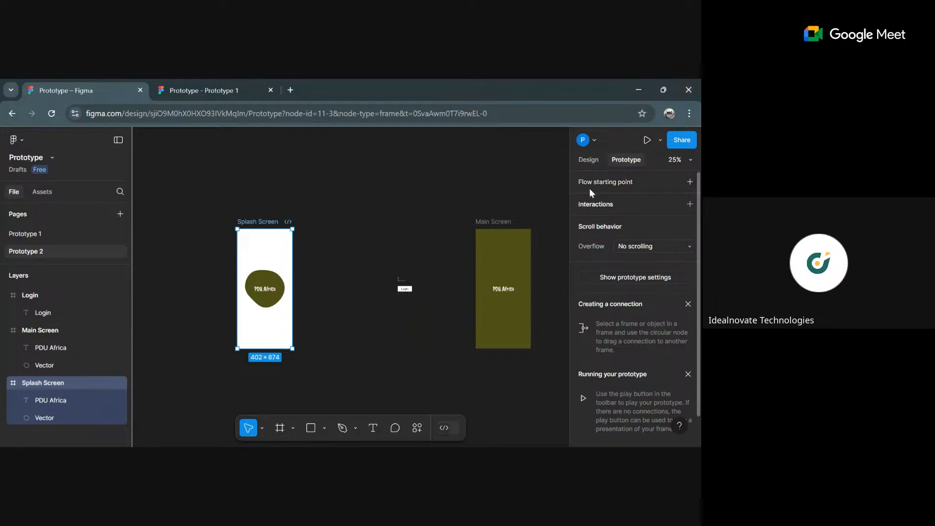
left_click(690, 182)
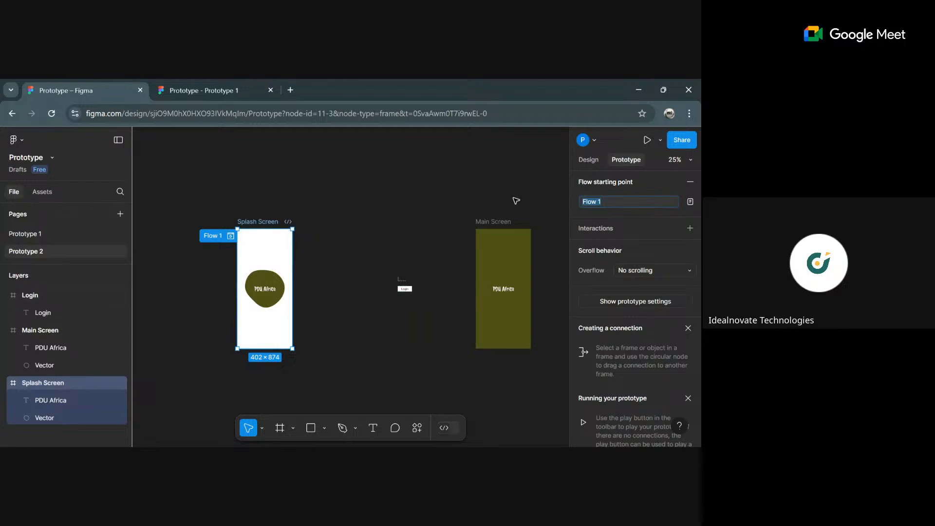
left_click_drag(401, 281, 381, 226)
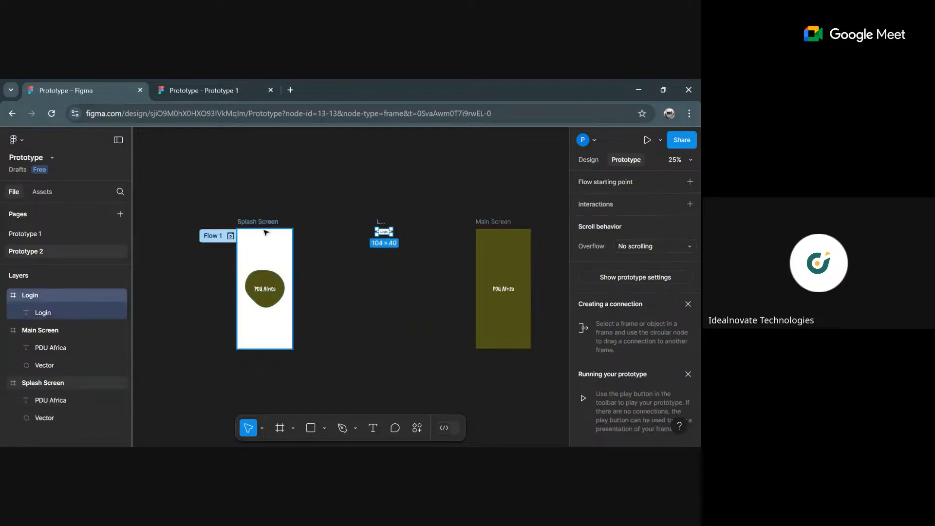
- Connect the Splash Screen to the Main Screen with a prototype interaction
left_click(266, 233)
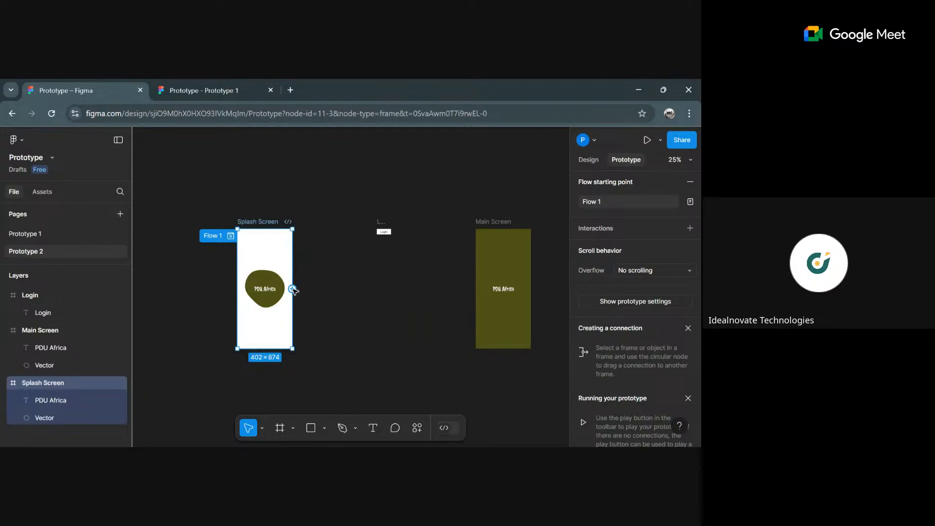
left_click_drag(292, 289, 485, 321)
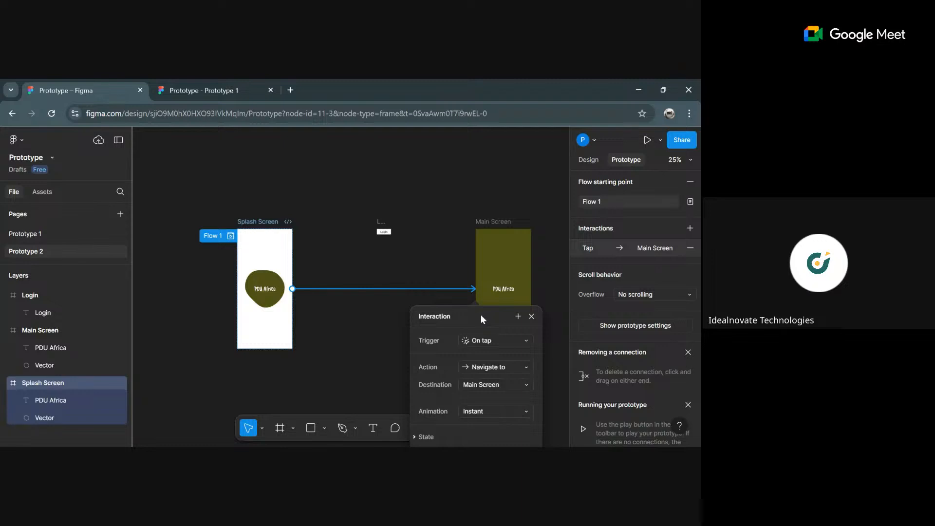
left_click_drag(481, 315, 177, 200)
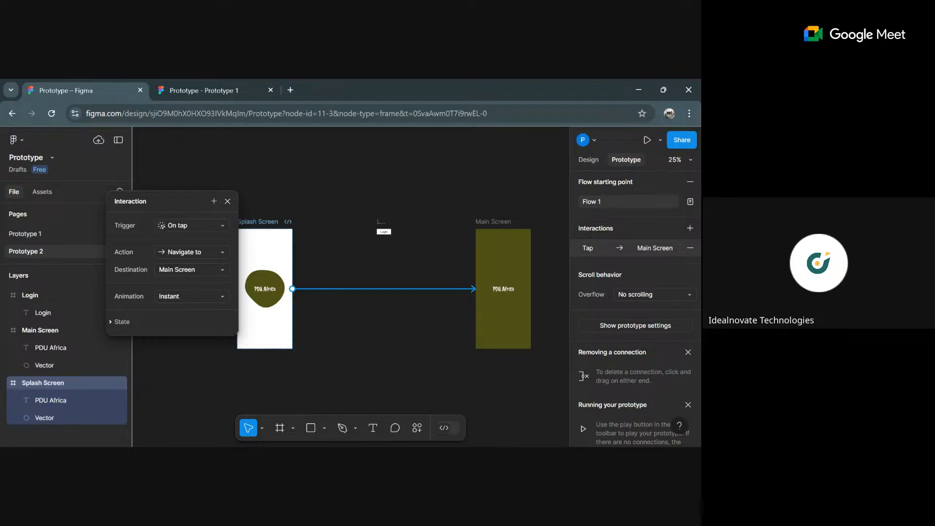
mouse_move(188, 201)
left_mouse_down()
mouse_move(230, 205)
mouse_move(192, 197)
mouse_move(175, 206)
left_mouse_up()
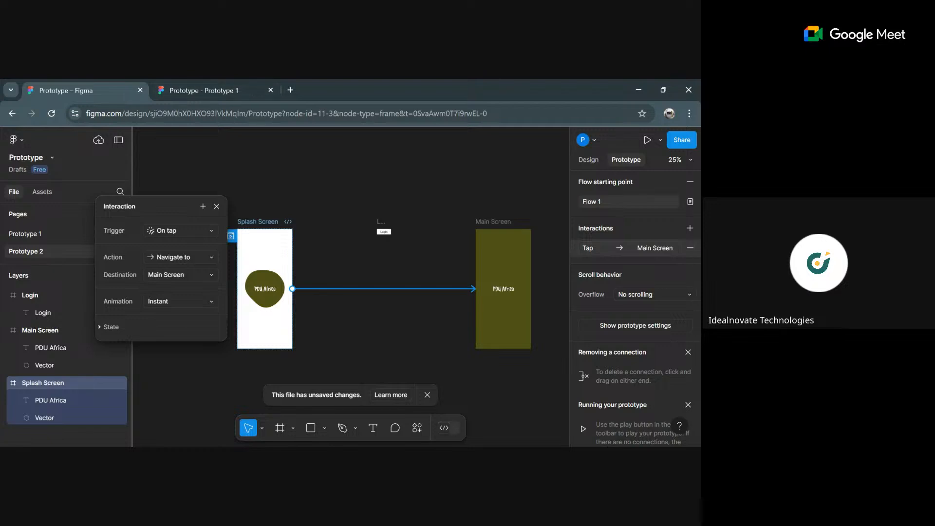
left_click(468, 442)
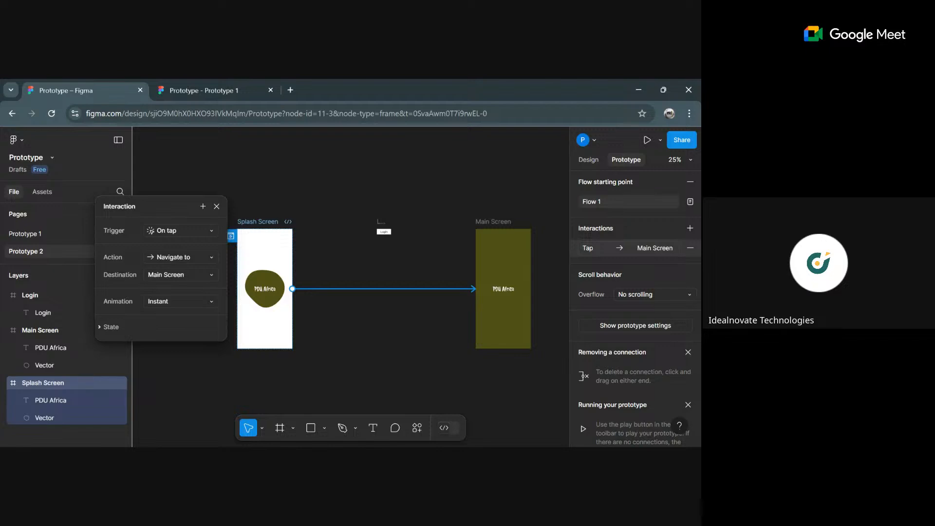
- Set the Splash Screen interaction's trigger to After delay with a delay of 2000 ms
left_click_drag(166, 205, 414, 297)
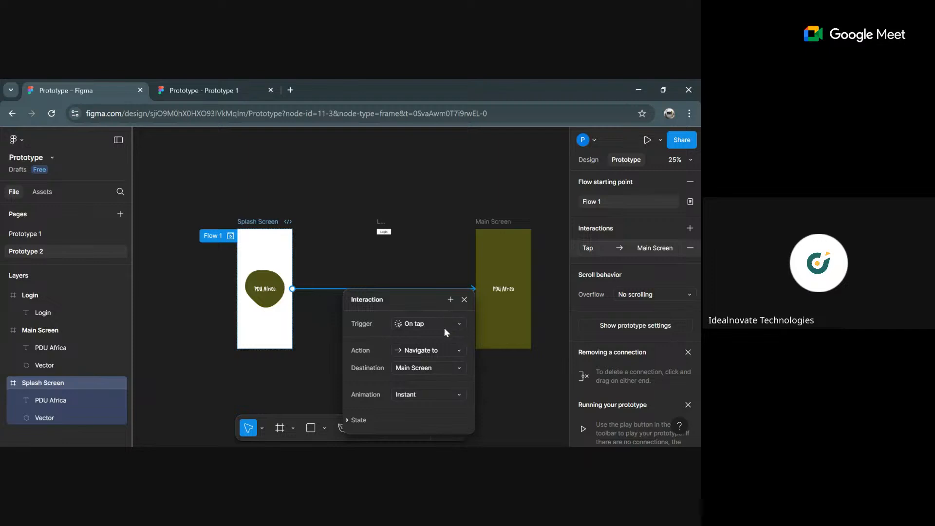
left_click(459, 324)
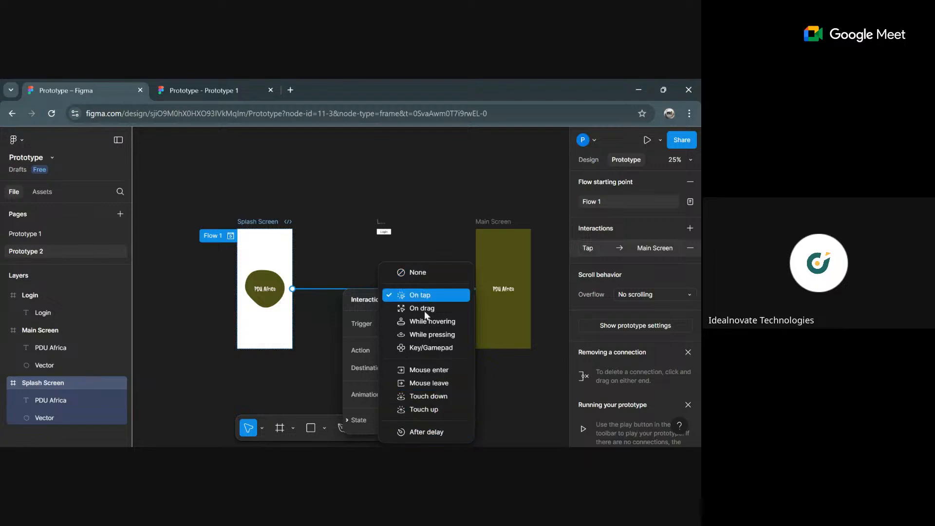
left_click(435, 431)
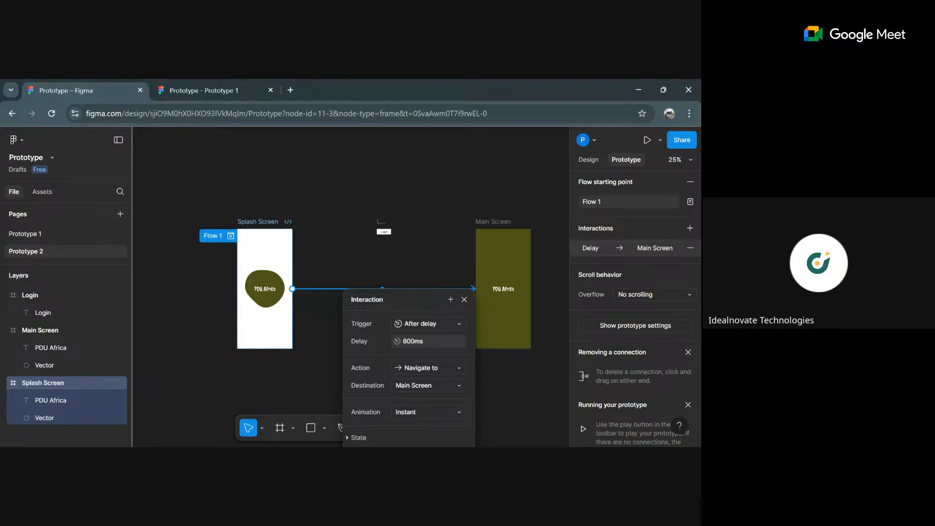
left_click(414, 341)
type("2000")
key("Return")
- Set the Splash Screen interaction's animation to Smart animate
scroll(419, 396, "down", 1)
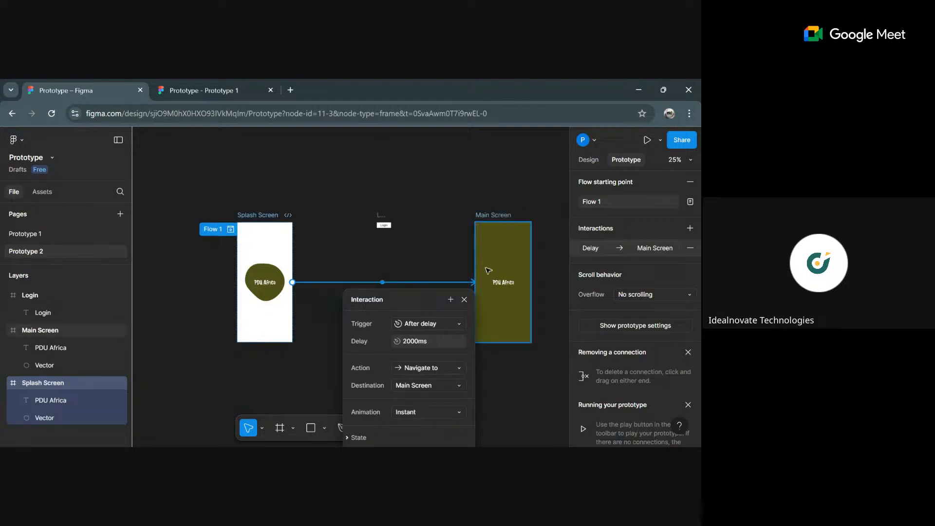
left_click(417, 413)
left_click(437, 358)
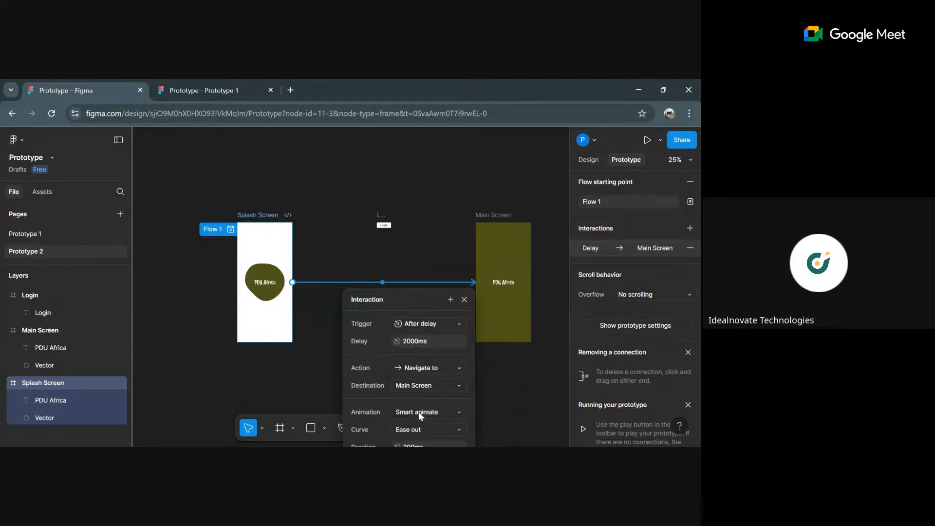
scroll(418, 399, "down", 3)
left_click_drag(414, 294, 393, 145)
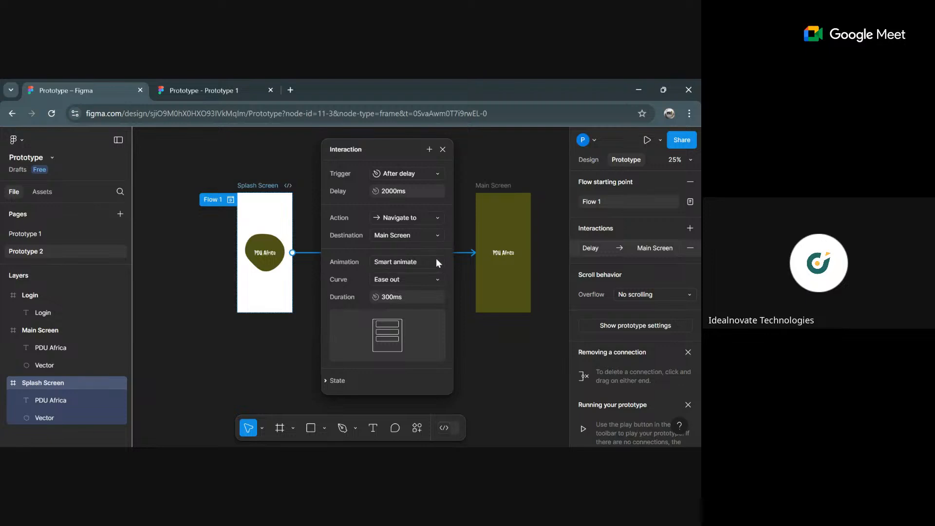
left_click(431, 263)
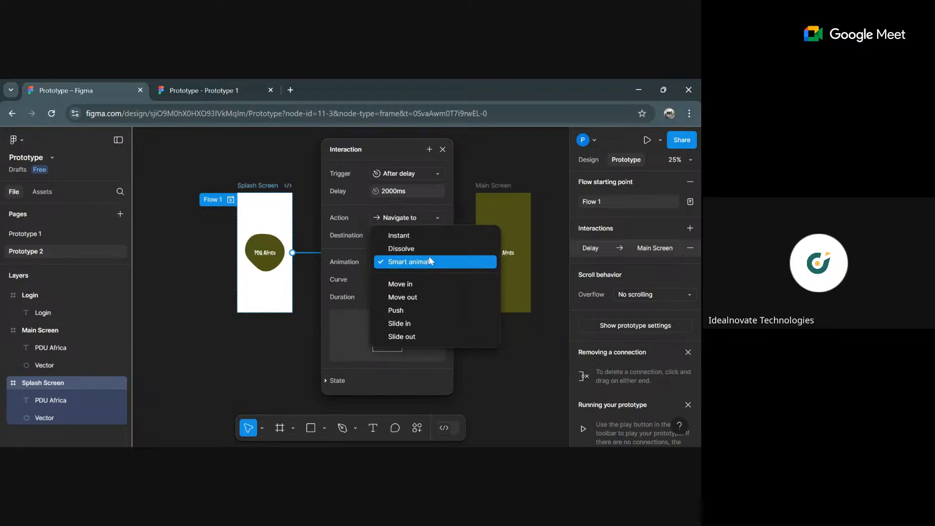
left_click(430, 262)
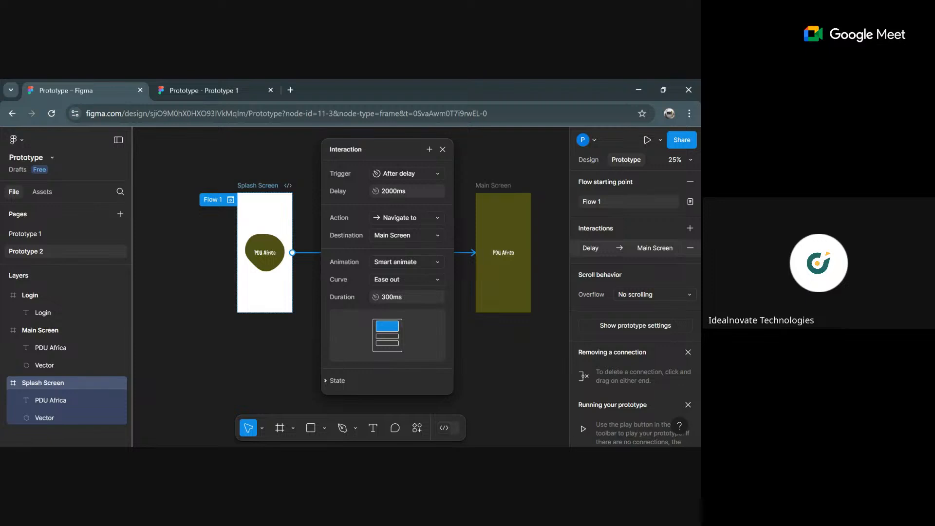
- Set the Smart animate duration to 1000 ms and close the Splash Screen's interaction settings
left_click(396, 299)
type("1000")
key("Return")
left_click(402, 298)
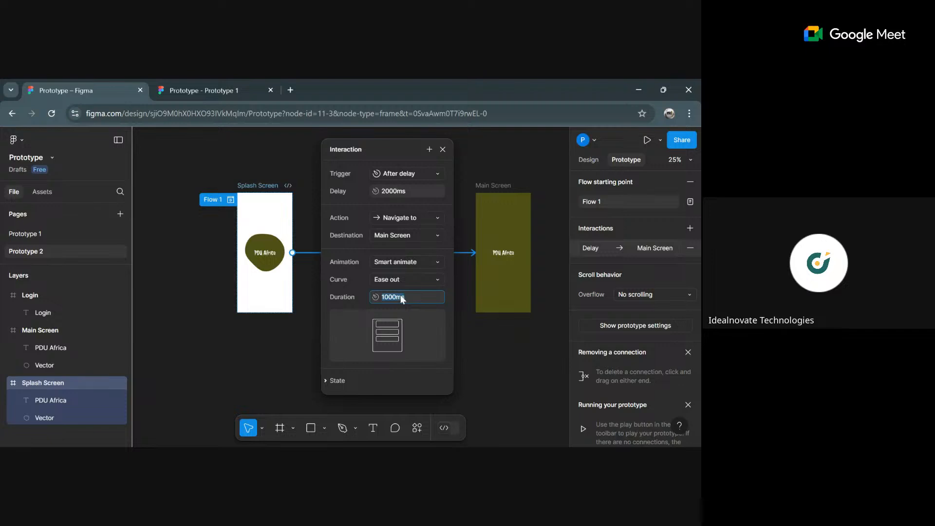
key("Return")
left_click(443, 149)
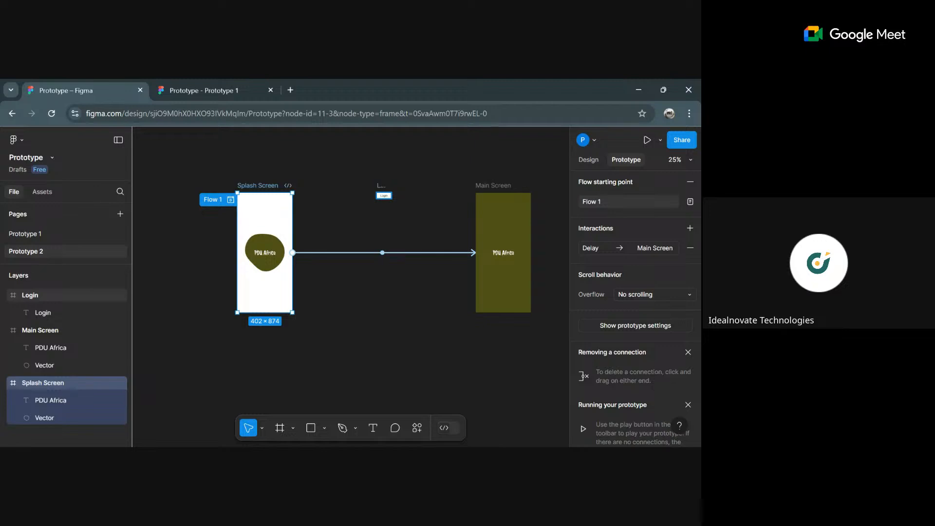
- Connect the Login frame to the Main Screen with a prototype interaction
left_click(381, 188)
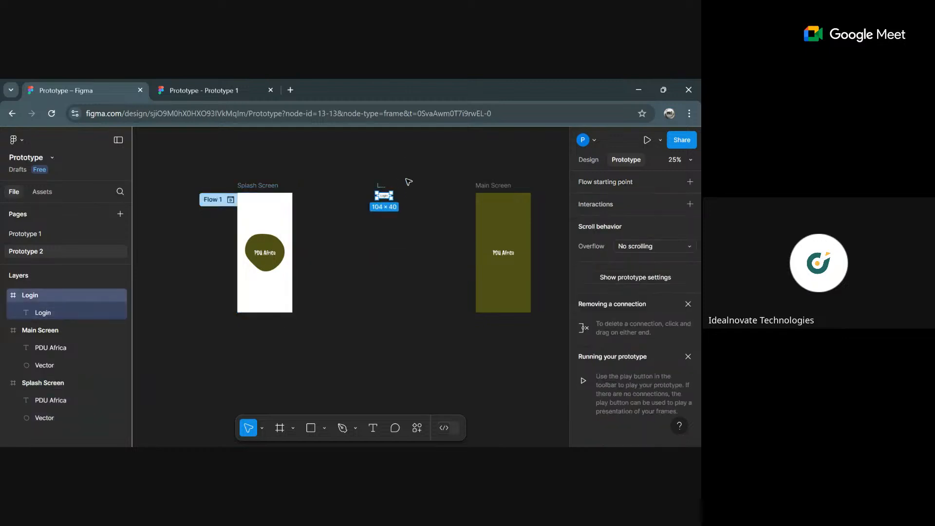
key("shift+2")
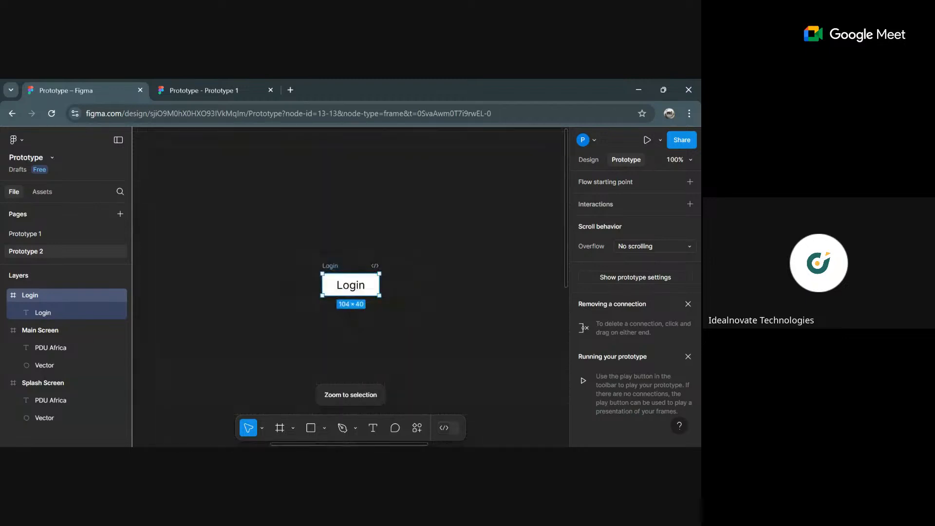
left_click(262, 428)
left_click(271, 390)
left_click_drag(485, 369, 320, 304)
key("minus")
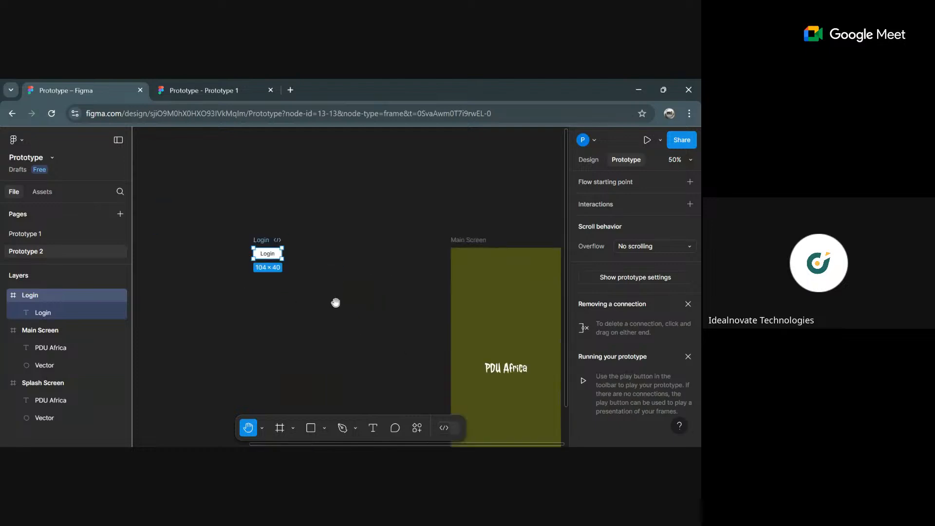
key("minus")
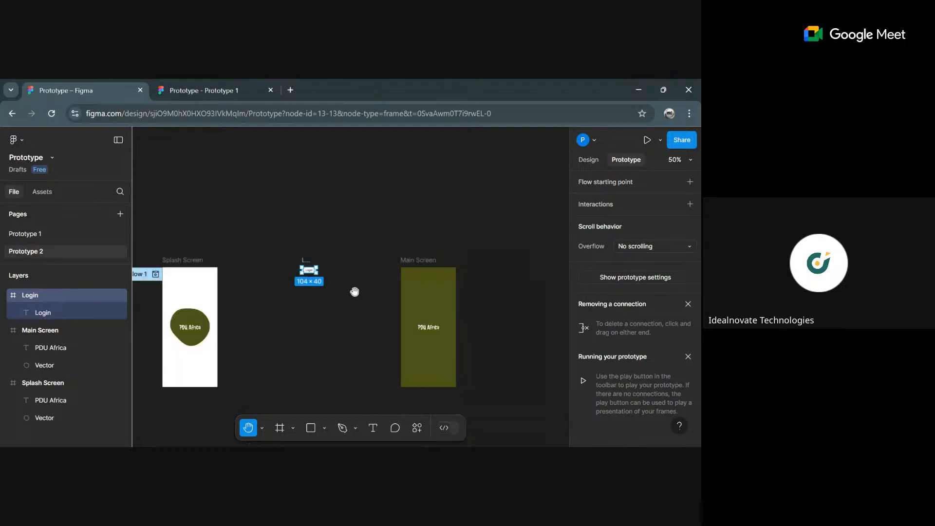
key("plus")
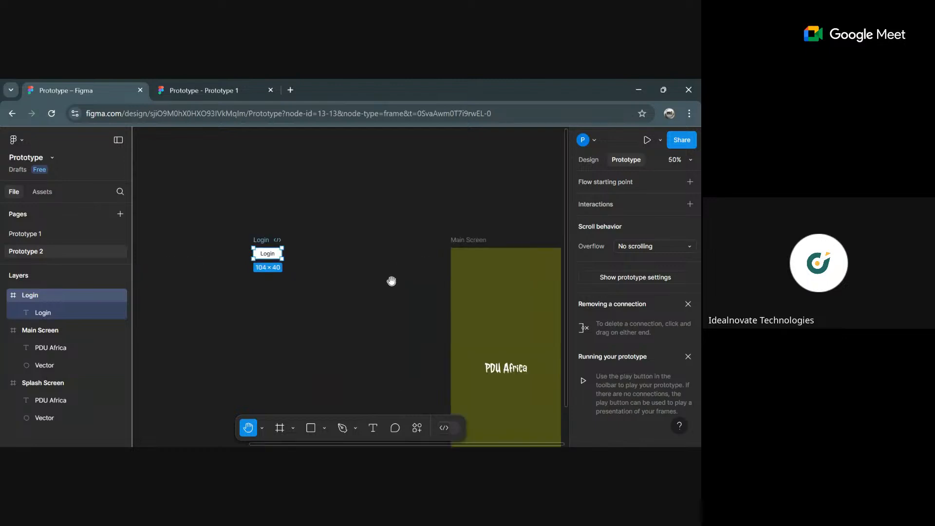
key("minus")
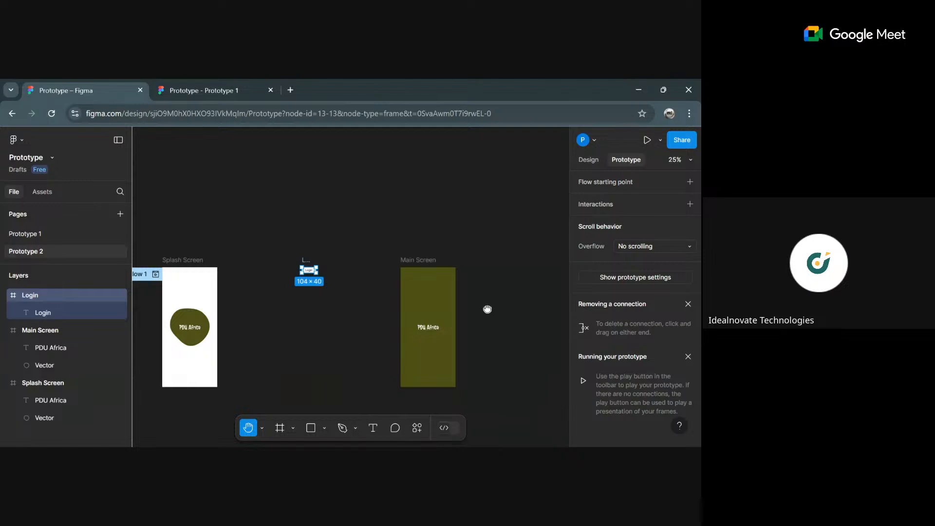
left_click_drag(487, 309, 430, 296)
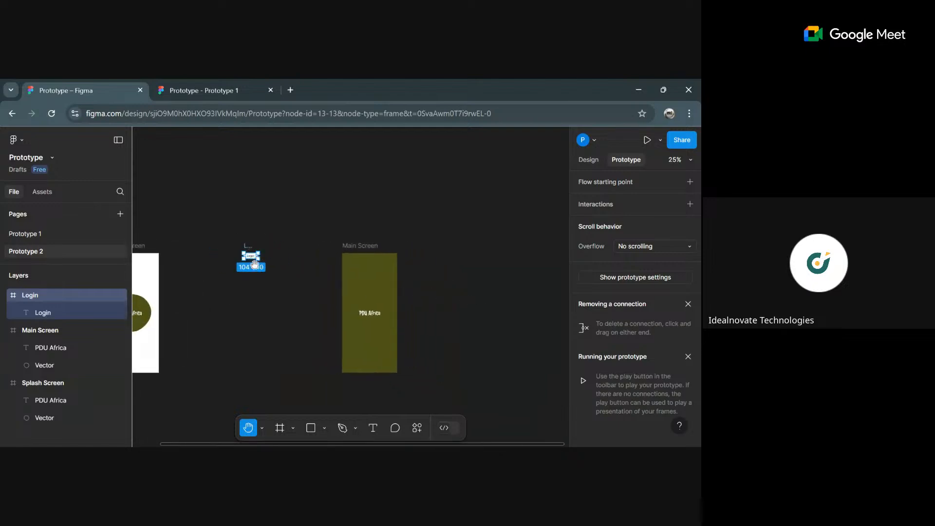
key("v")
left_click_drag(259, 256, 343, 363)
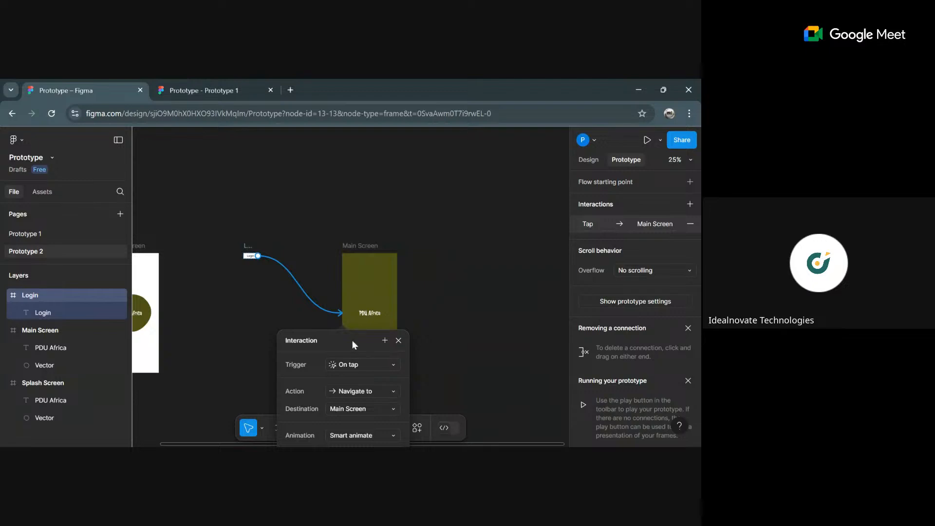
left_click_drag(353, 342, 483, 173)
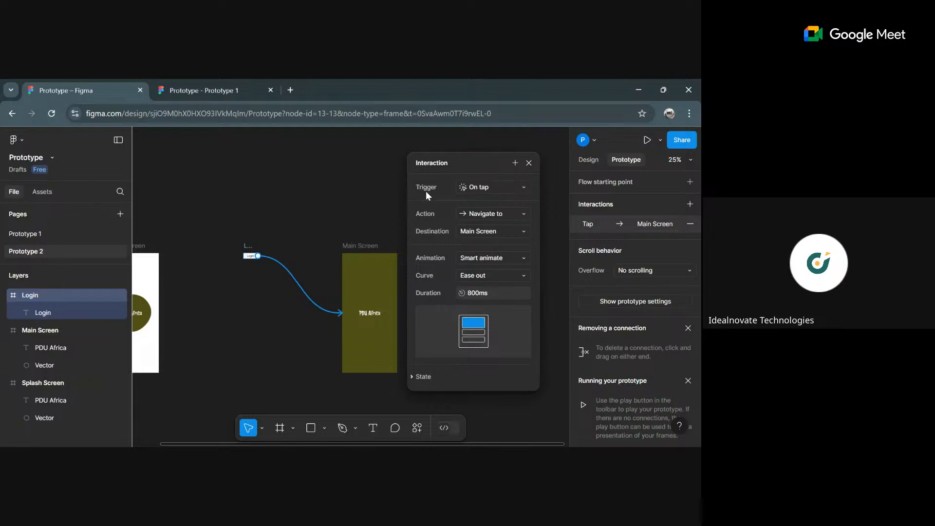
- Set the Login interaction's trigger to After delay with a delay of 1500 ms
left_click(509, 191)
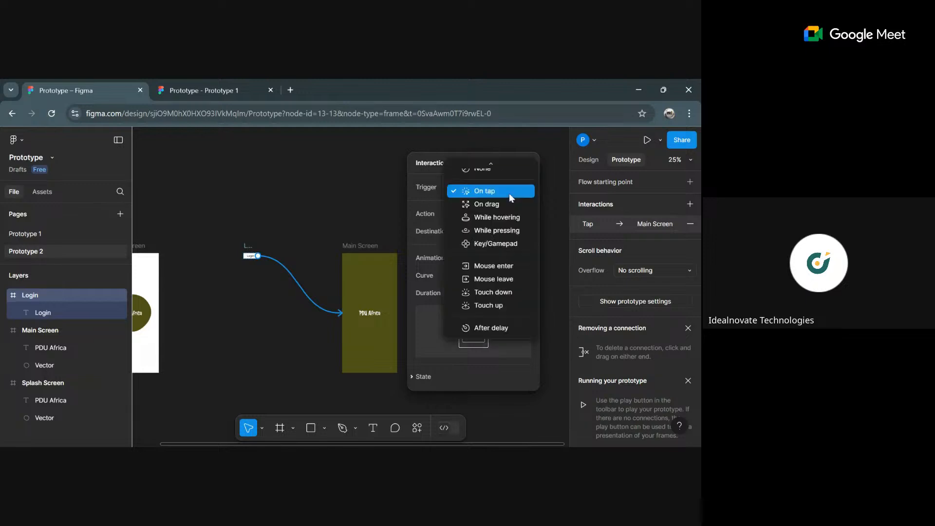
left_click(492, 330)
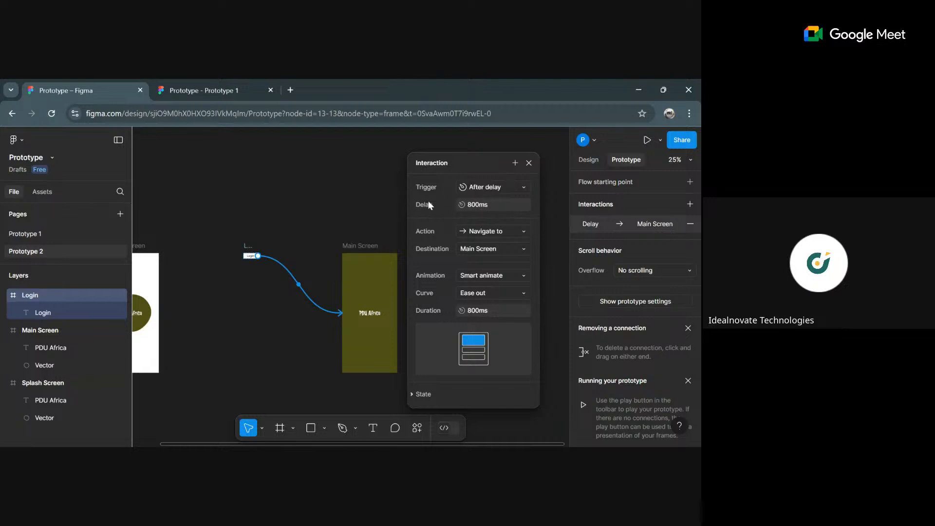
left_click(476, 205)
key("BackSpace")
type("2")
key("BackSpace")
type("2000")
key("BackSpace")
key("BackSpace")
key("BackSpace")
key("BackSpace")
type("1500")
left_click(452, 207)
- Change the Login interaction's action to Open overlay for the Main Screen and check the available overlay positions
left_click(501, 233)
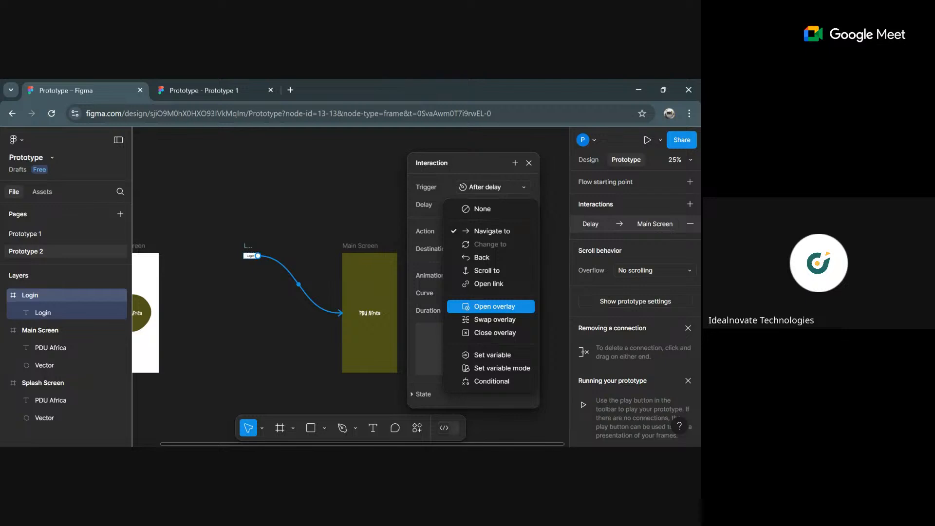
left_click(510, 307)
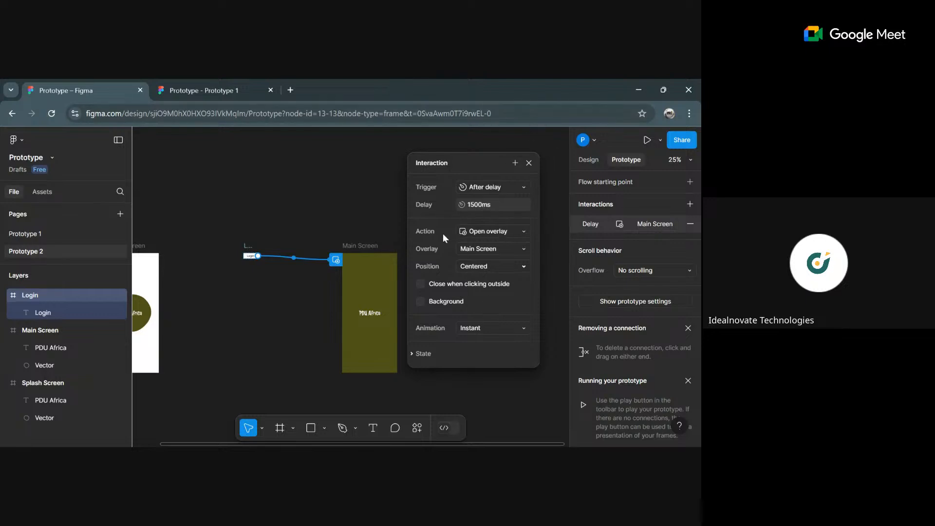
left_click(513, 228)
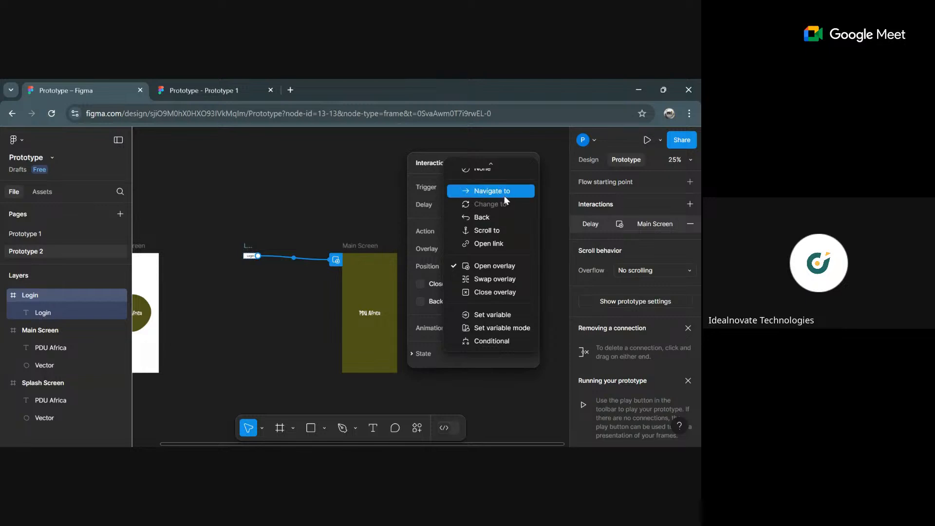
left_click(498, 267)
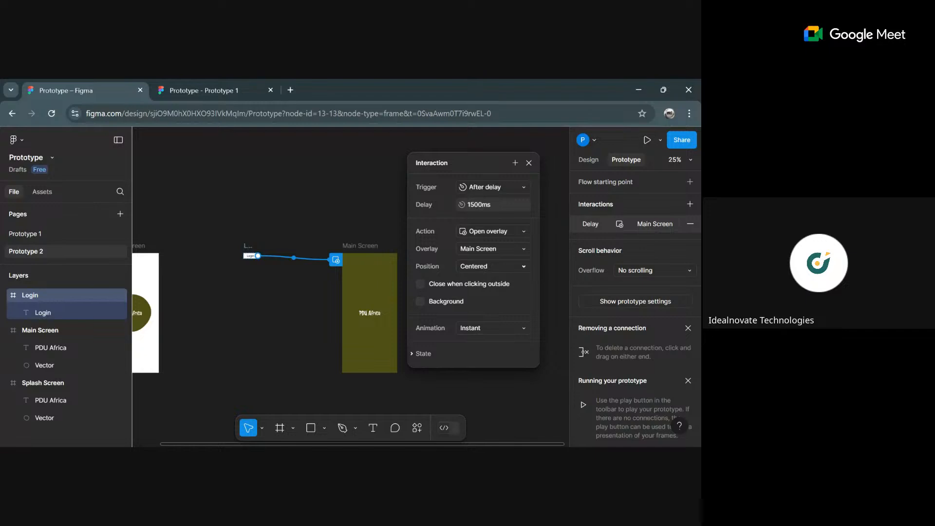
left_click(492, 266)
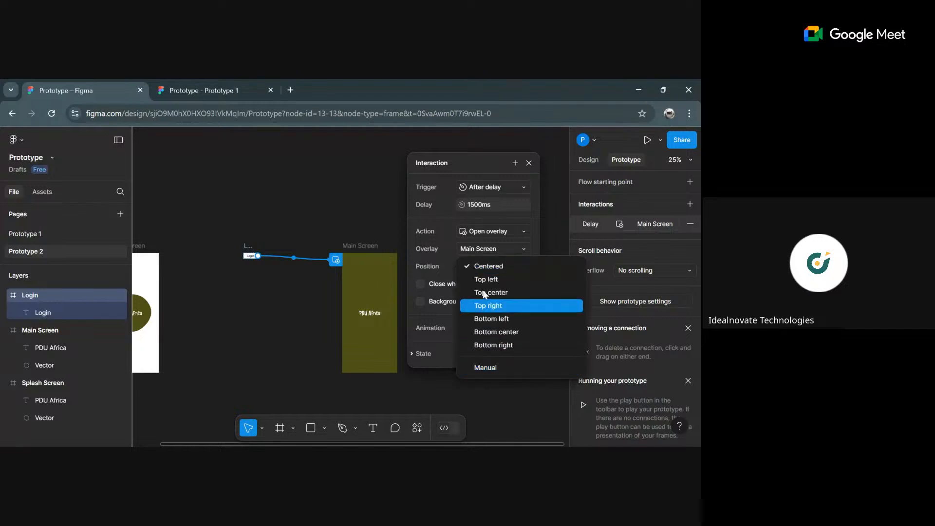
left_click(435, 259)
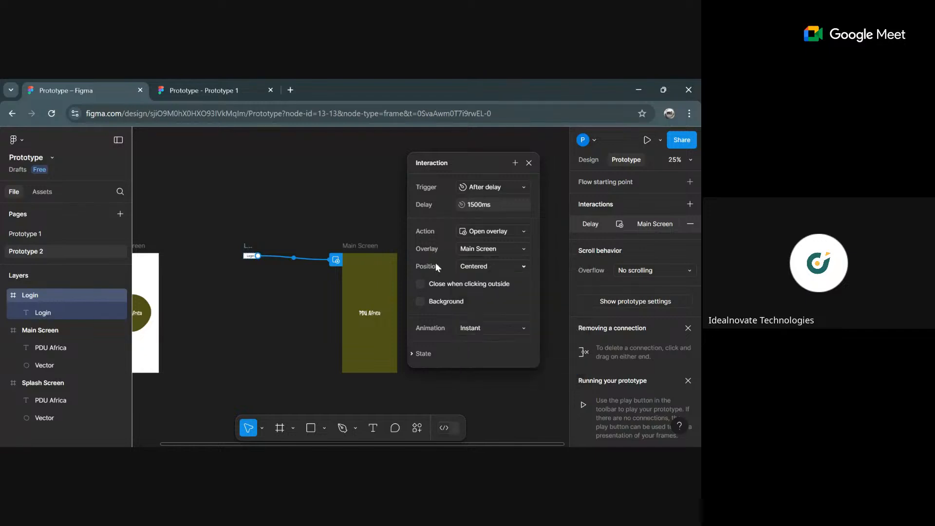
- Set the overlay position of the Login frame's interaction to Manual and close its settings
left_click(494, 265)
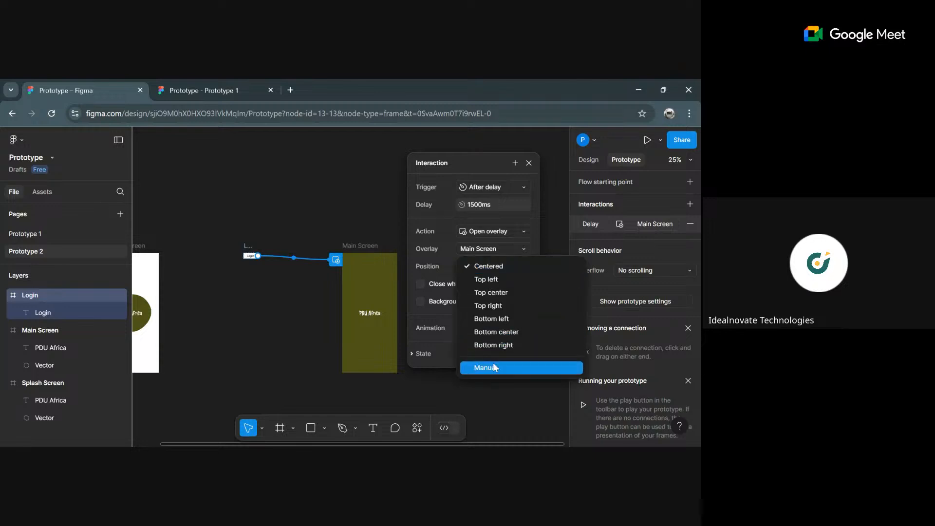
left_click(447, 267)
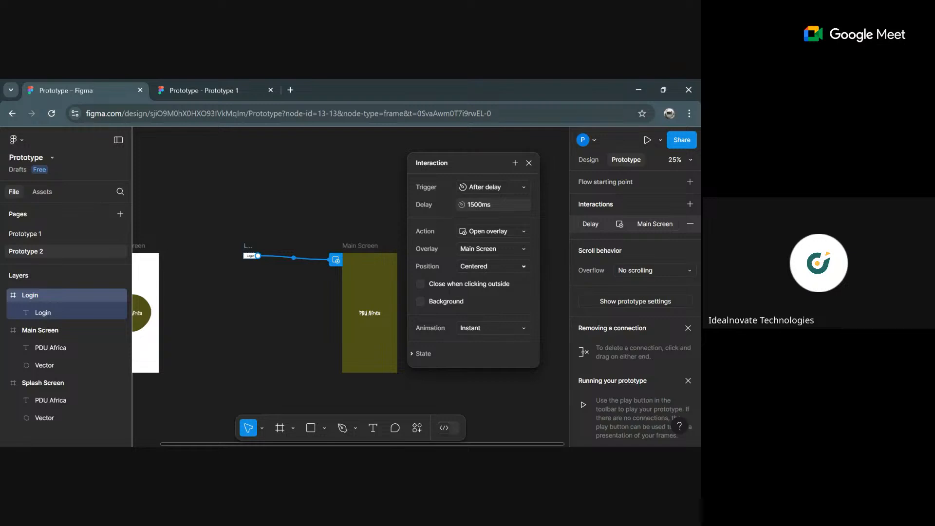
left_click(458, 263)
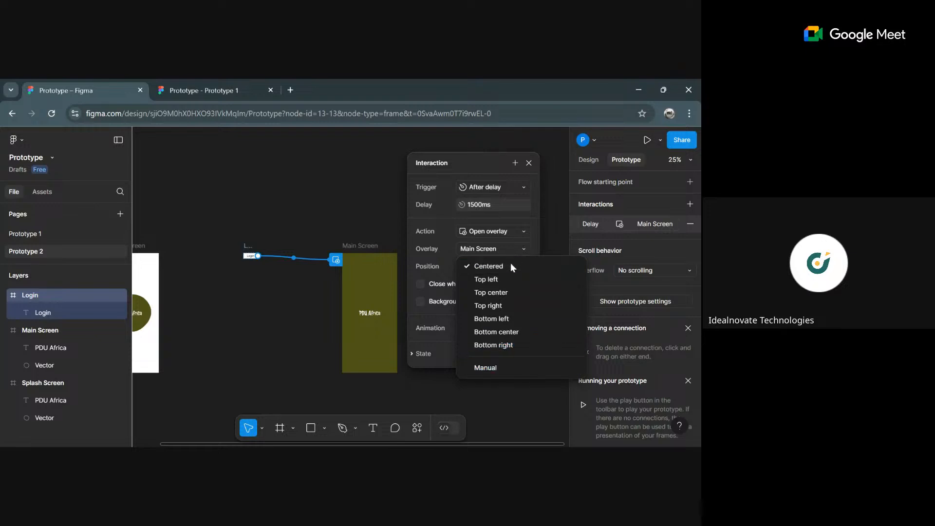
left_click(487, 368)
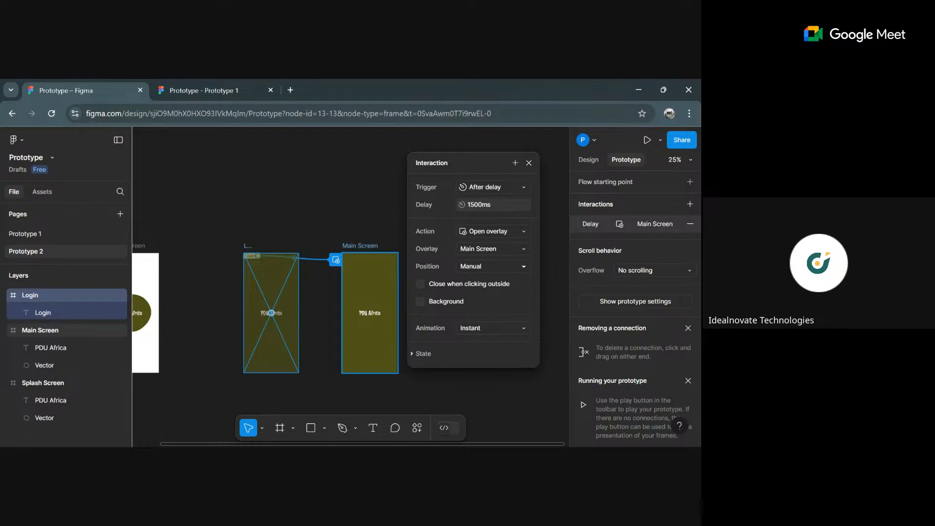
left_click(529, 163)
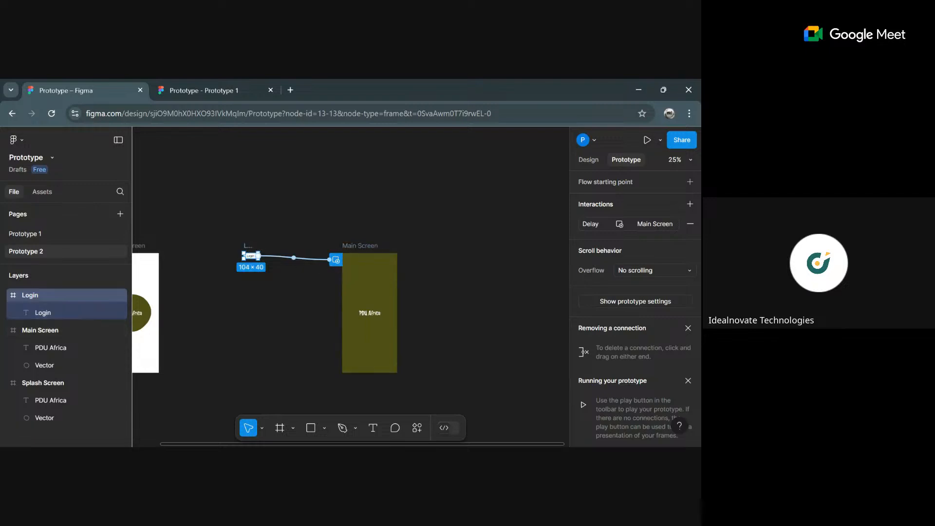
- Delete the prototype connection from the Login frame to the Main Screen, including the redrawn one
left_click(308, 262)
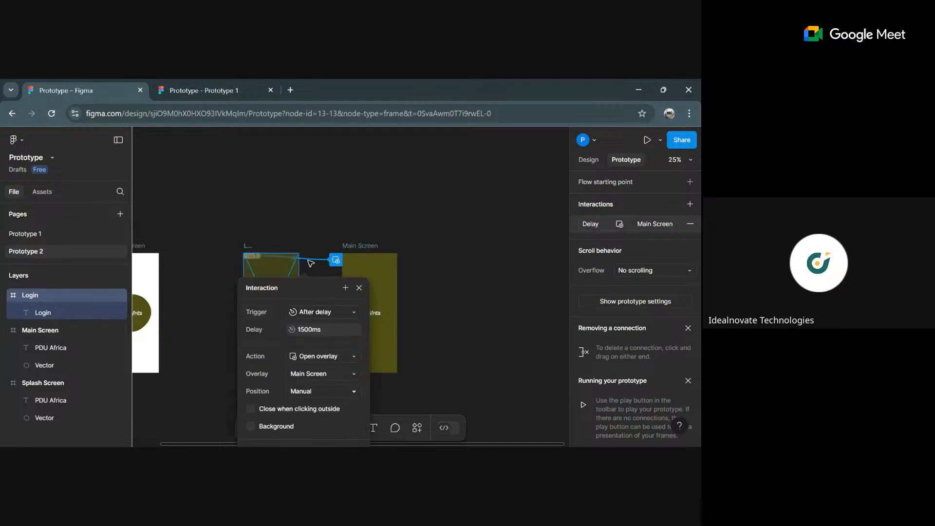
key("Delete")
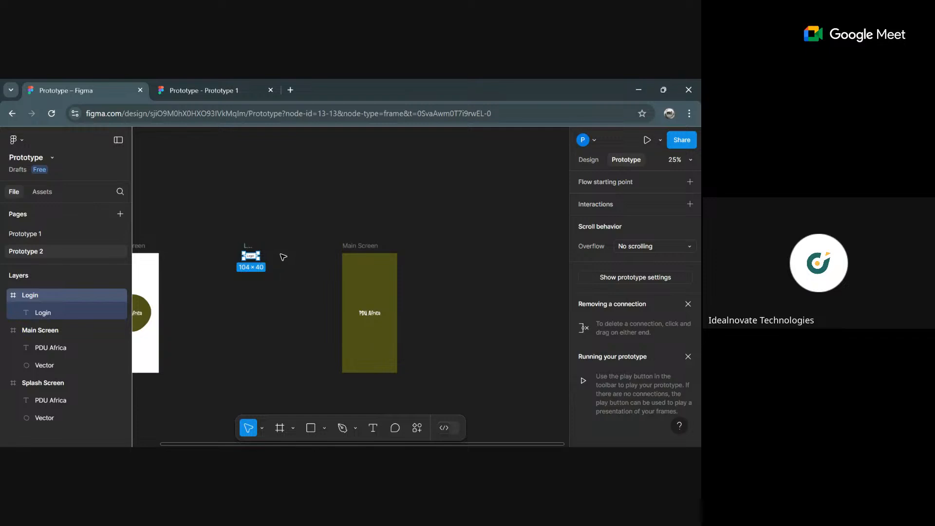
left_click_drag(259, 256, 337, 260)
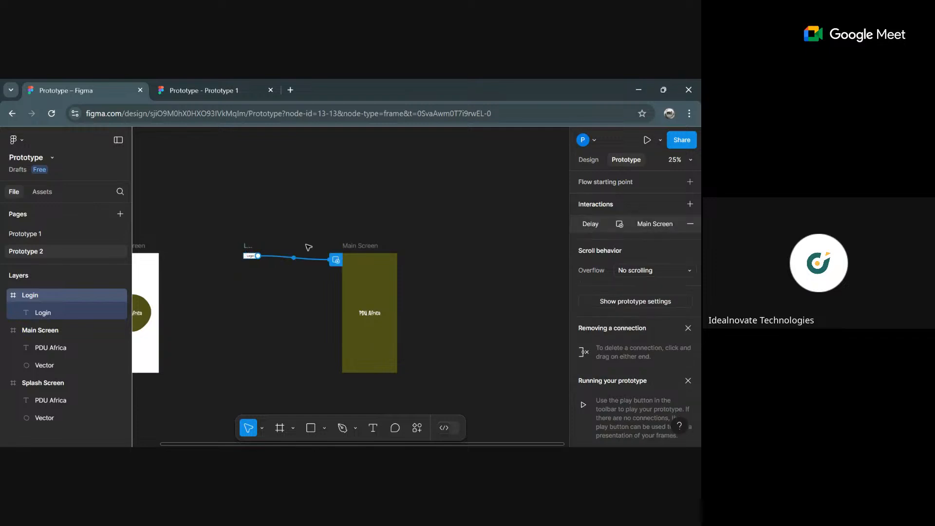
left_click(290, 262)
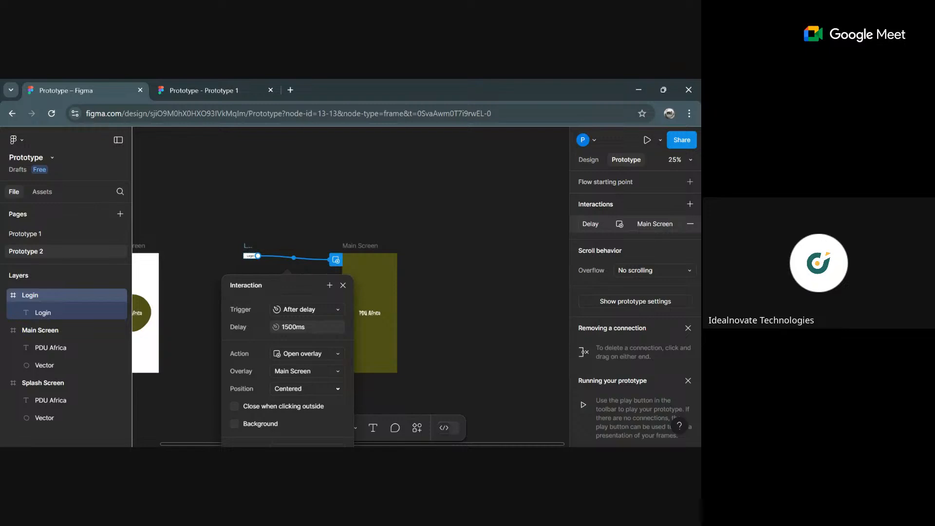
key("Delete")
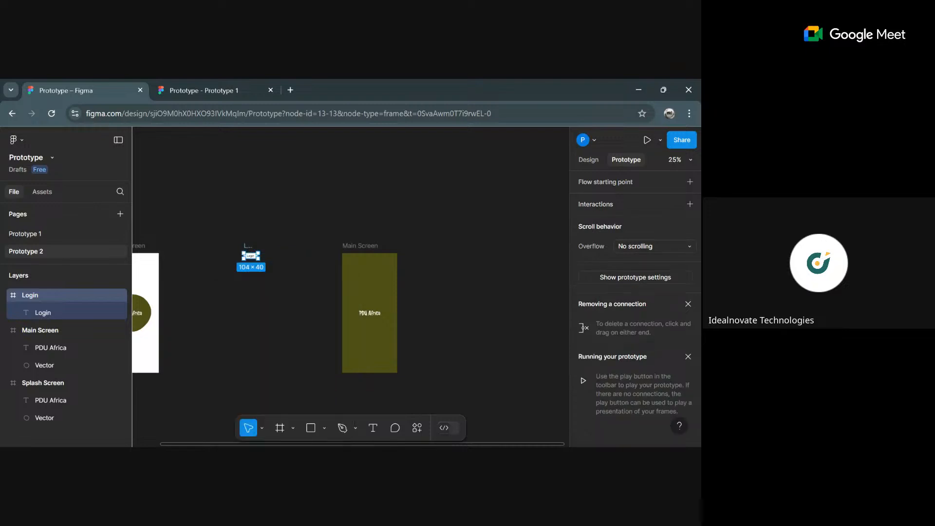
- Connect the Main Screen to the Login frame with an interaction triggered by After delay
left_click(360, 258)
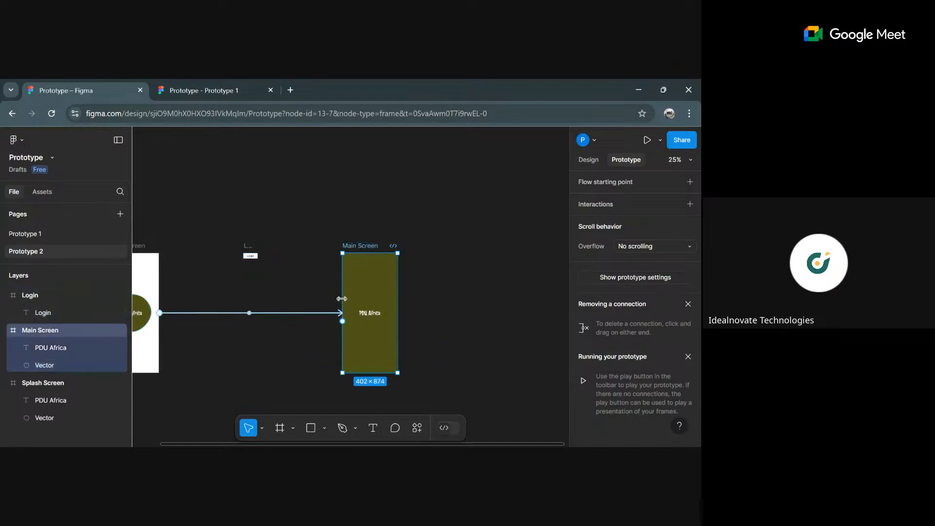
left_click_drag(343, 322, 497, 187)
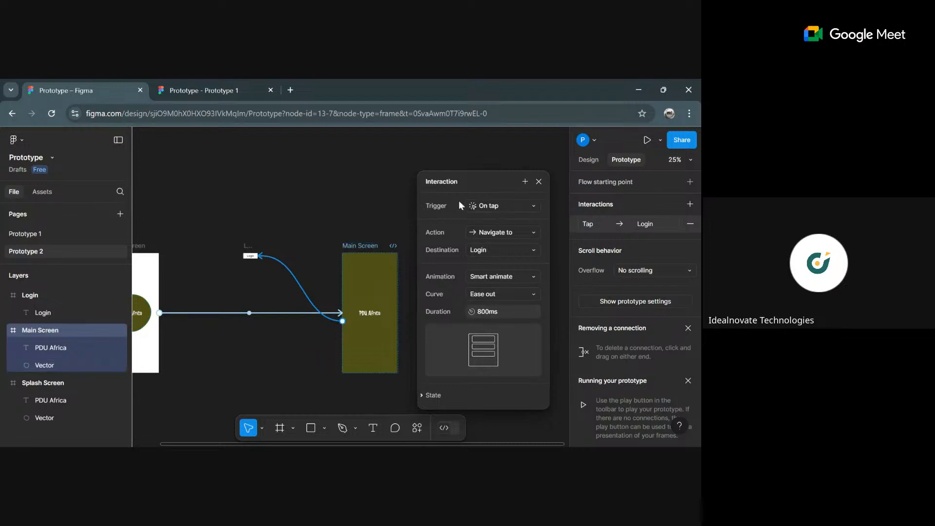
left_click(495, 205)
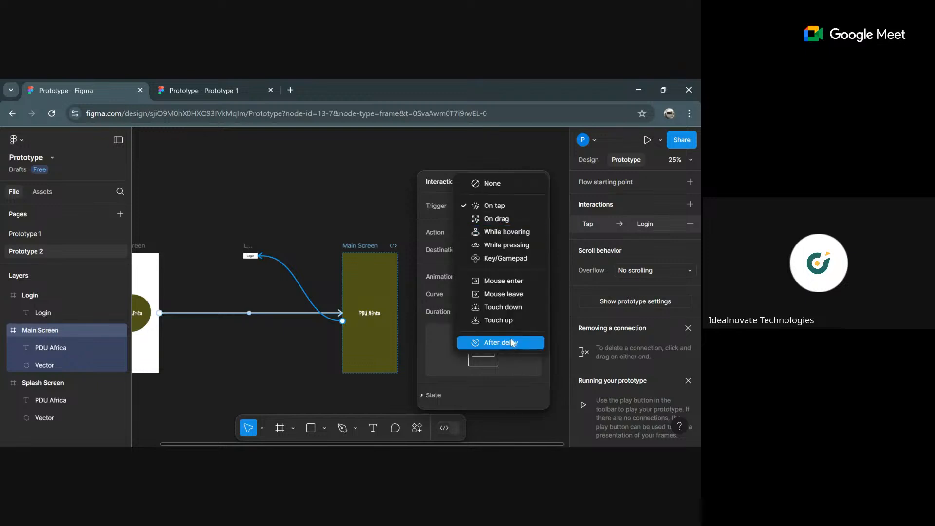
left_click(514, 342)
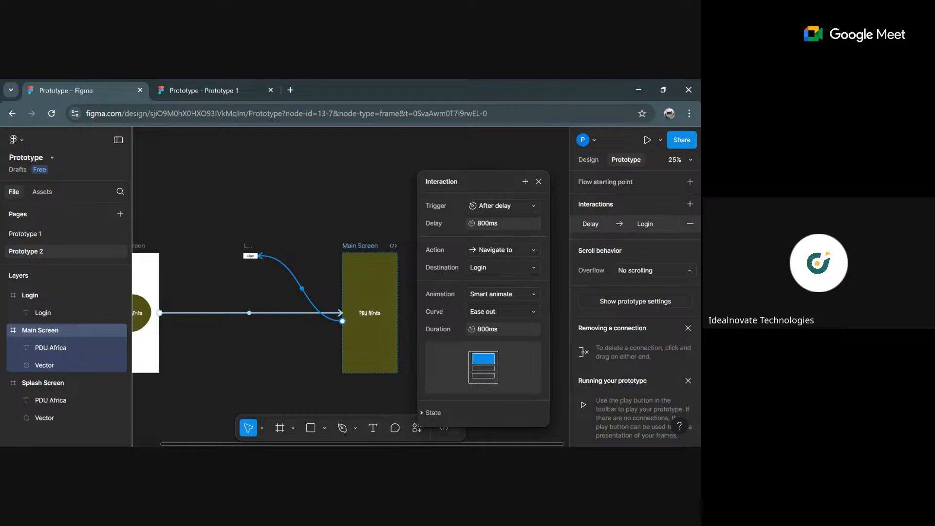
- Set the Main Screen interaction's delay to 1500 ms and reopen its settings beside the Main Screen
left_click(485, 224)
key("BackSpace")
key("BackSpace")
key("BackSpace")
type("2000")
key("BackSpace")
key("BackSpace")
key("BackSpace")
key("BackSpace")
type("1500")
left_click(360, 249)
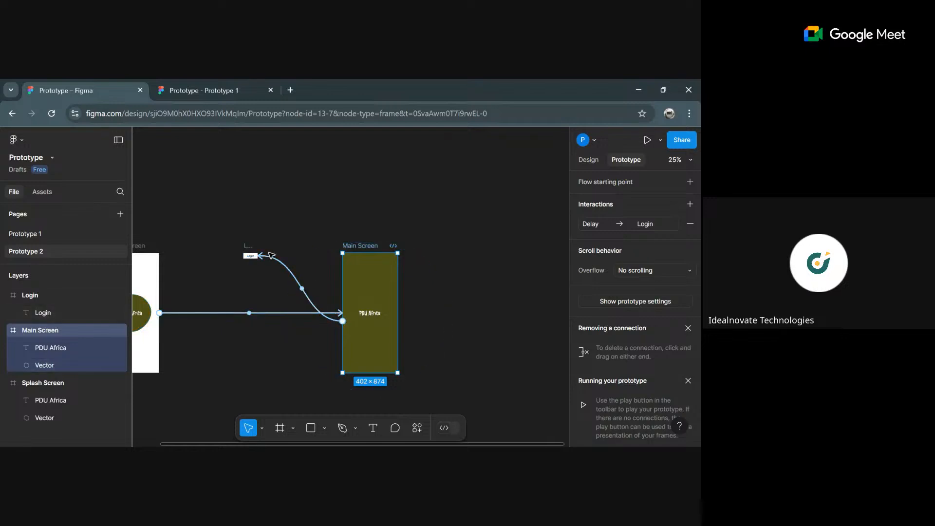
left_click(295, 279)
left_click_drag(300, 305, 495, 157)
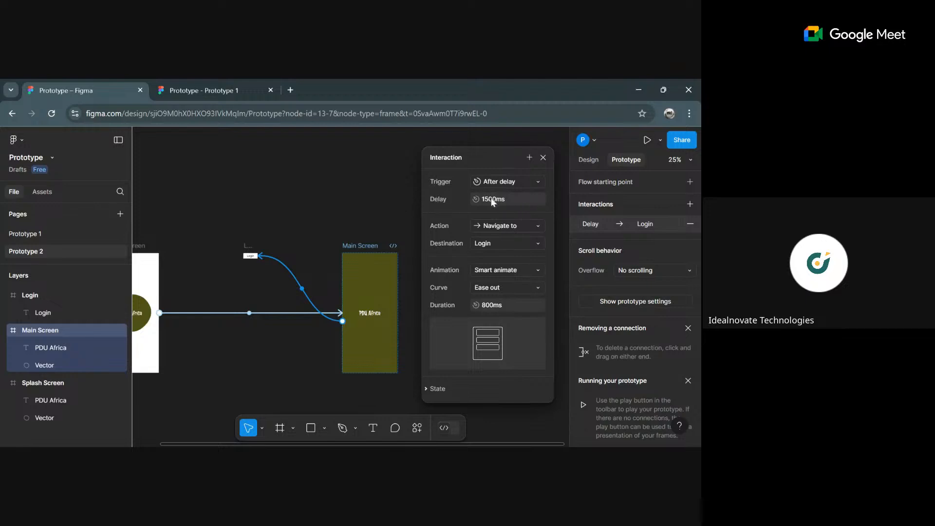
- Change the Main Screen interaction's action from Navigate to to Open overlay, using Login as the overlay
left_click(504, 226)
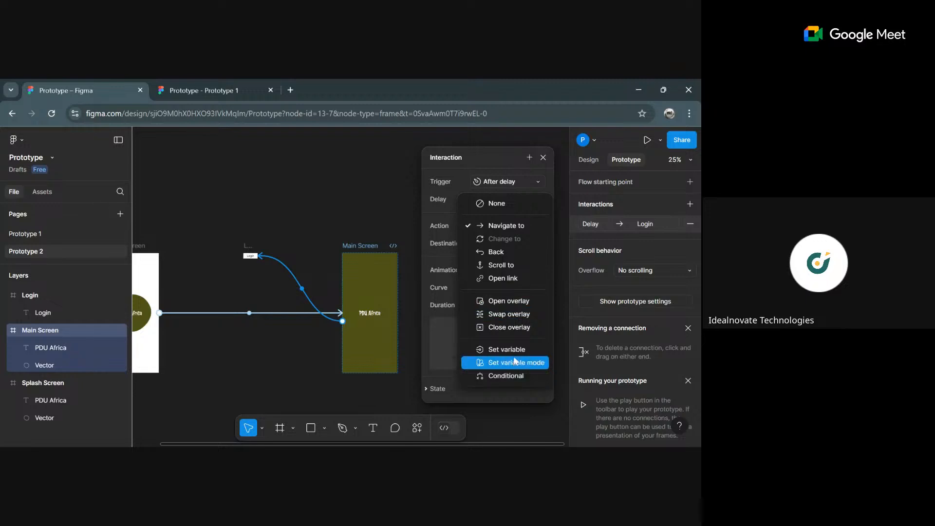
left_click(512, 302)
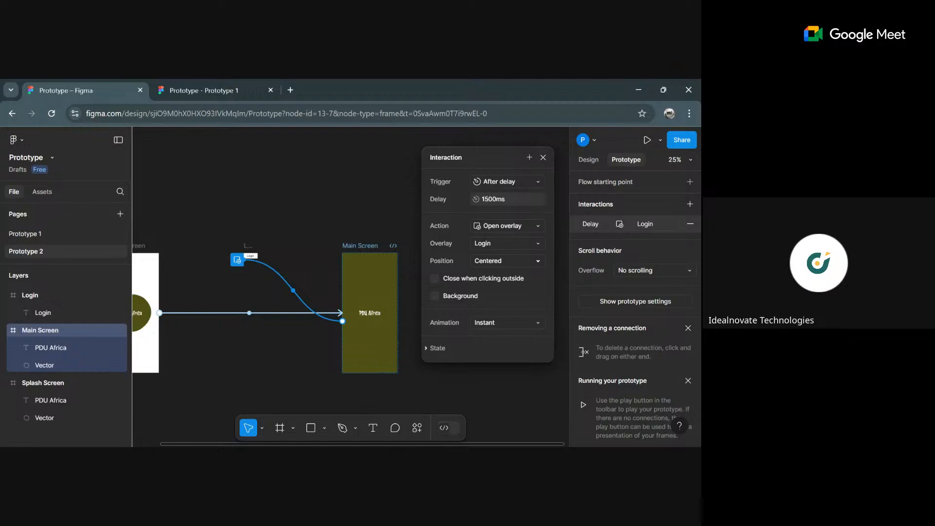
left_click(528, 224)
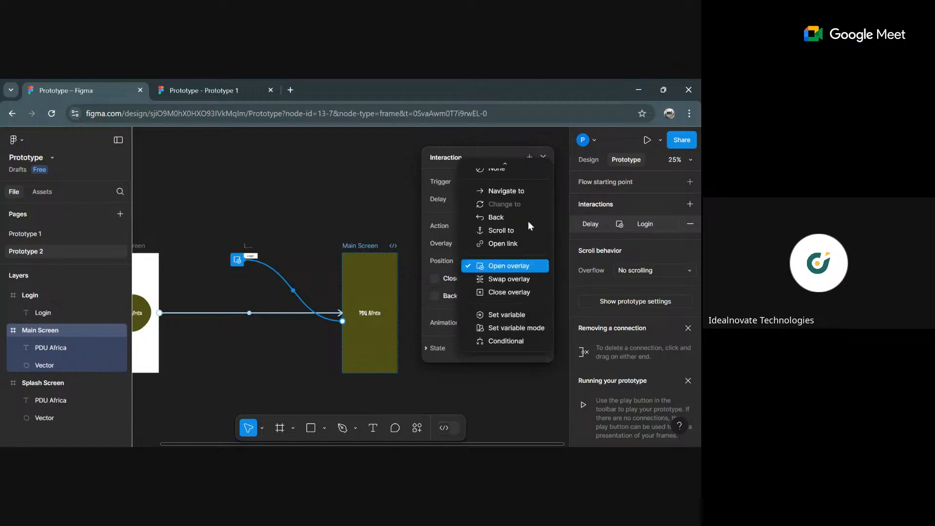
left_click(516, 266)
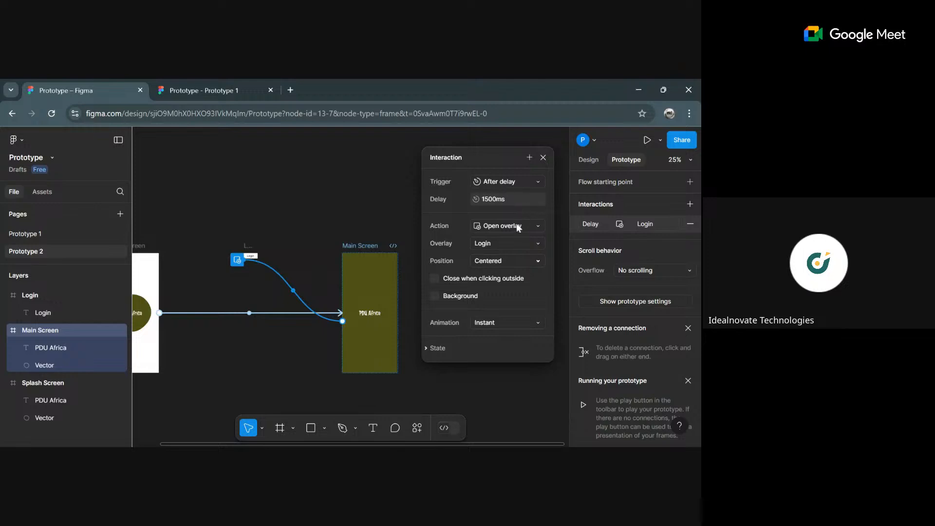
left_click(517, 224)
left_click(514, 266)
- Set the overlay position to Manual and place the Login overlay centred just below the PDU Africa text on the Main Screen
left_click(500, 261)
left_click(519, 362)
key("ctrl+equal")
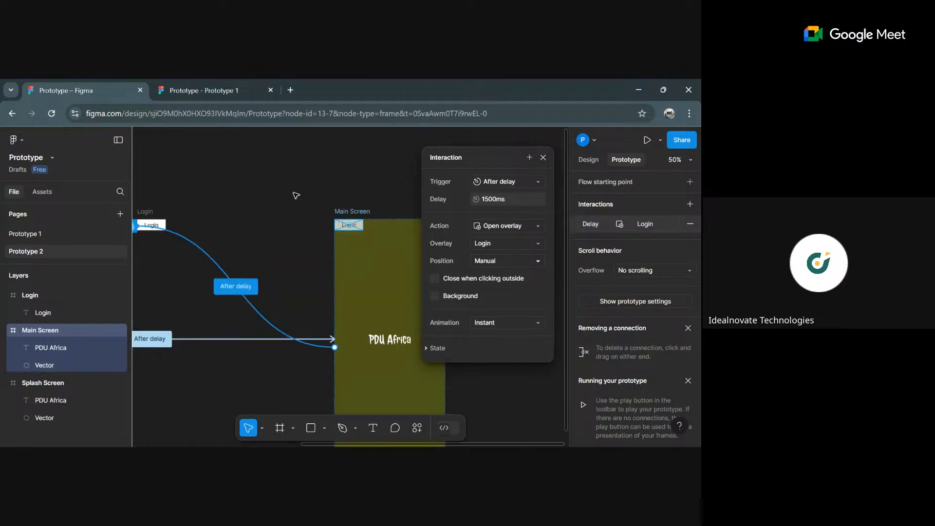
left_click(263, 428)
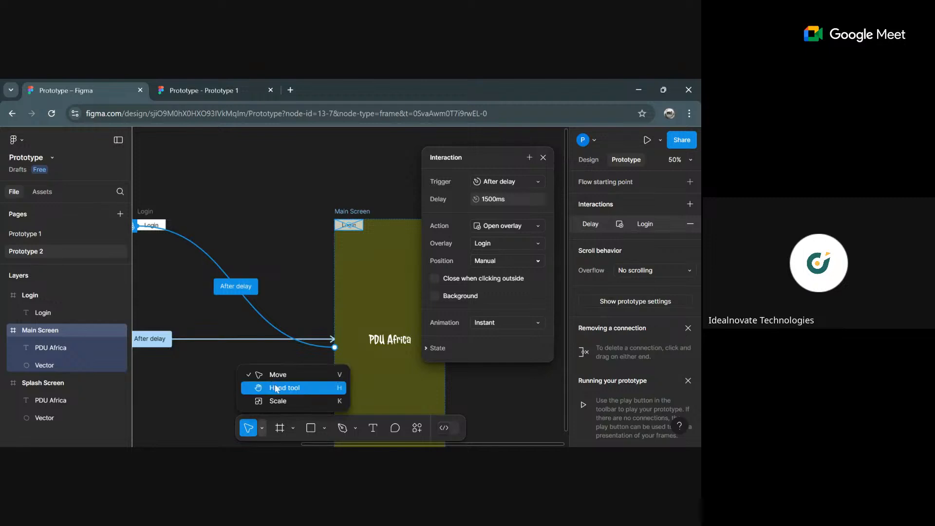
left_click(274, 387)
left_click_drag(294, 268, 211, 253)
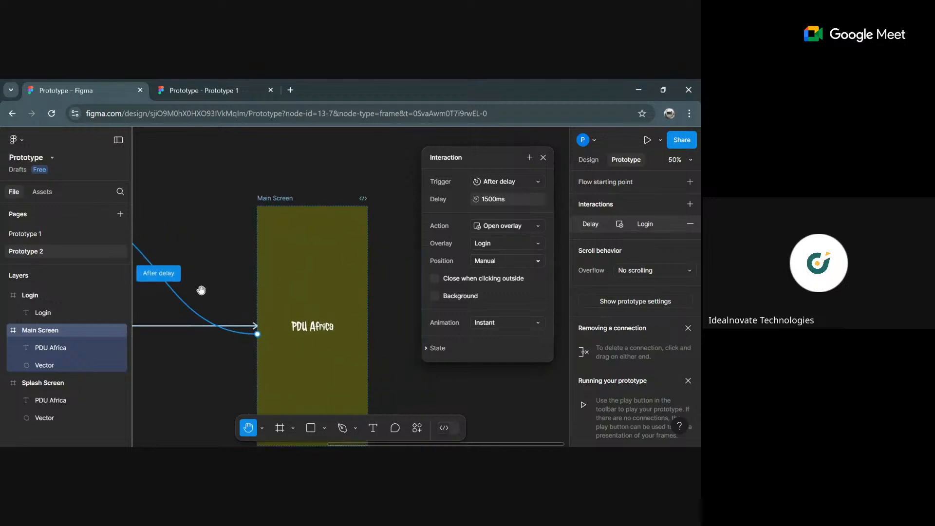
key("v")
left_click_drag(285, 215, 325, 345)
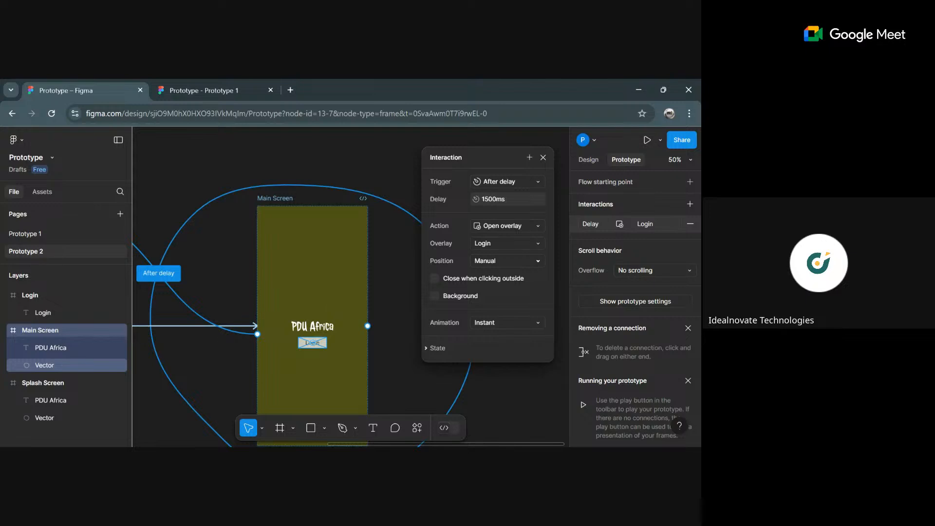
key("ctrl+z")
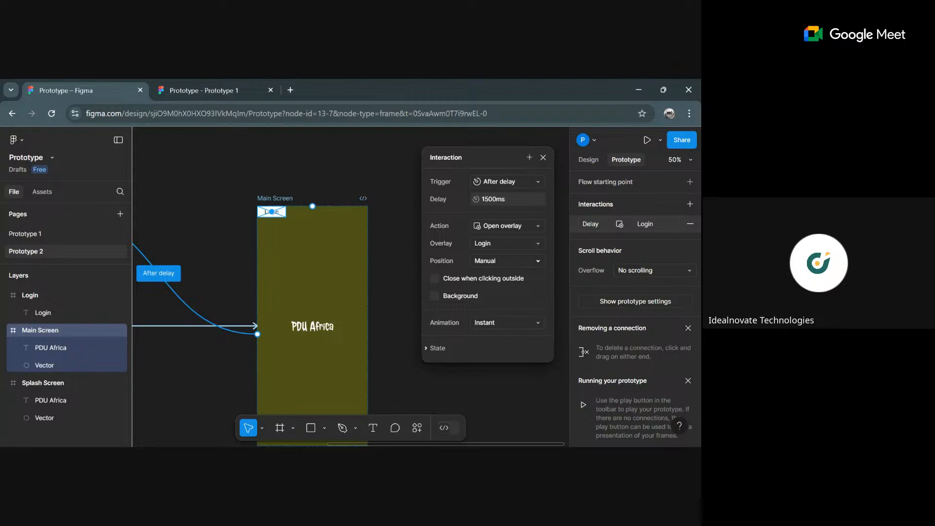
left_click_drag(271, 212, 324, 347)
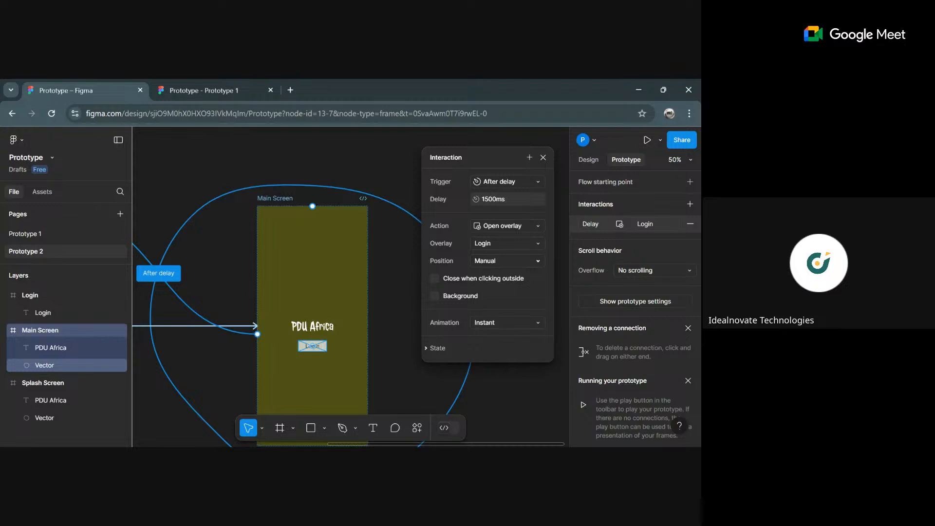
- Undo the Login overlay's placement, its Manual position and the Open overlay action
key("ctrl+z")
key("ctrl+z")
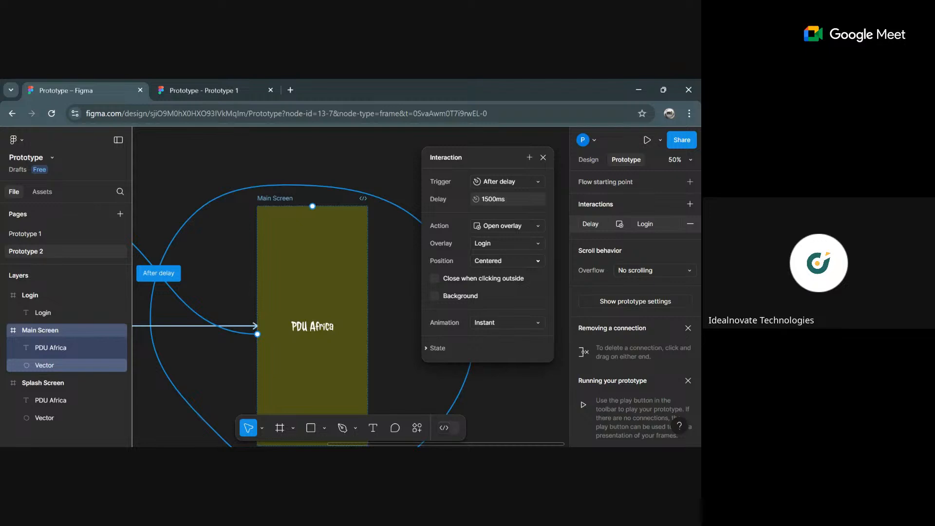
key("ctrl+z")
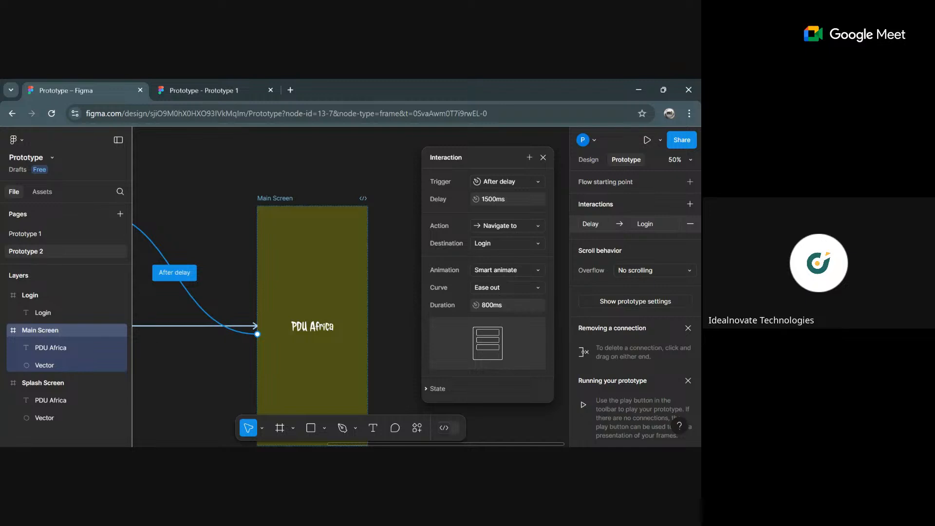
- Apply the Open overlay action with Login to the Main Screen interaction again and review the available overlay positions
left_click(519, 223)
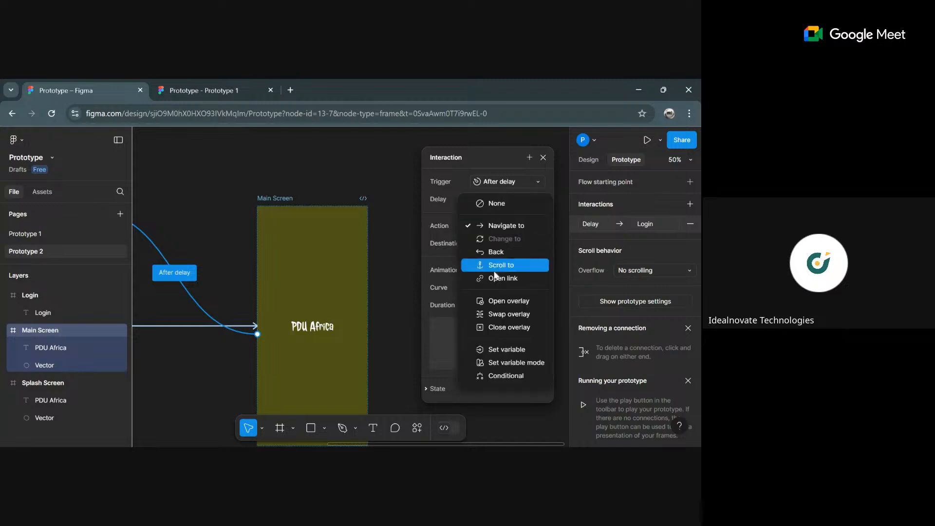
left_click(509, 301)
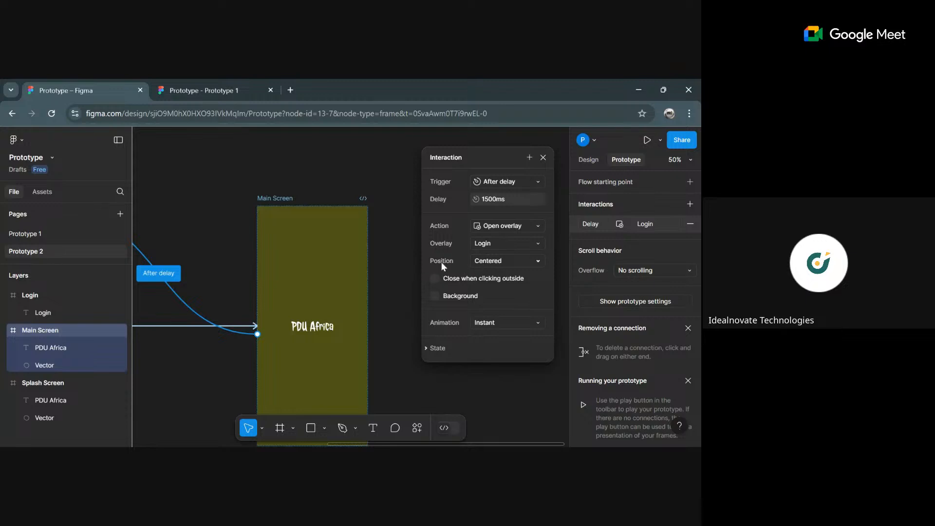
left_click(496, 262)
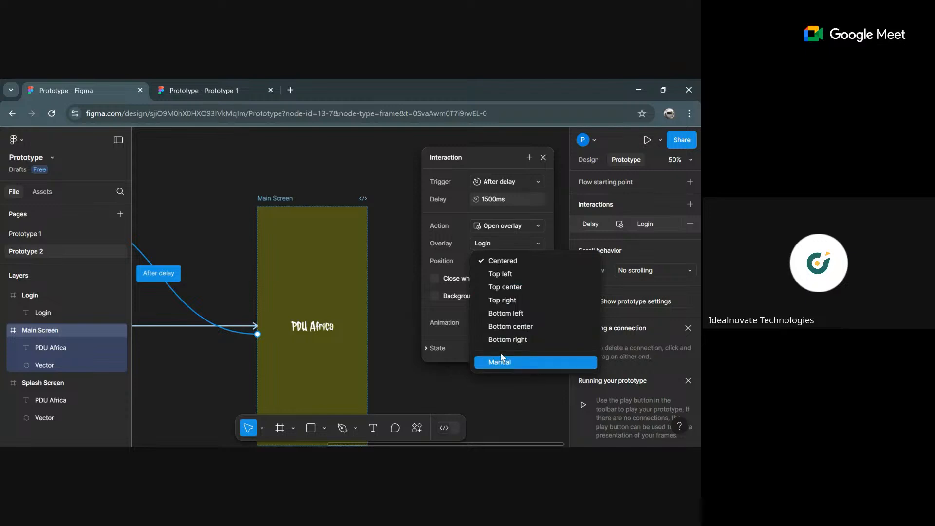
left_click(445, 266)
left_click(496, 262)
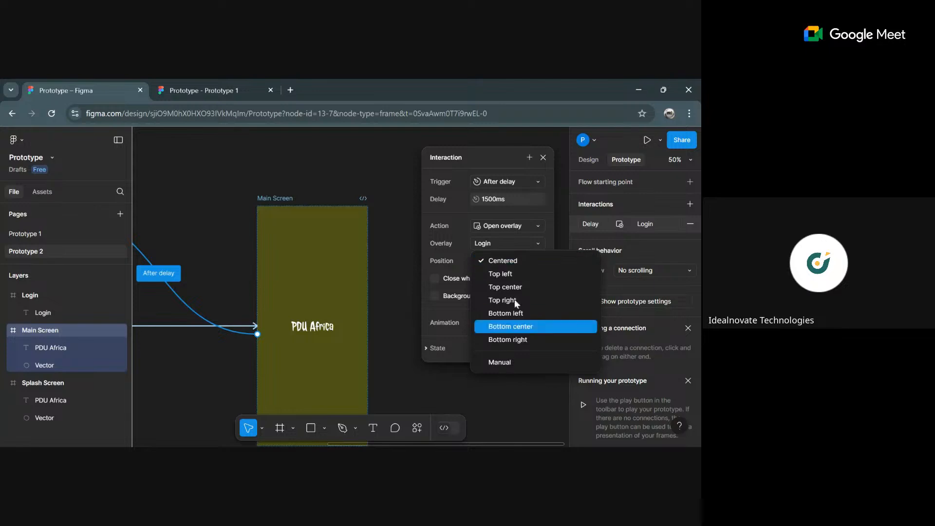
left_click(449, 261)
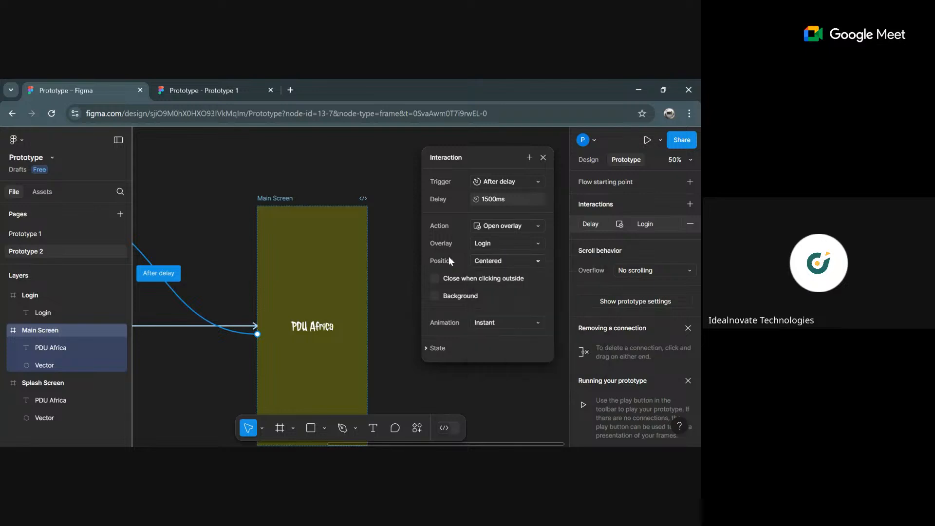
- Set the Login overlay's position on the Main Screen to Manual
left_click(541, 260)
left_click(536, 259)
left_click(536, 260)
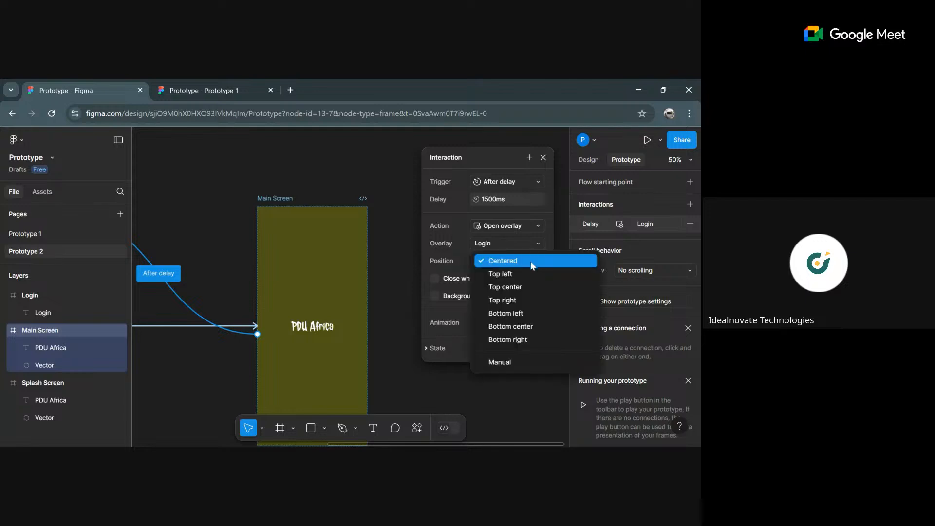
left_click(508, 362)
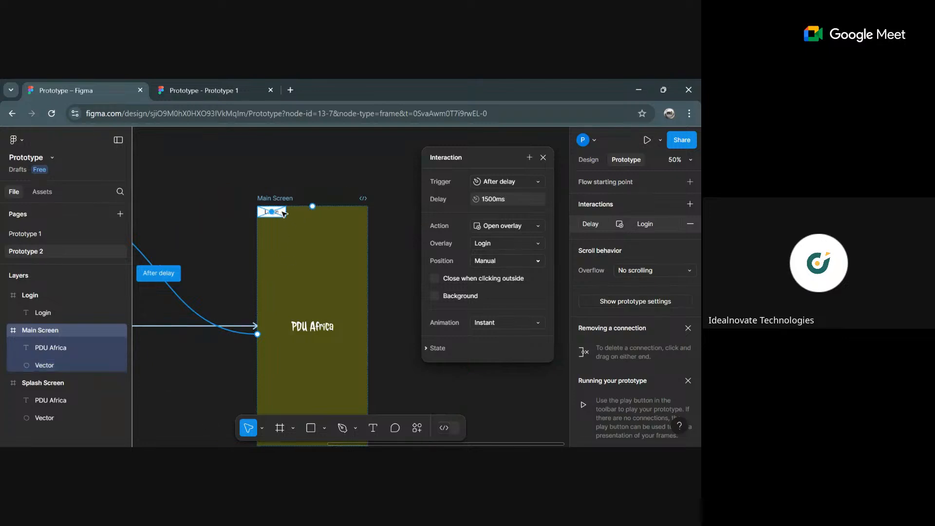
- Place the Login overlay horizontally centred on the Main Screen, just below the PDU Africa text
left_click_drag(284, 213, 302, 264)
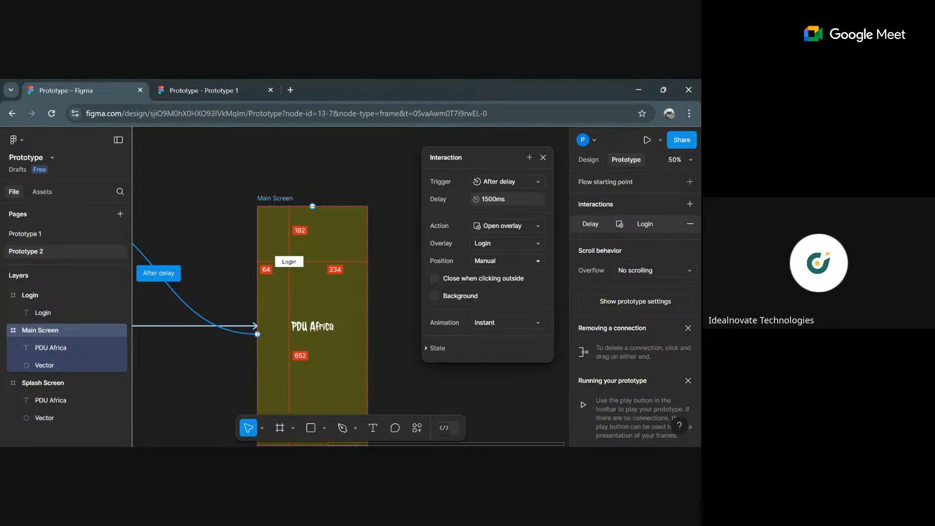
left_click_drag(302, 263, 303, 264)
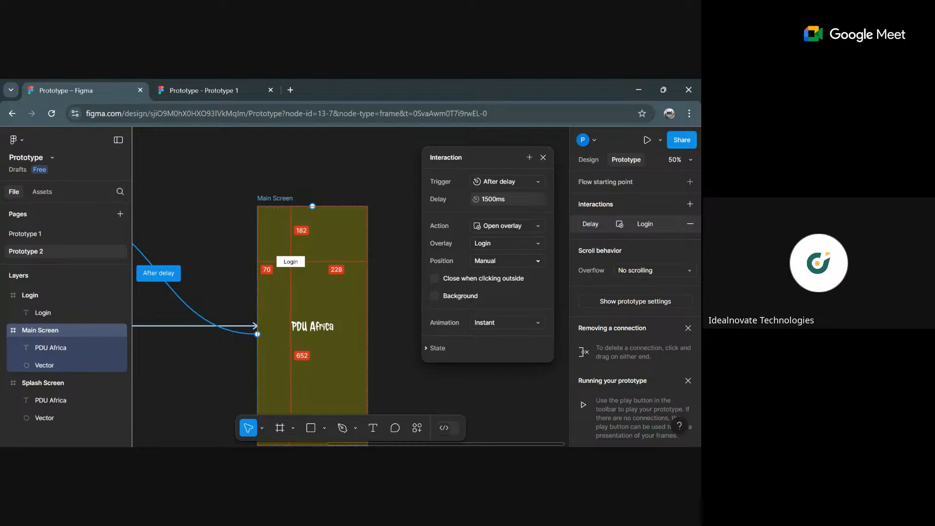
left_click_drag(303, 264, 304, 265)
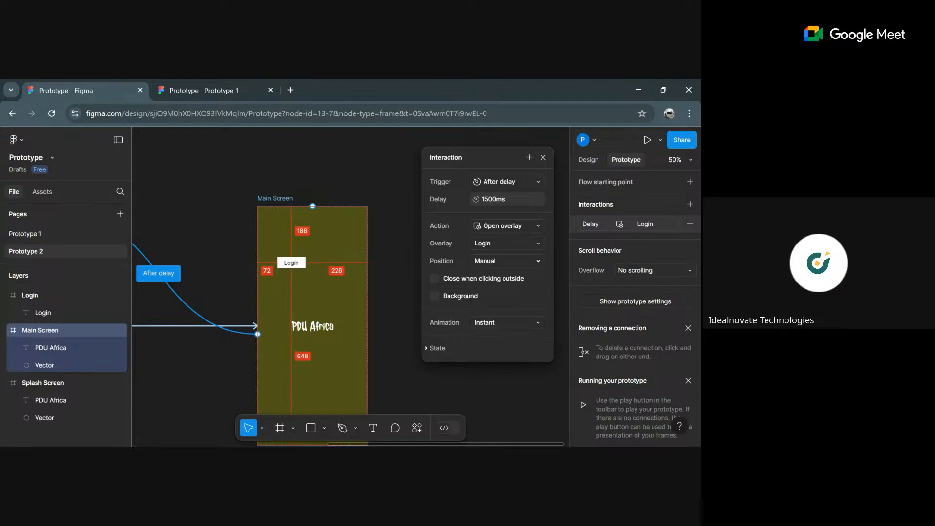
left_click_drag(304, 265, 322, 345)
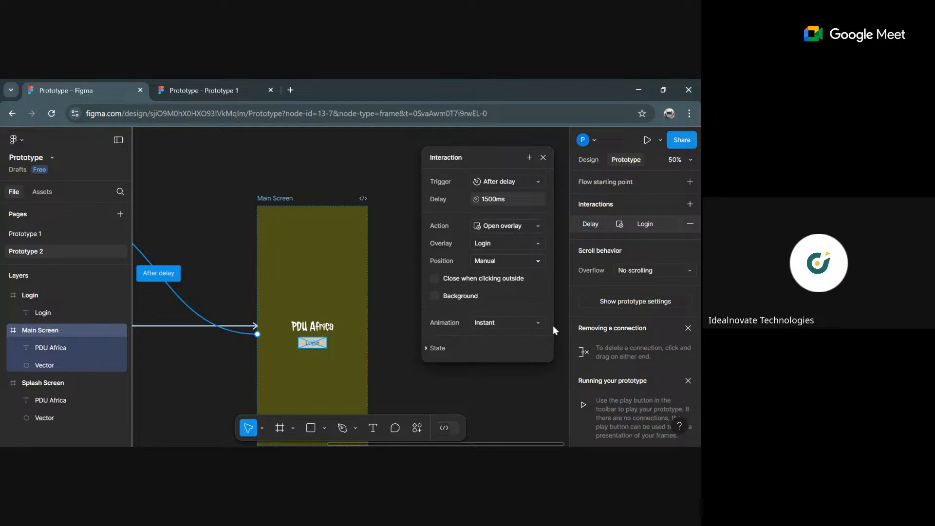
- Set the Login overlay's animation to Dissolve with an Ease in curve and a duration of 400 ms
left_click(522, 321)
left_click(526, 337)
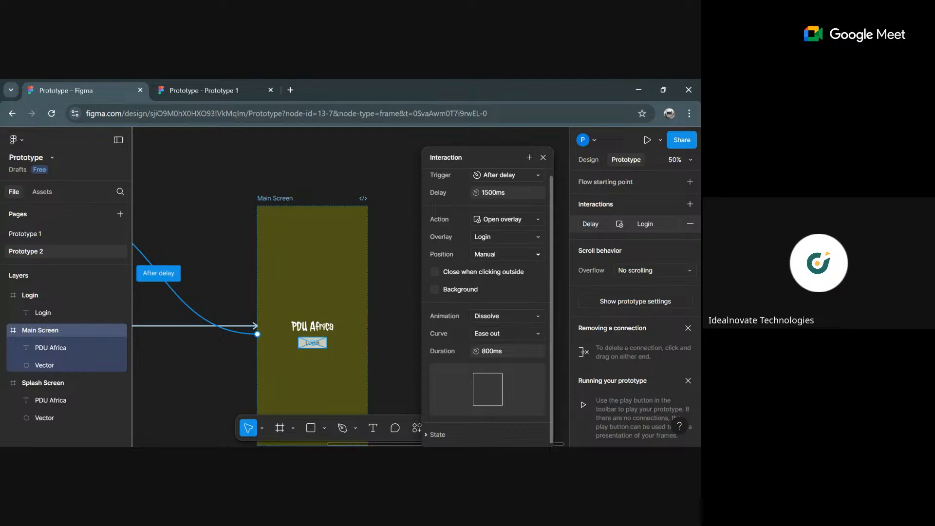
left_click(506, 334)
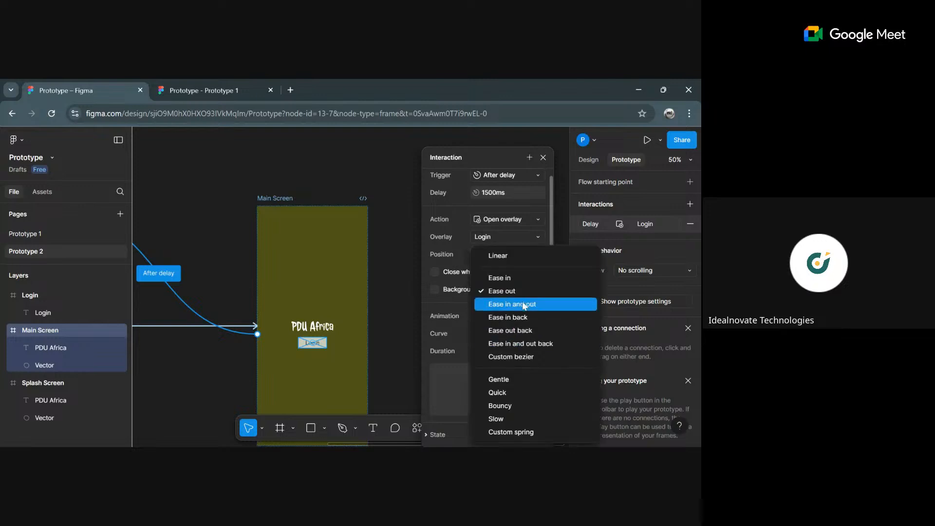
left_click(516, 279)
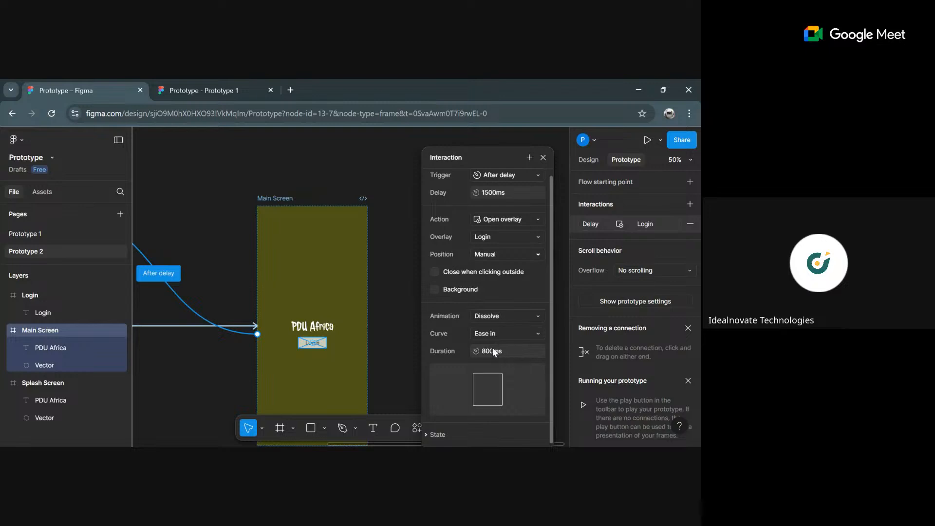
left_click(493, 348)
type("400")
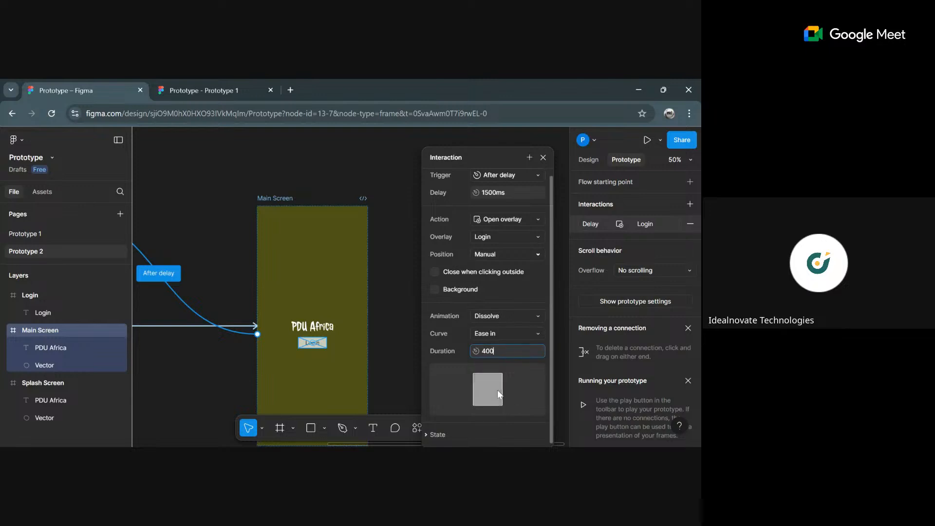
left_click(450, 379)
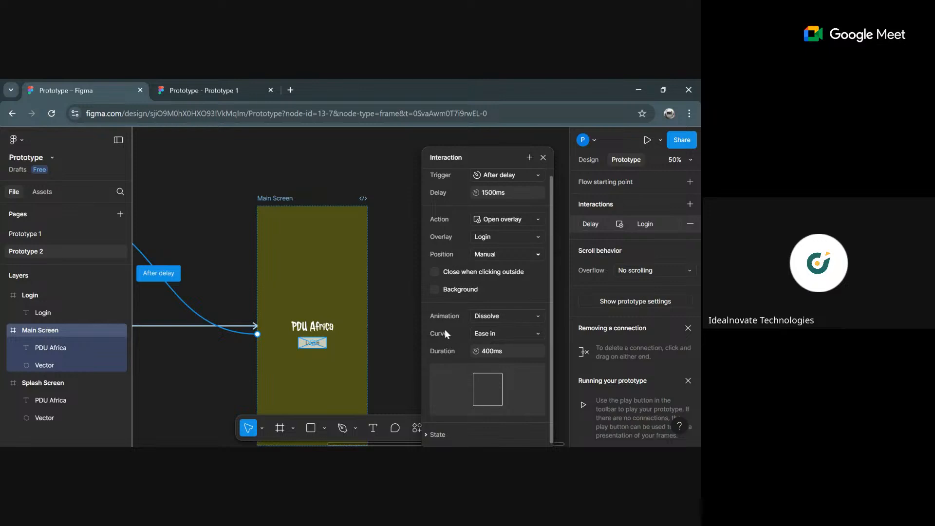
left_click(499, 336)
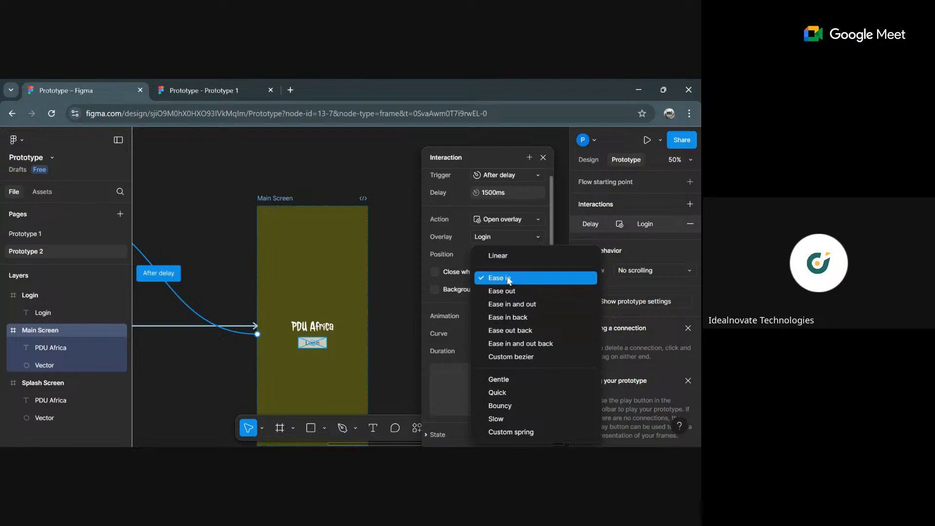
left_click(502, 278)
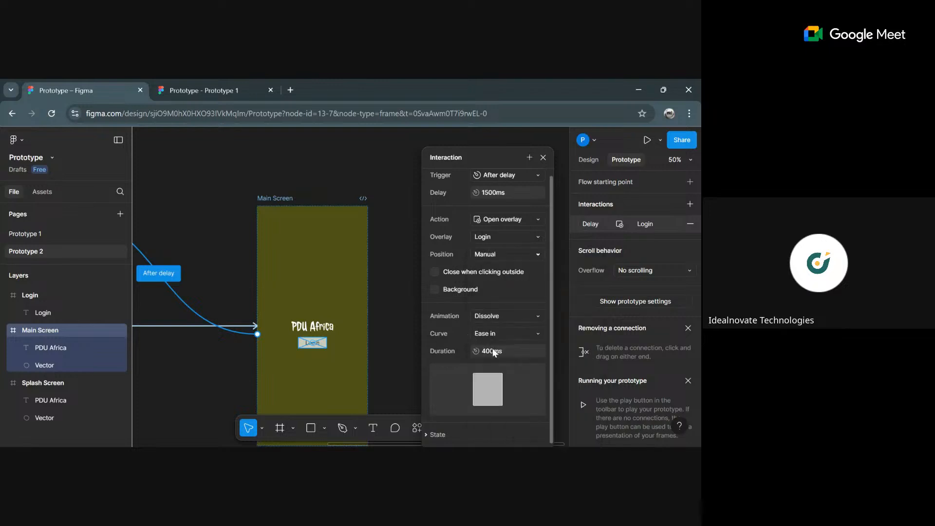
left_click(493, 351)
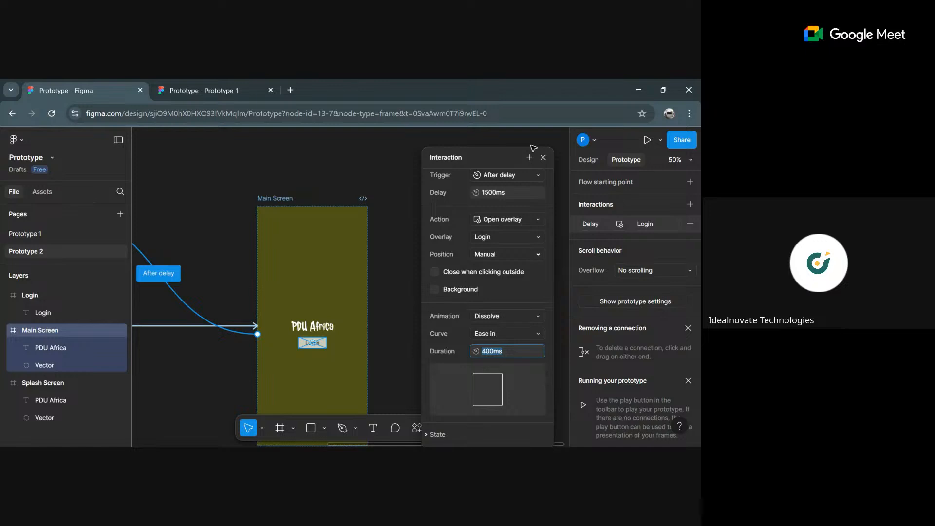
left_click(543, 157)
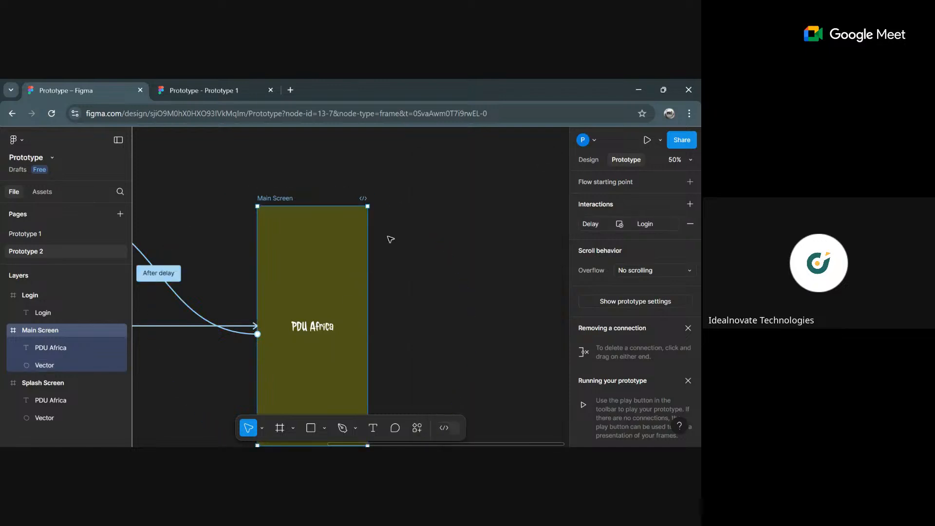
- Select the Splash Screen frame as the start and present the Prototype 2 flow
key("minus")
key("minus")
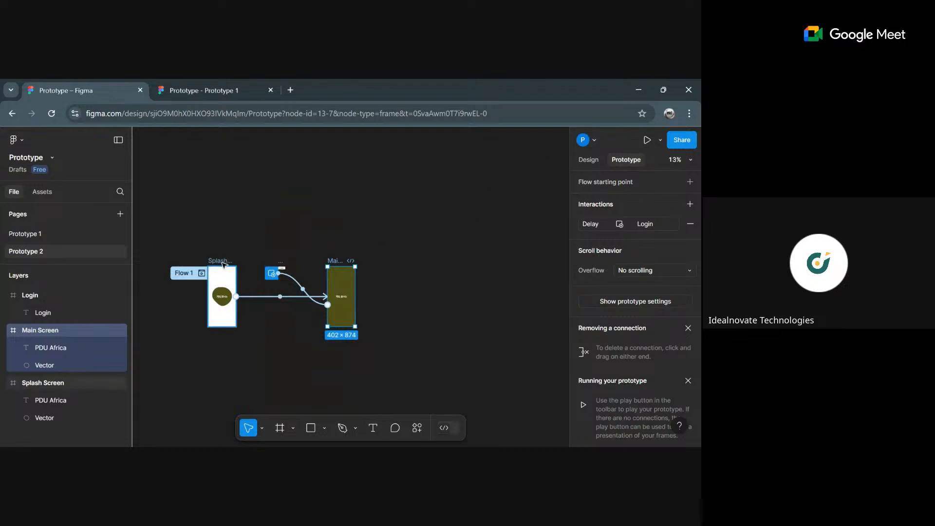
left_click(230, 262)
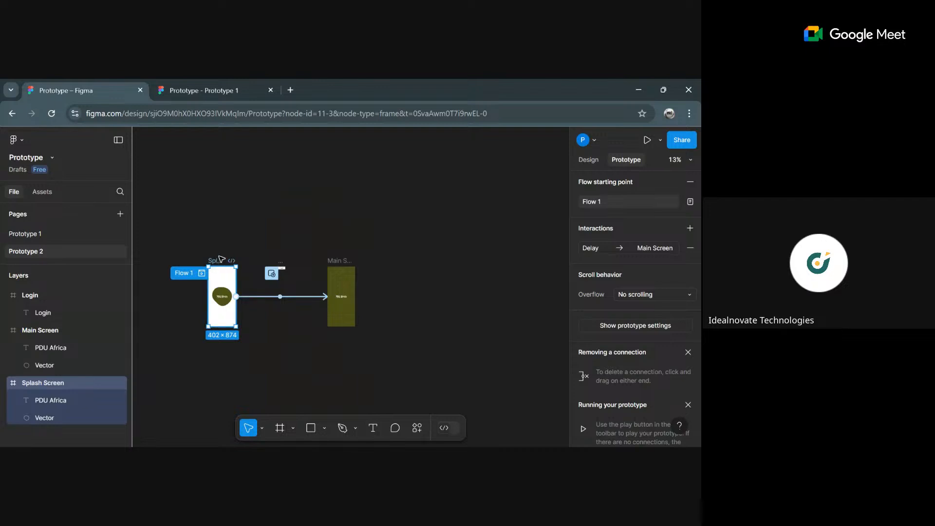
left_click(654, 139)
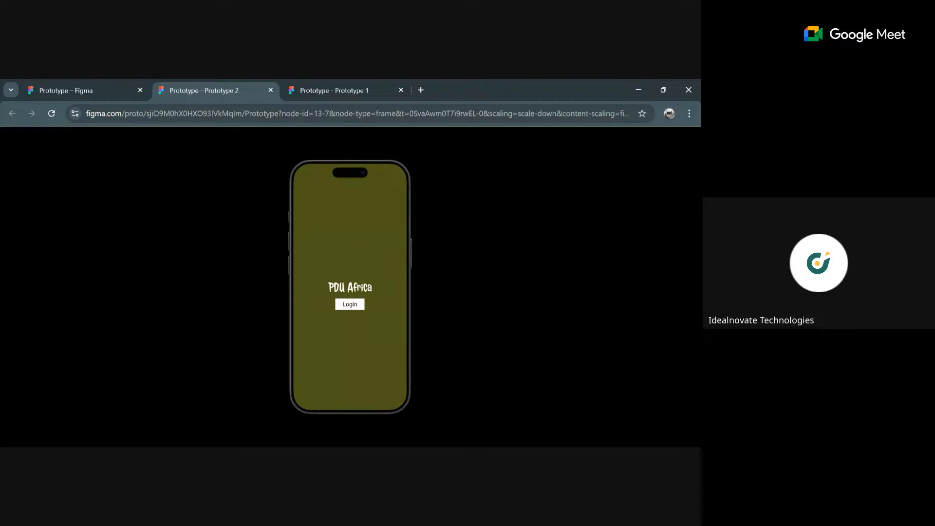
- Replay the Prototype 2 preview from the start several times to examine the splash transition and the Login overlay's appearance
left_click(492, 276)
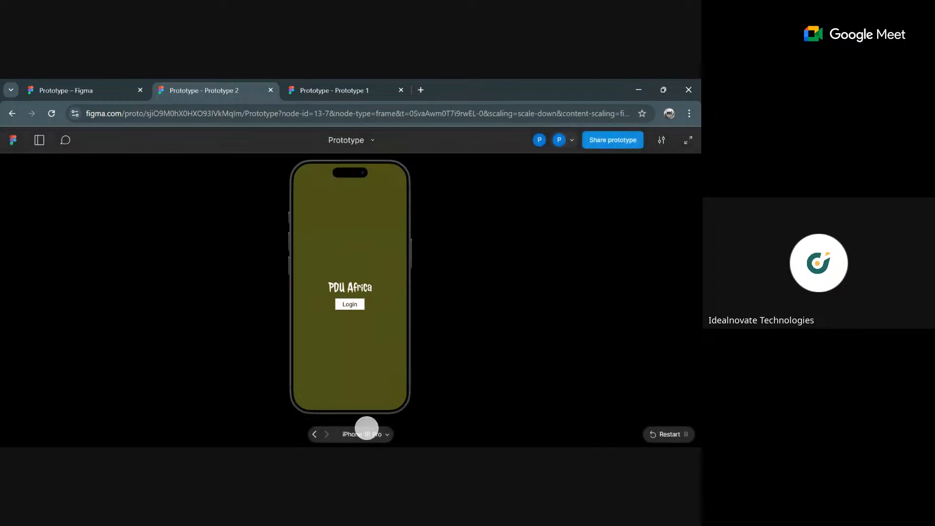
left_click(671, 433)
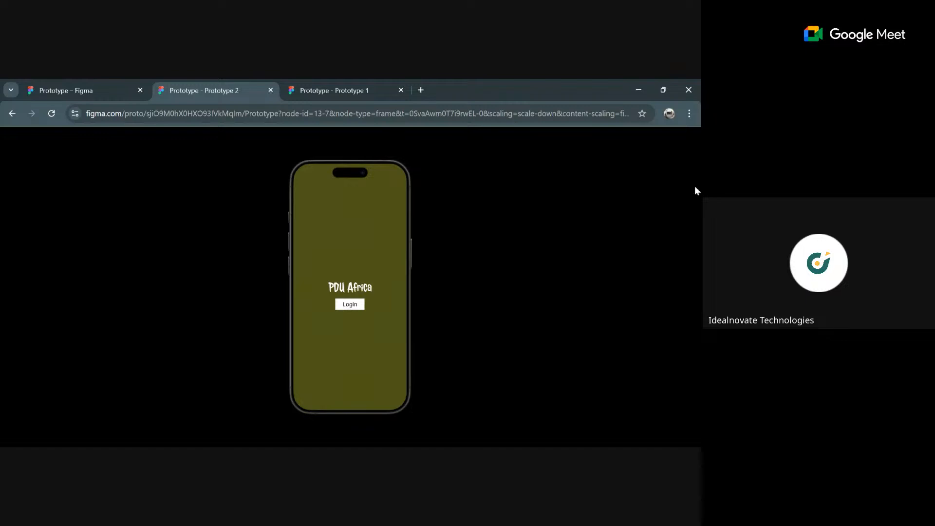
left_click(676, 433)
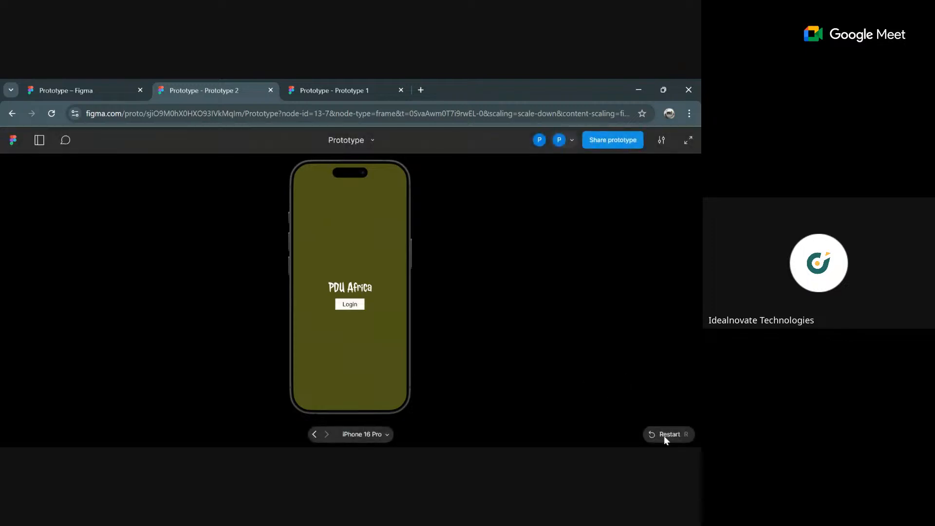
left_click(664, 435)
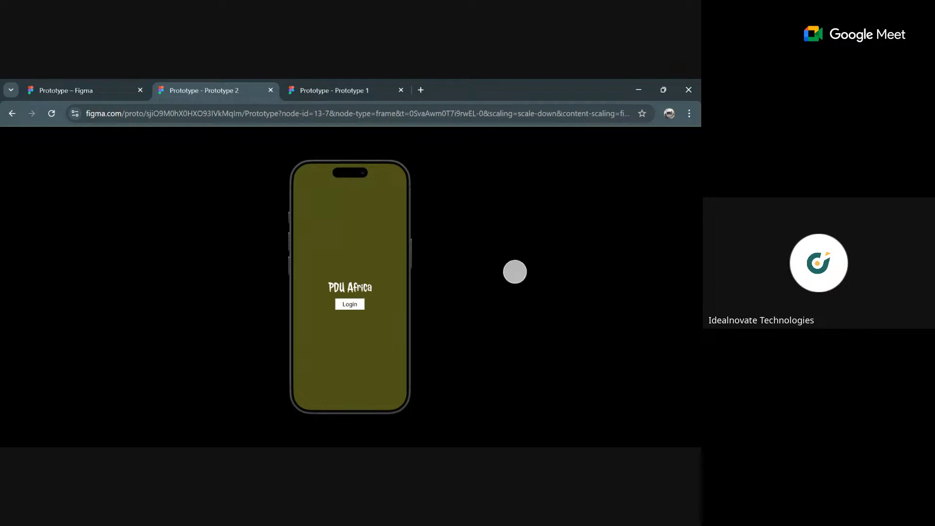
left_click(668, 434)
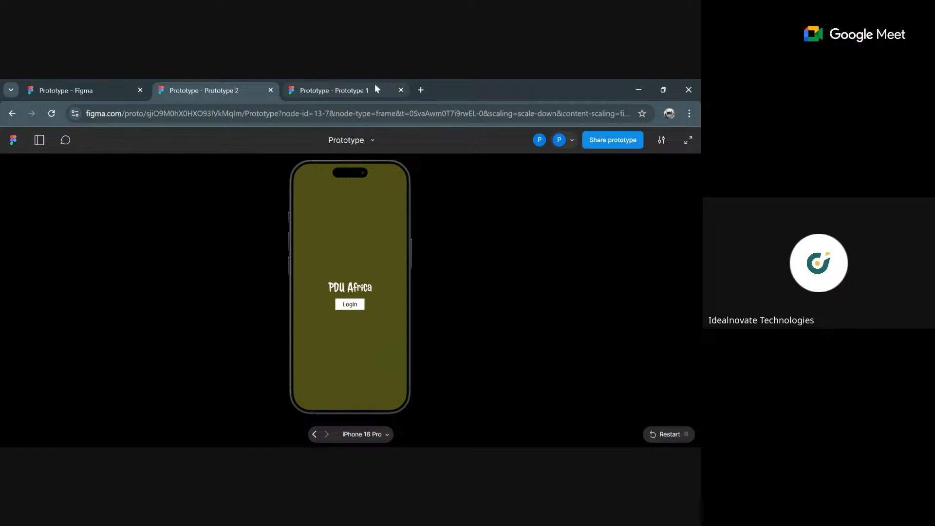
left_click(348, 303)
left_click(115, 84)
left_click(166, 86)
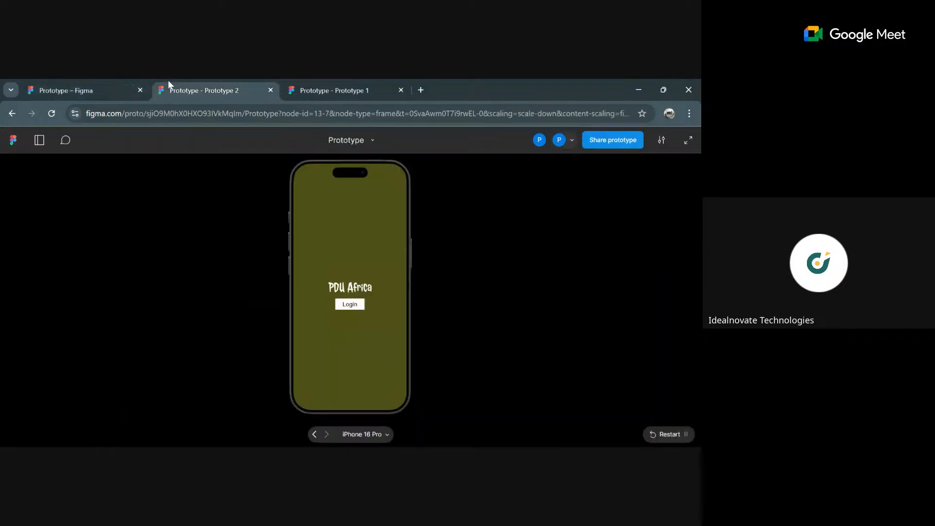
left_click(671, 434)
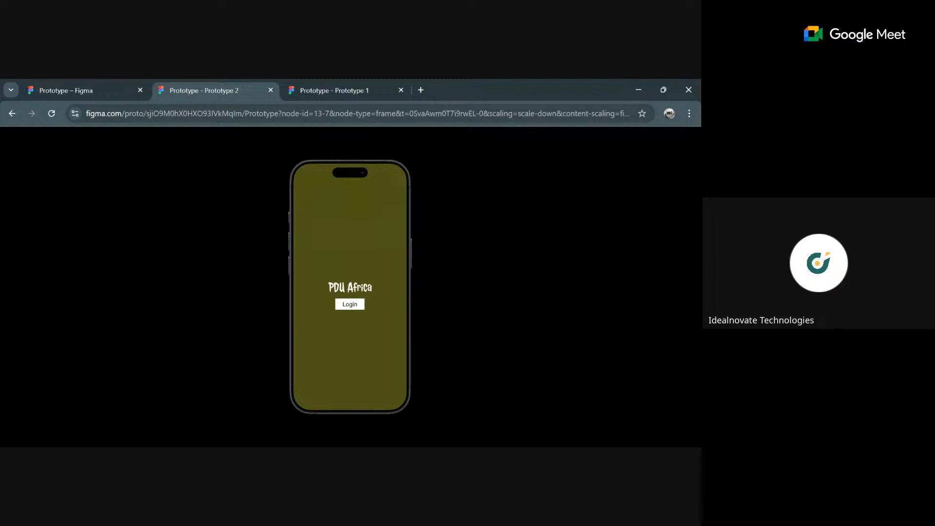
- Switch to the running preview of Prototype 1
left_click(349, 90)
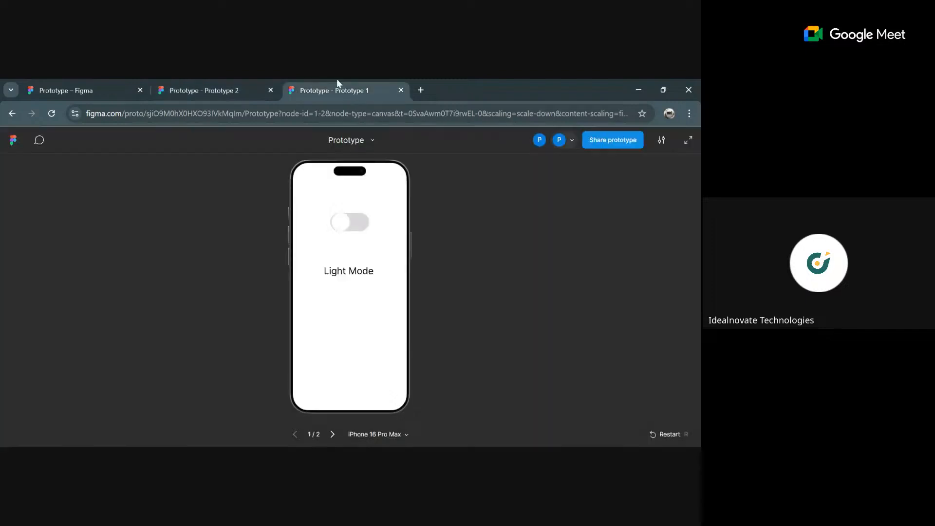